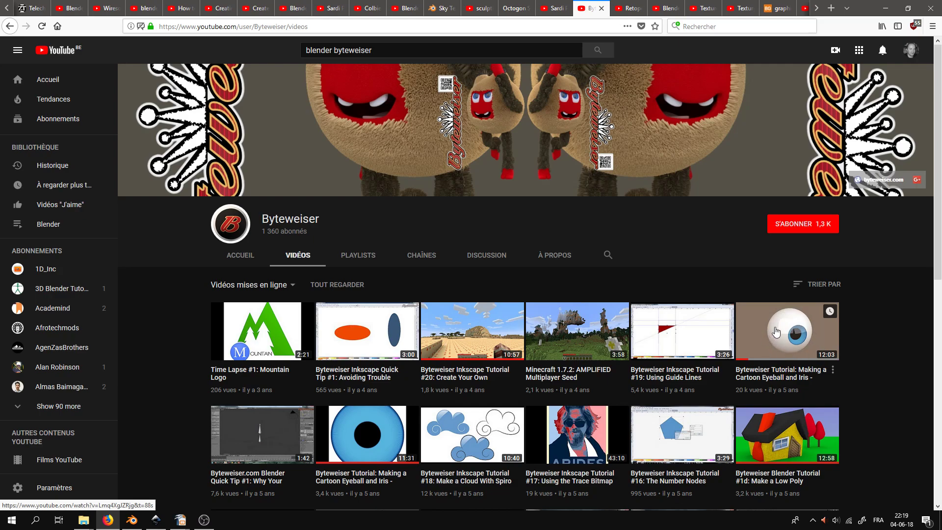
Switch from the browser to the blank Inkscape document.
key(alt+Tab)
key(alt+Tab)
key(alt+Tab)
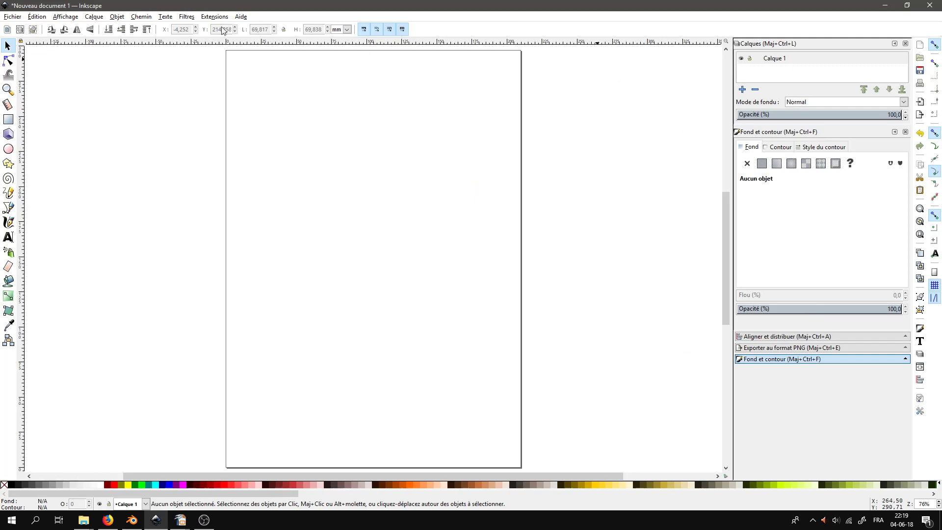
Set the page size to 250 × 250 mm, disable the page border shadow and fit the page in view.
click(14, 18)
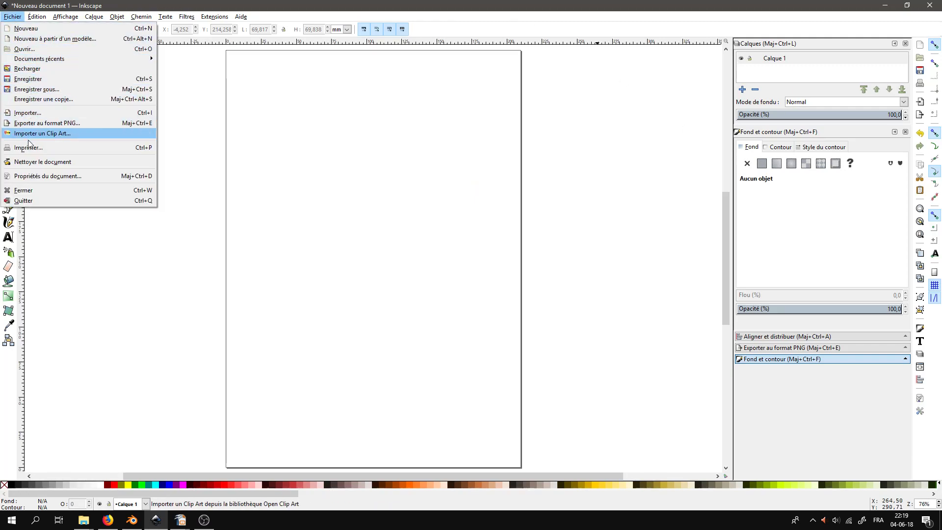
click(34, 175)
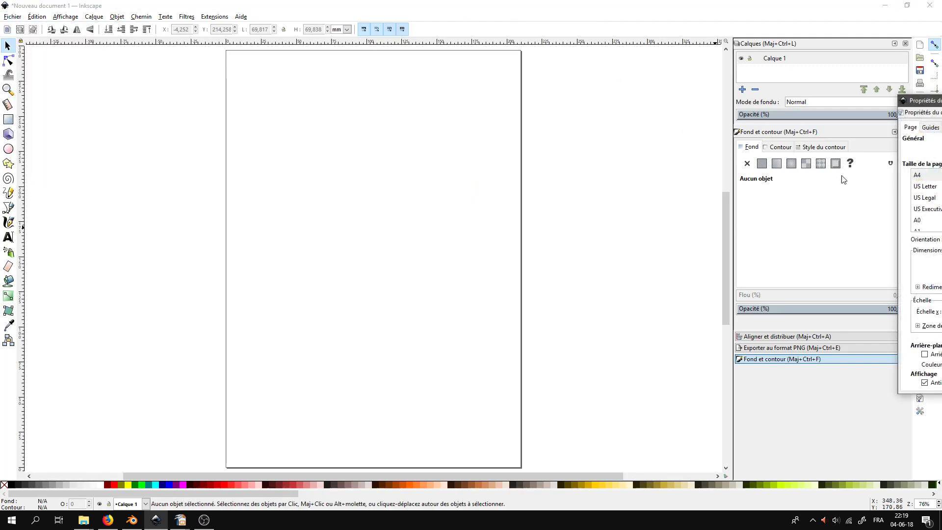
drag(923, 102, 531, 74)
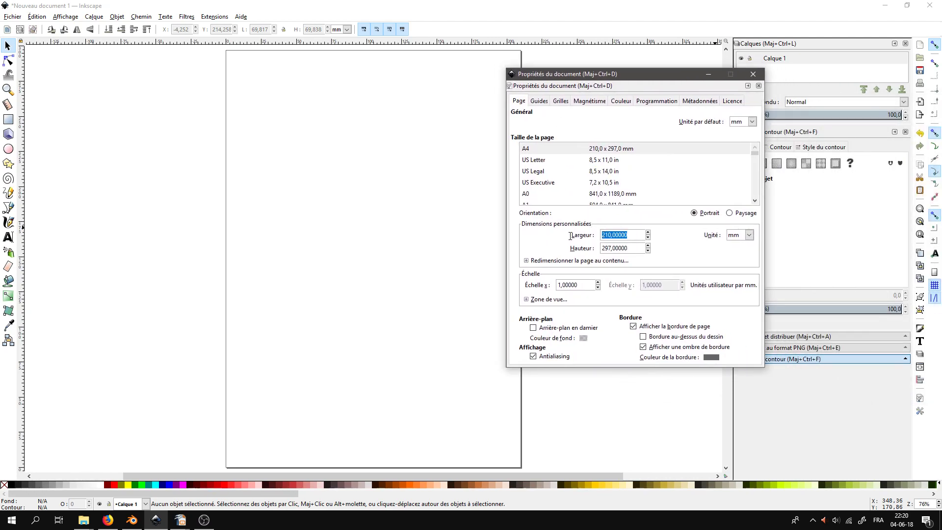
text(250)
drag(629, 247, 589, 245)
text(25)
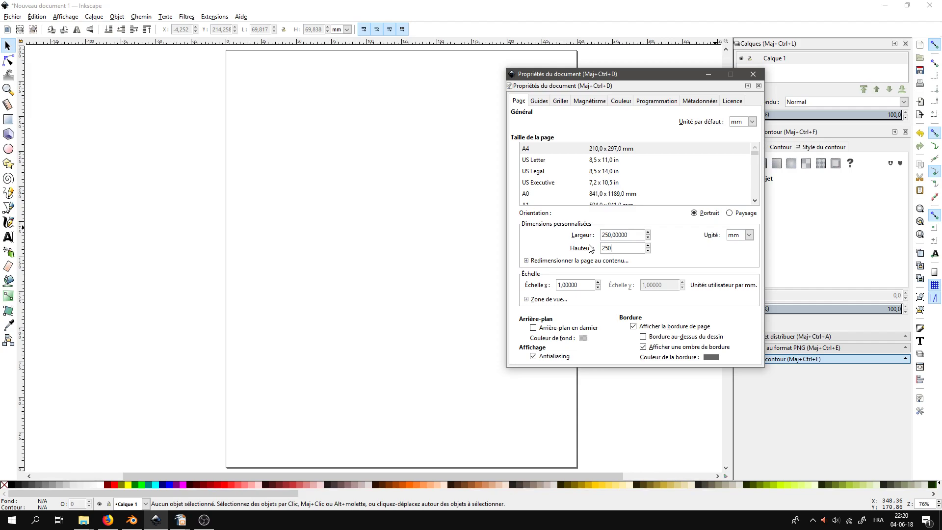
click(650, 347)
click(752, 74)
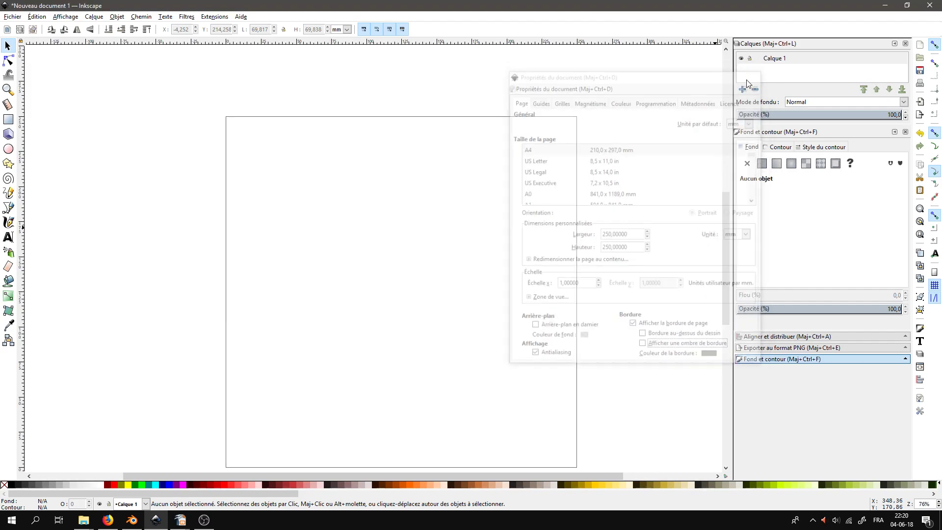
click(920, 235)
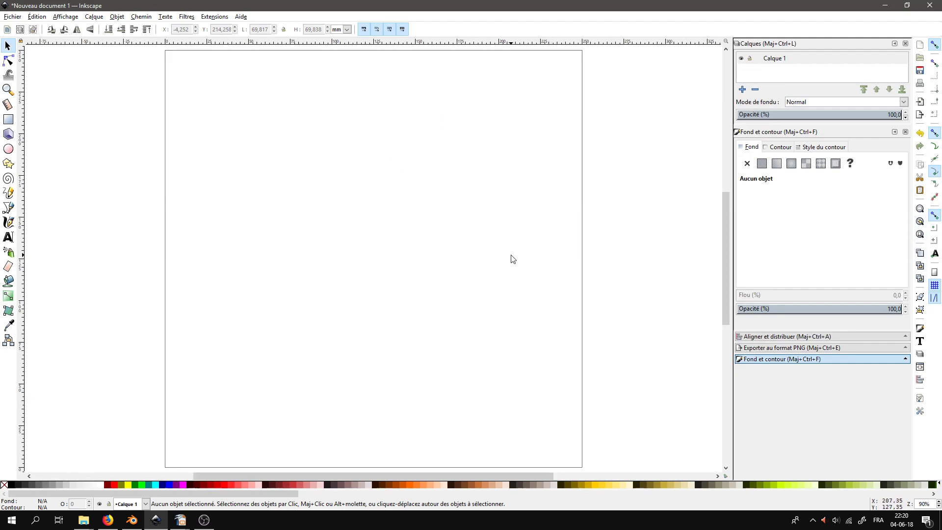
Rename the existing layer as iris.
click(784, 61)
click(795, 59)
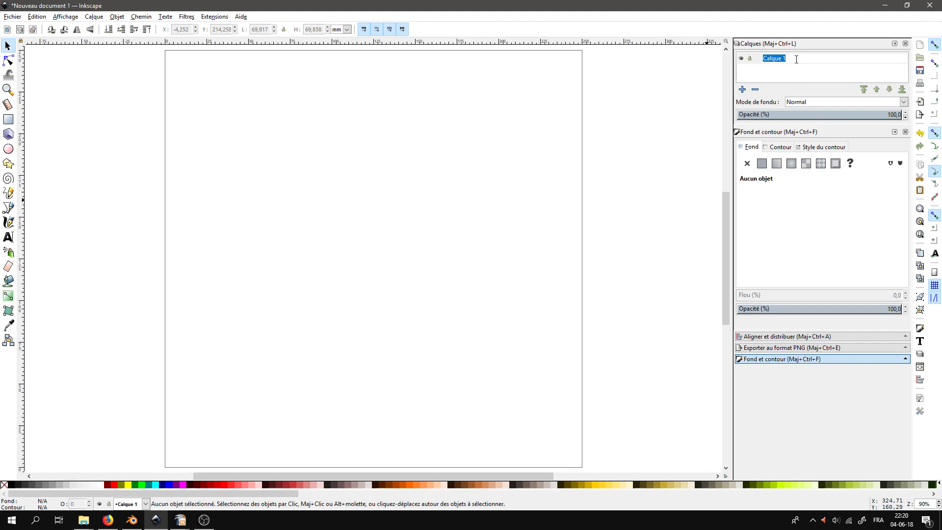
text(iris)
key(Return)
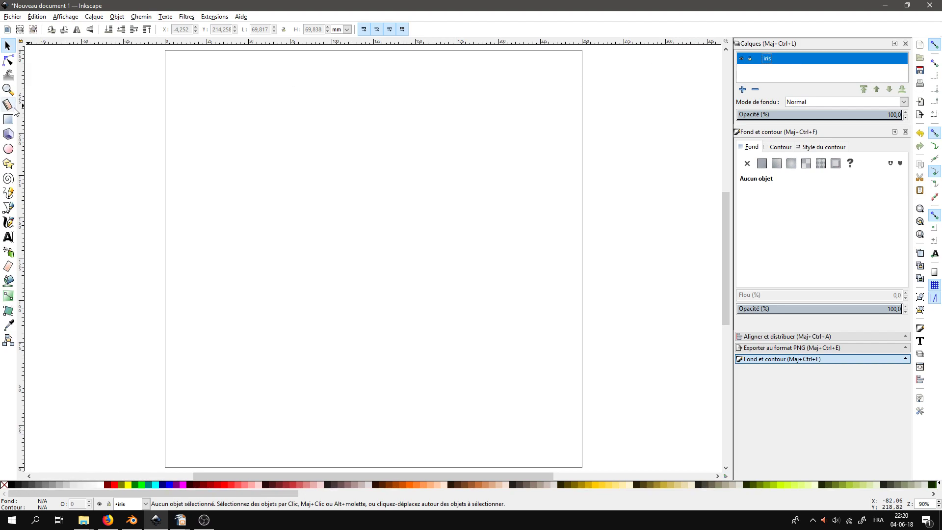
Draw a dark brown circle with a radius of about 121 mm and centre it horizontally and vertically on the page.
click(8, 149)
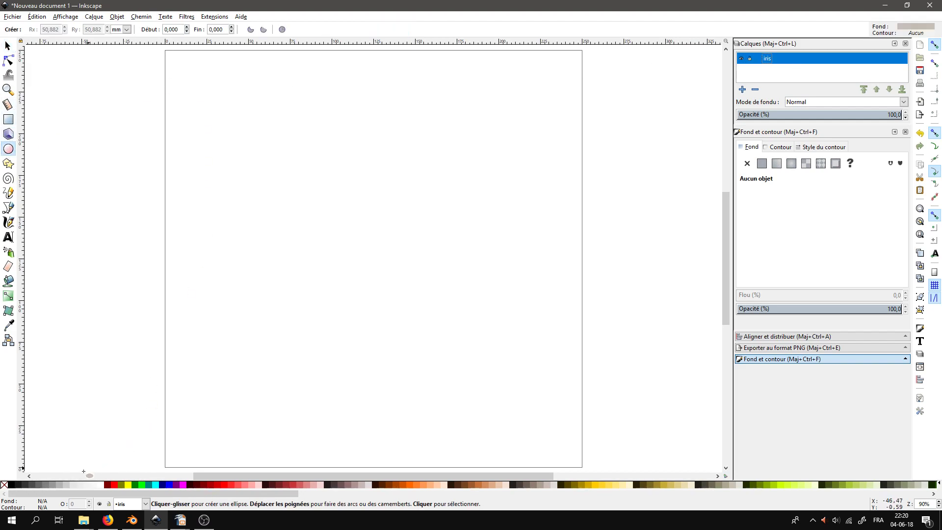
click(389, 485)
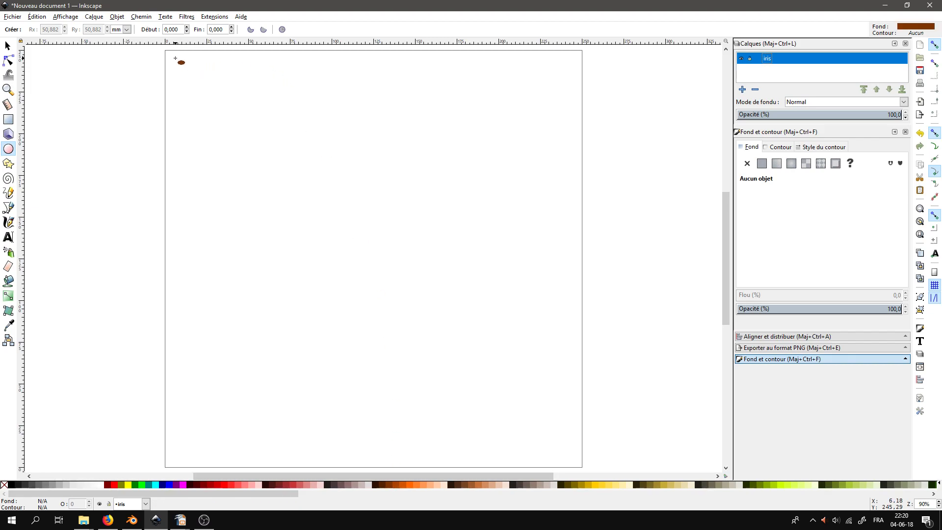
ctrl+drag(175, 57, 578, 461)
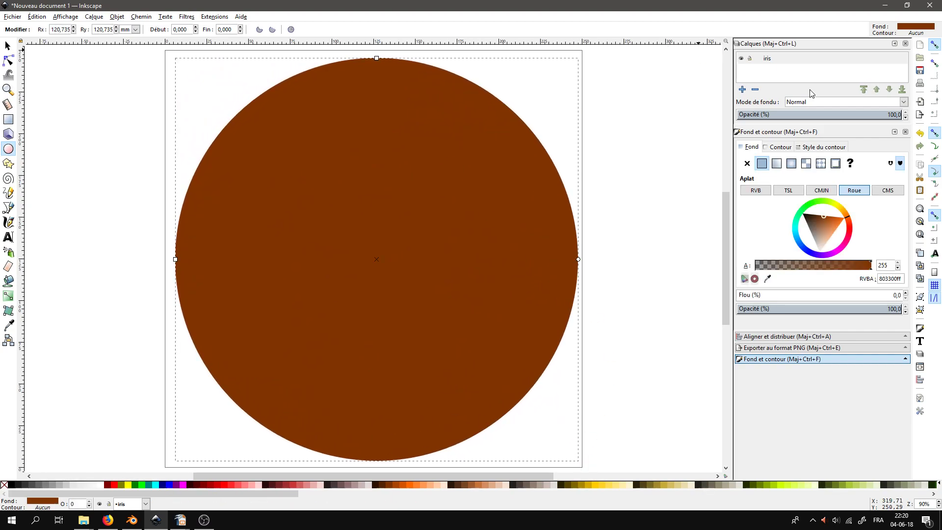
click(829, 337)
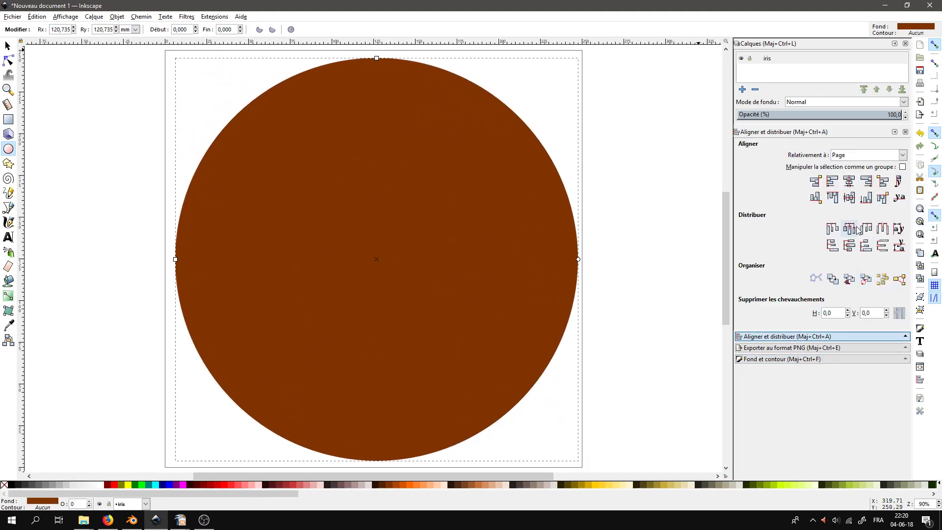
click(850, 183)
click(851, 198)
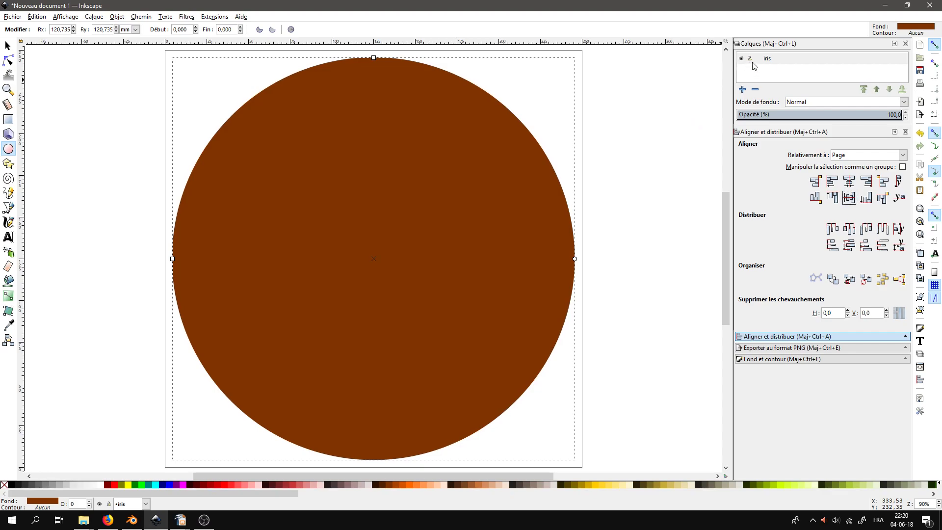
Add a layer named rayons above the current one and lock the iris layer.
click(742, 90)
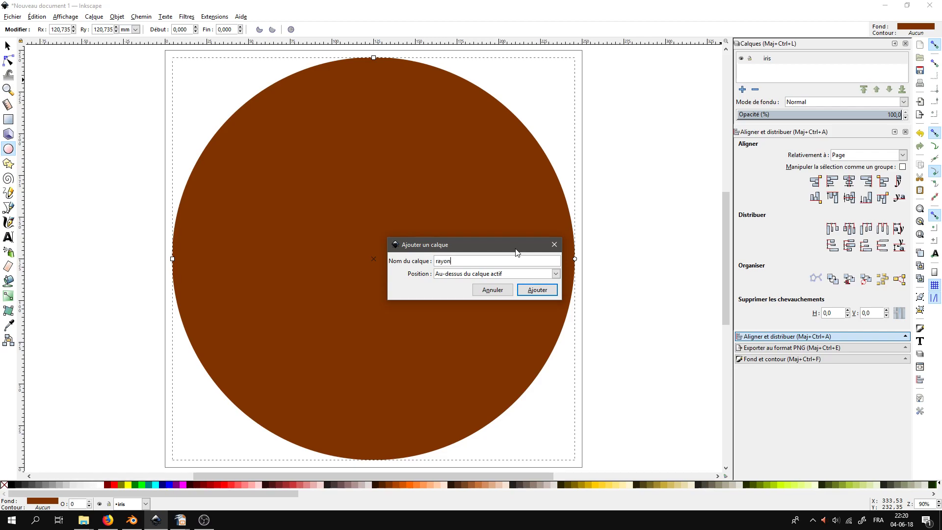
key(Return)
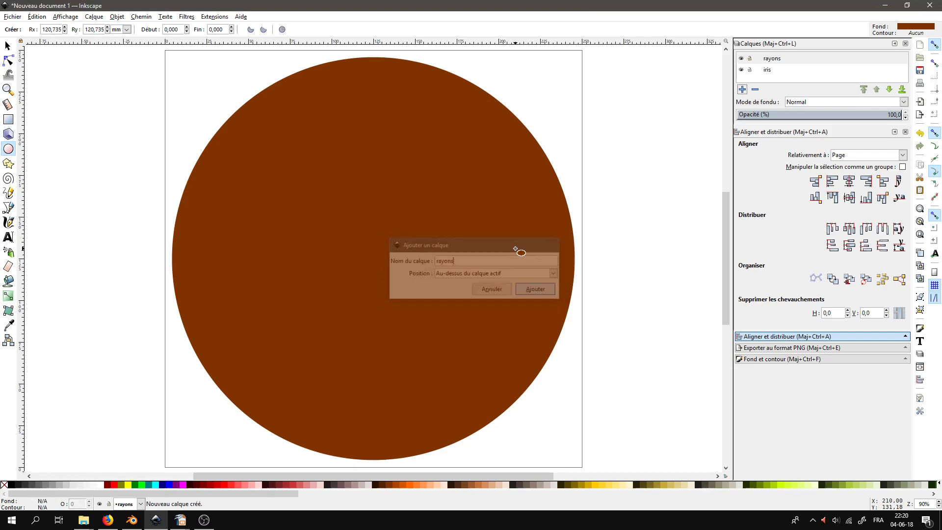
click(749, 70)
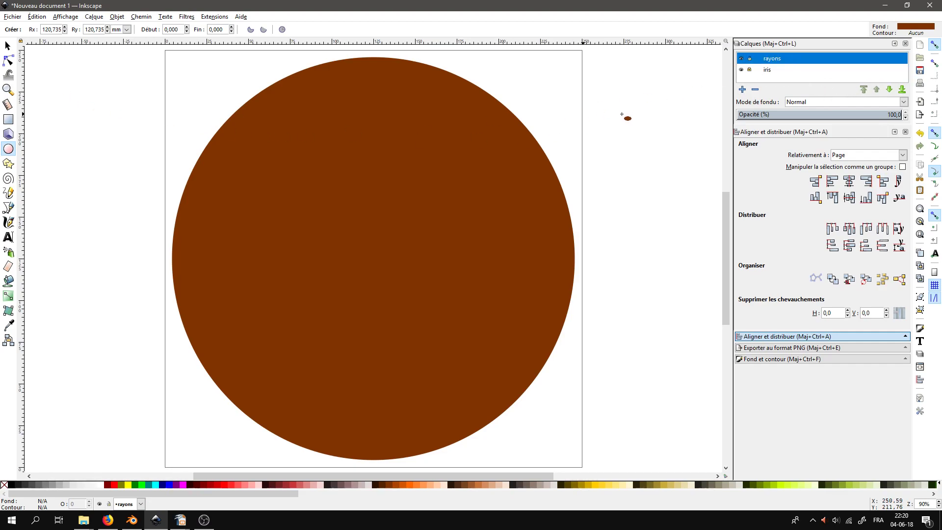
Add a layer named pupille above the rayons layer.
click(743, 89)
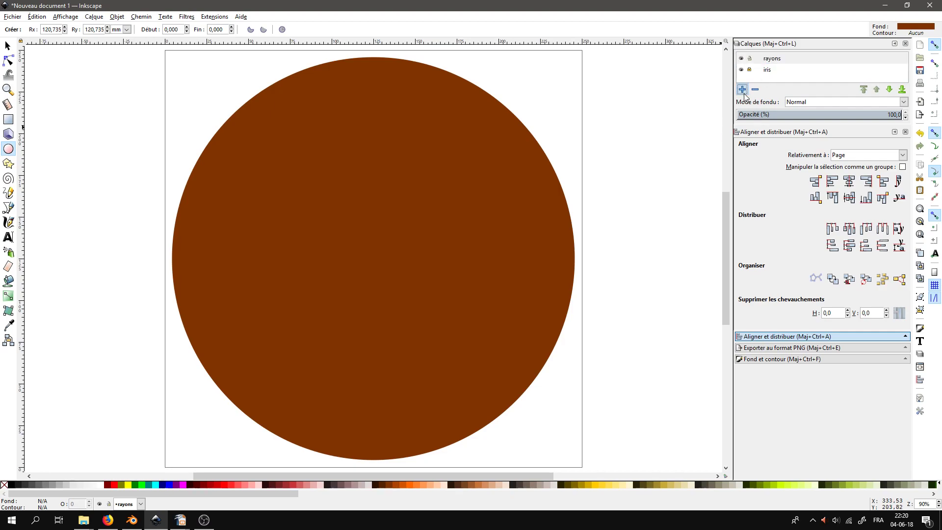
text(pupille)
key(Return)
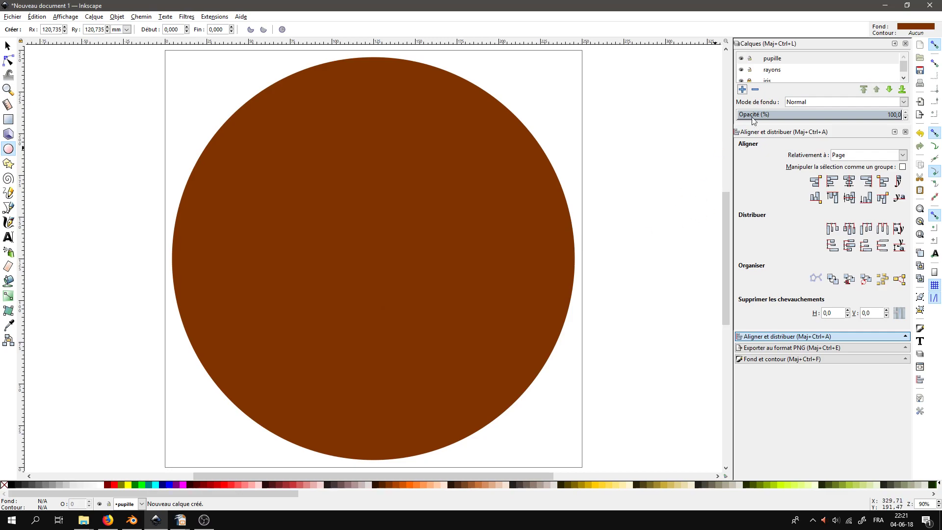
Draw a circle with a radius of about 33 mm over the iris's upper-left edge and fill it black.
click(7, 148)
ctrl+drag(167, 90, 278, 227)
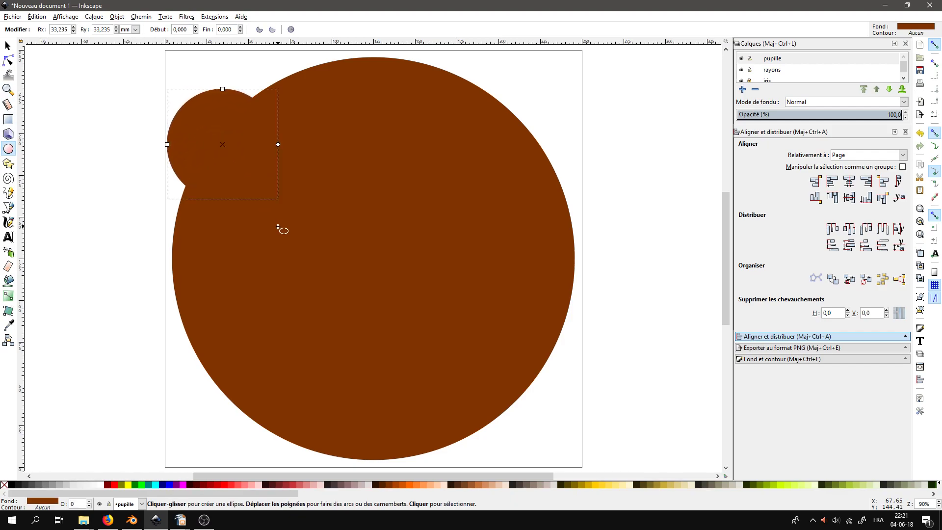
click(15, 485)
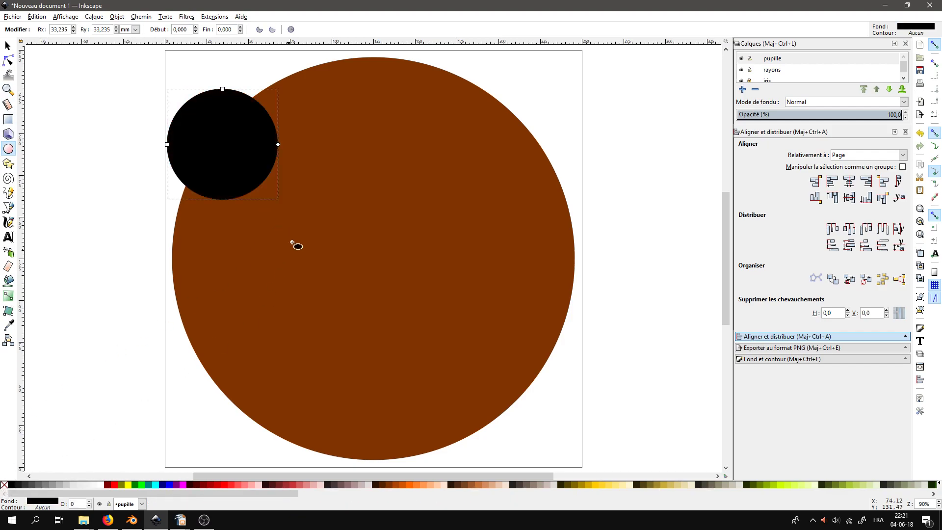
Enlarge the black circle to about 95 mm across and centre it horizontally and vertically on the page.
click(9, 45)
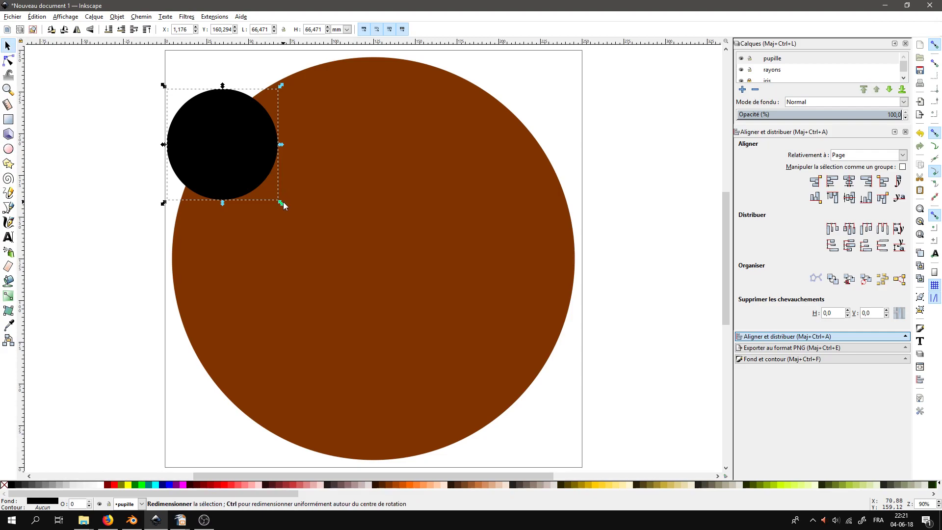
ctrl+drag(280, 201, 343, 273)
drag(275, 155, 392, 229)
ctrl+drag(465, 342, 450, 327)
drag(396, 254, 406, 263)
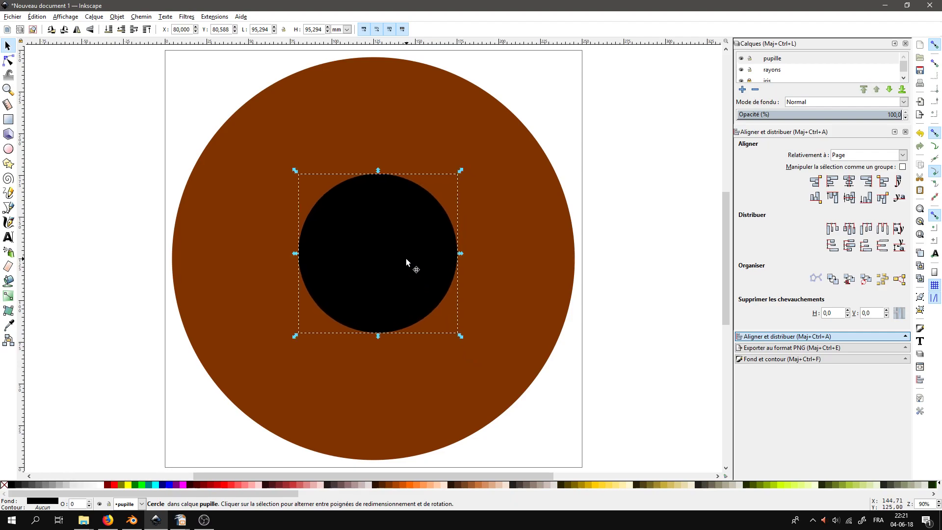
click(849, 181)
click(849, 197)
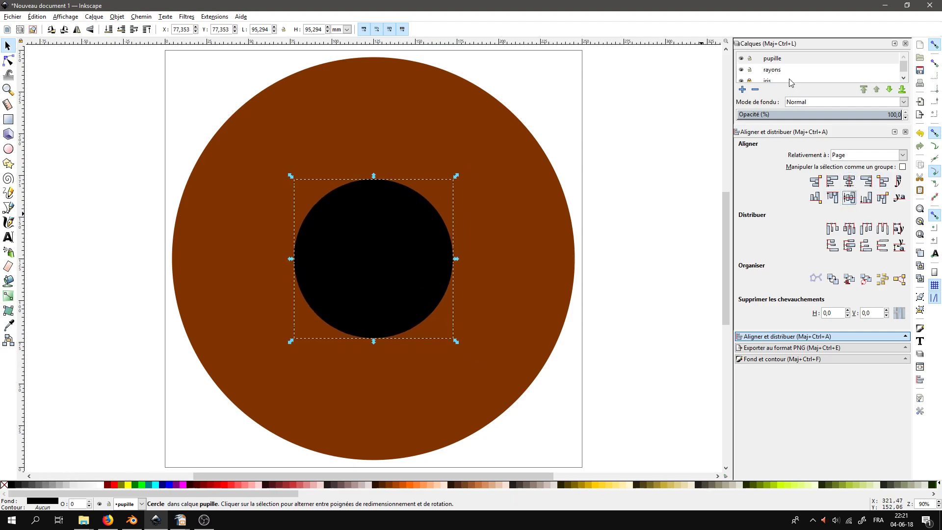
Lock the pupille layer and make rayons the active layer.
click(749, 58)
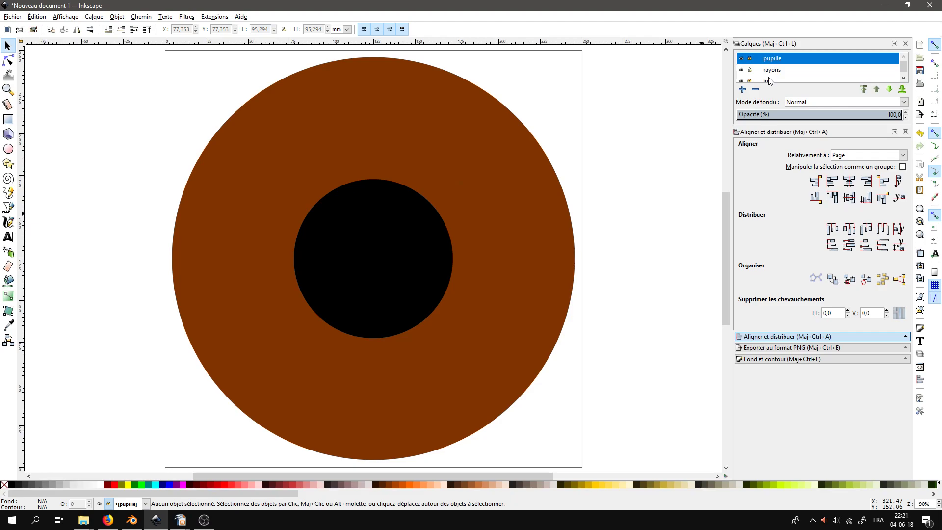
scroll(765, 80, down, 1)
click(763, 77)
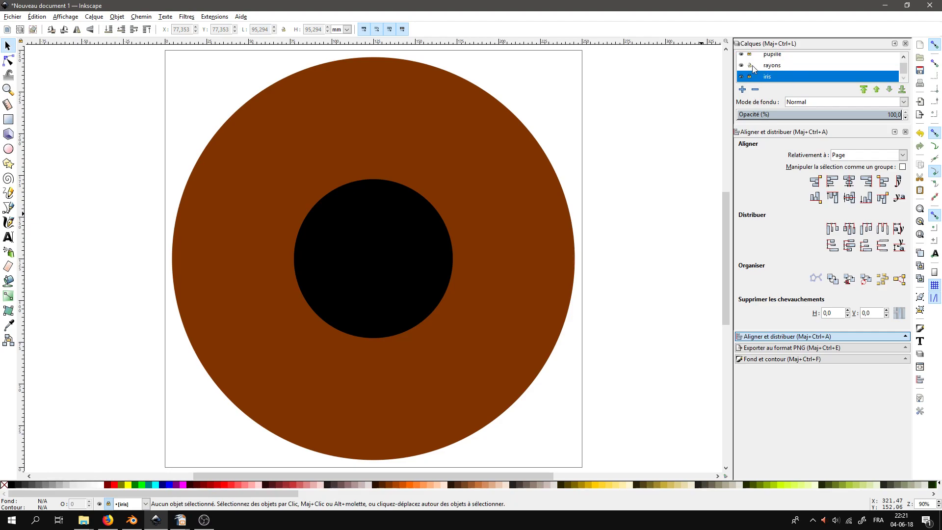
click(778, 66)
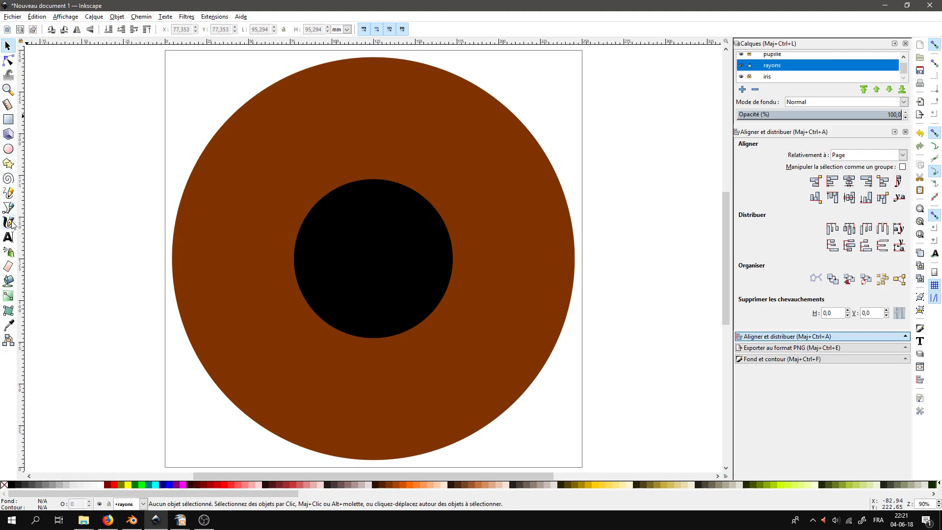
Draw a small black star beside the page's upper-left corner and give it 37 corners.
click(10, 164)
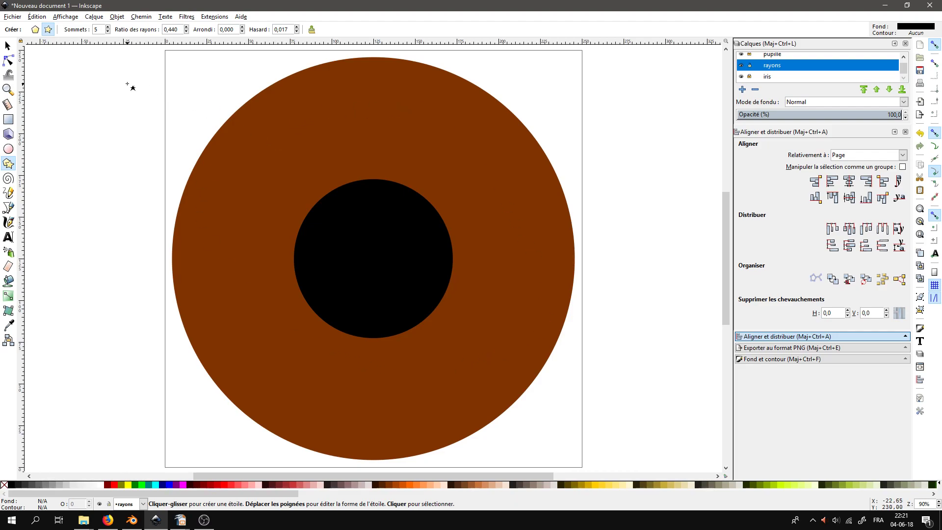
drag(128, 85, 155, 101)
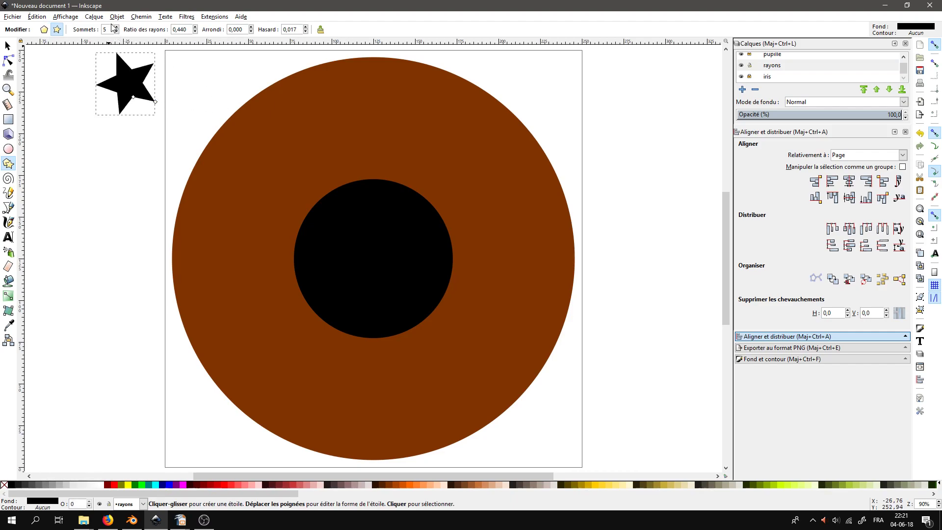
text(37)
key(Return)
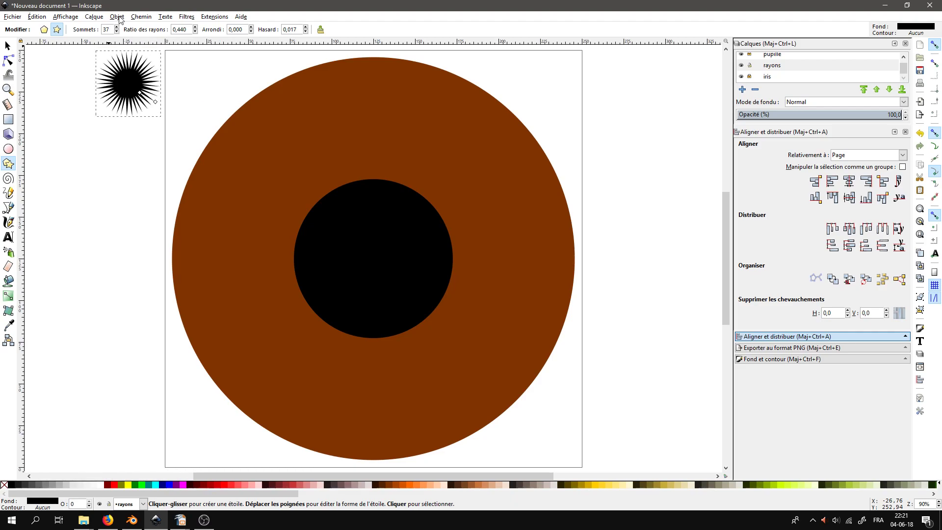
Reduce the star's spoke ratio to 0.330.
click(196, 33)
click(196, 33)
click(196, 33)
click(196, 33)
click(197, 33)
click(196, 33)
click(196, 33)
click(196, 33)
click(196, 33)
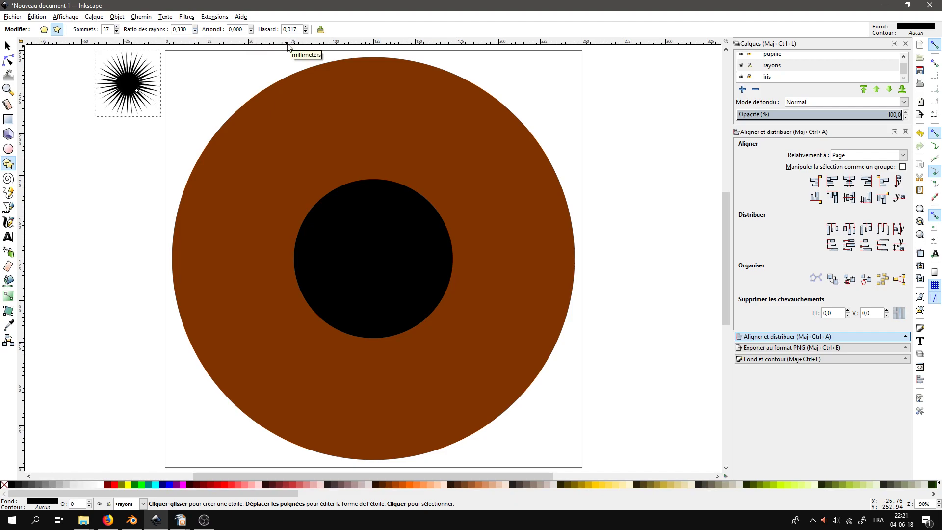
Set the star's randomness to 0 and reduce its spoke ratio to 0.280.
drag(299, 29, 256, 27)
text(0)
key(Return)
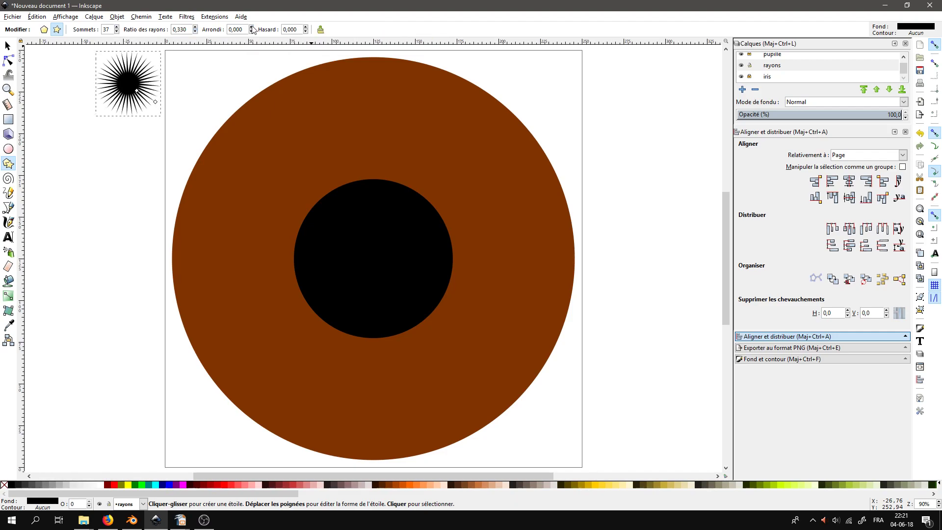
click(196, 32)
click(196, 33)
click(196, 32)
click(196, 32)
click(196, 32)
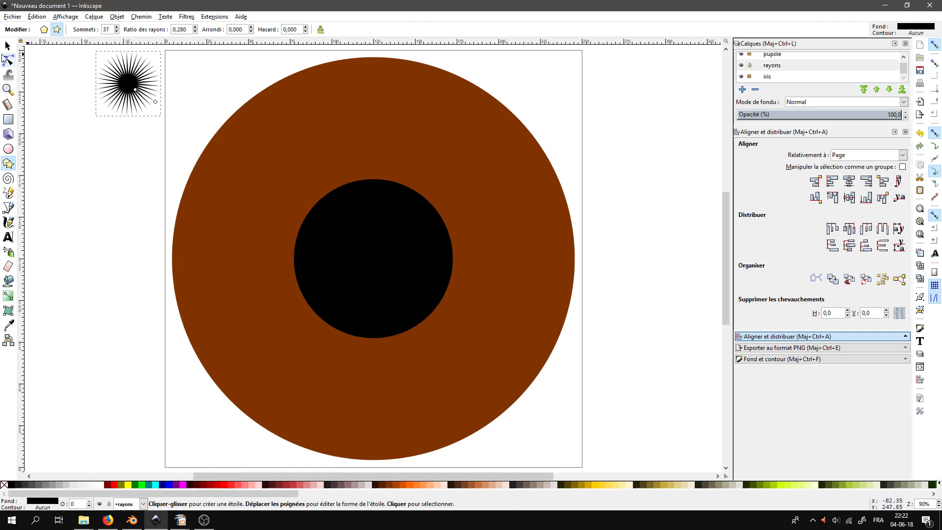
Try rounding the star's points and set the rounding back to 0.
click(250, 31)
click(251, 27)
drag(246, 30, 181, 29)
text(0)
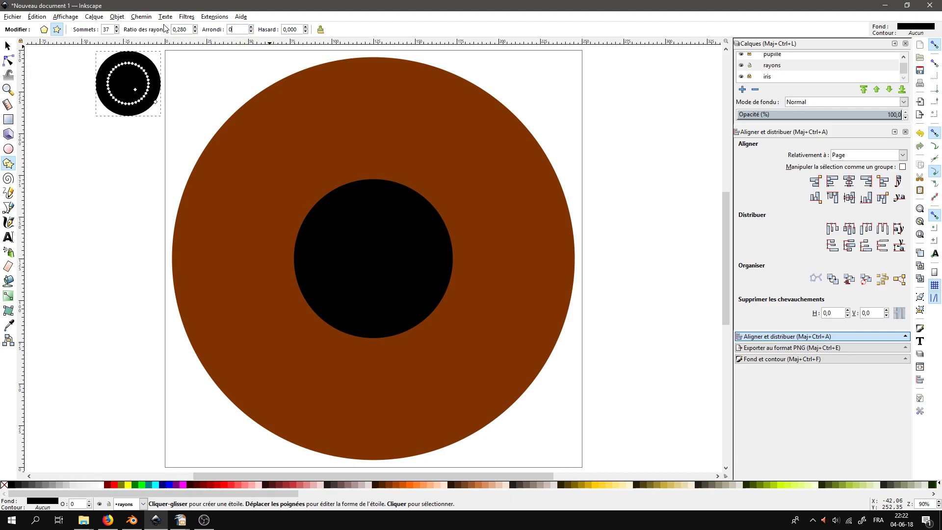
key(Return)
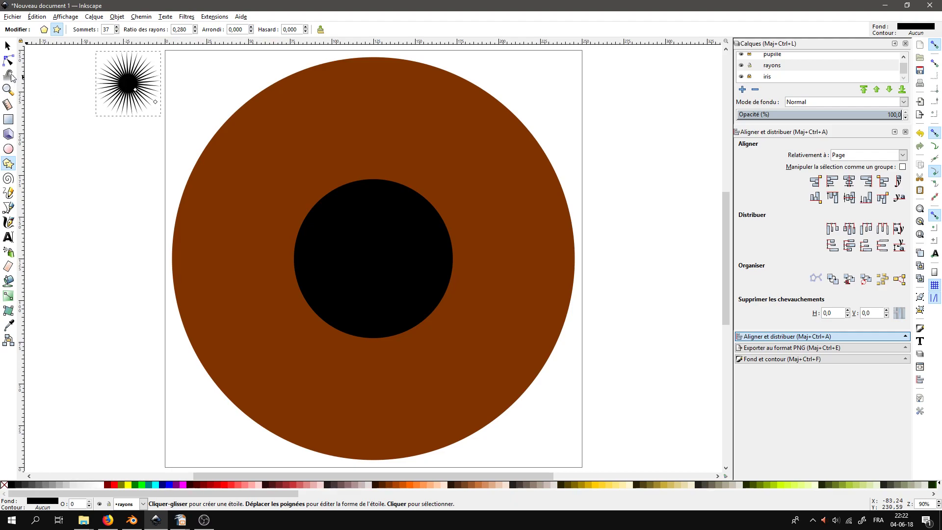
Fill the star with orange and enlarge it to about 225 mm wide over the iris.
click(7, 48)
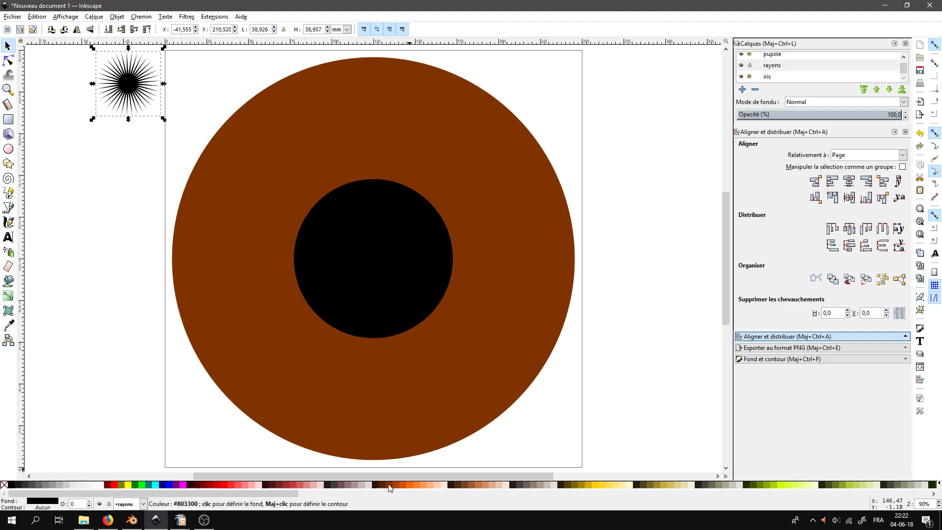
click(417, 488)
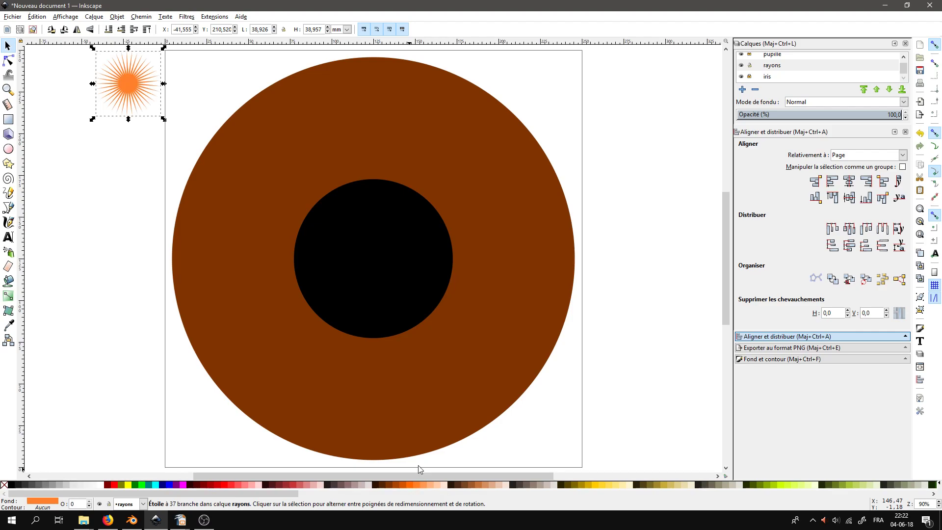
drag(132, 88, 245, 104)
drag(274, 133, 610, 443)
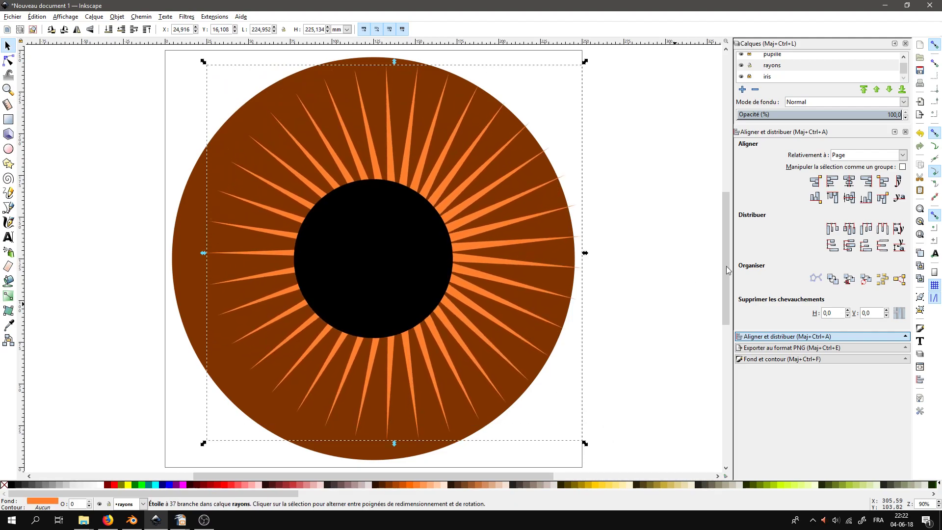
Enlarge the orange star to about 231 mm wide and centre it horizontally and vertically on the page.
click(849, 181)
click(849, 197)
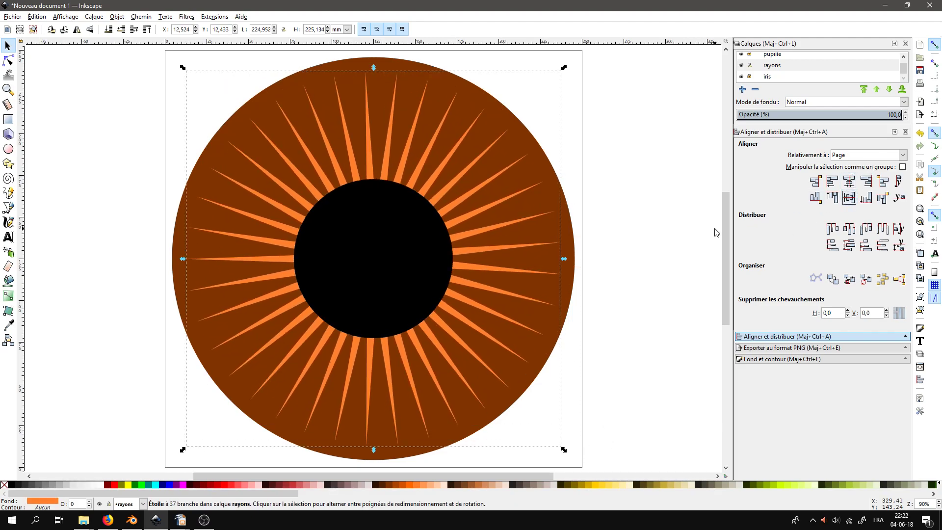
drag(565, 449, 577, 460)
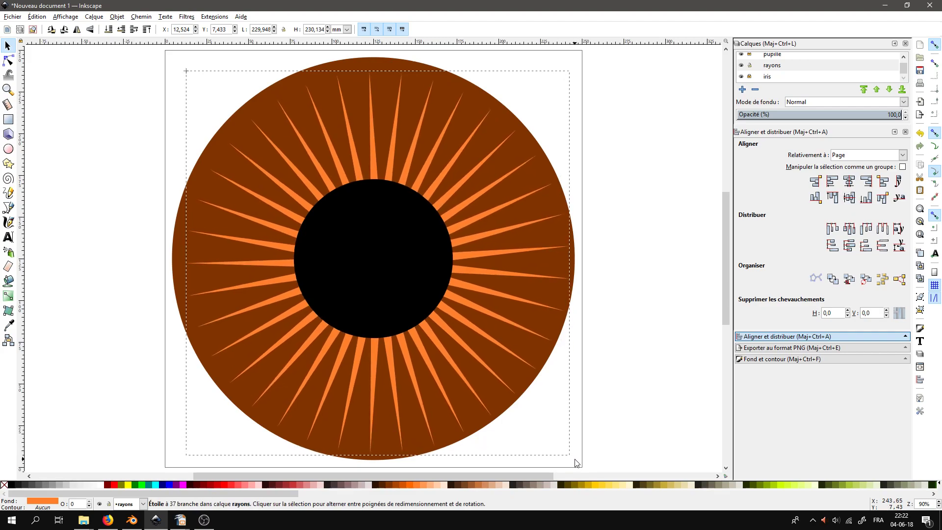
click(849, 181)
click(849, 197)
click(653, 208)
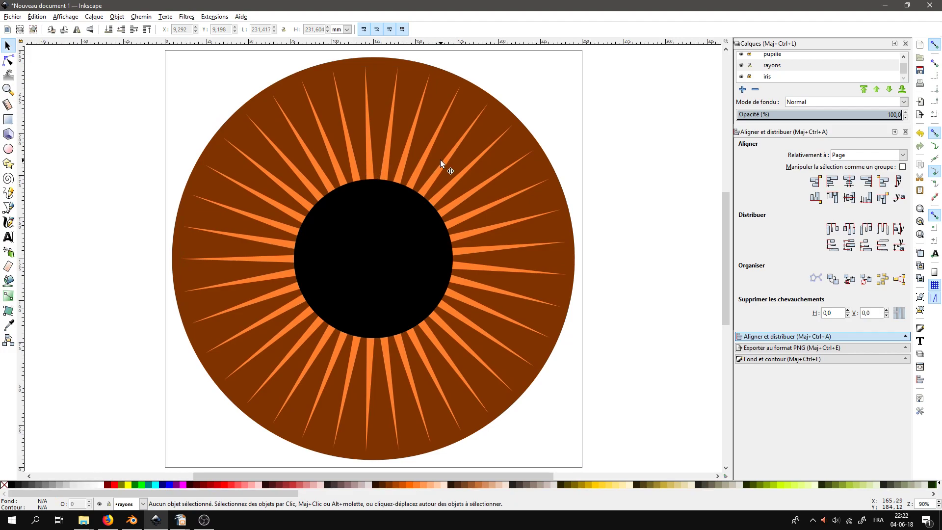
Increase the orange star's number of corners to 65.
click(322, 132)
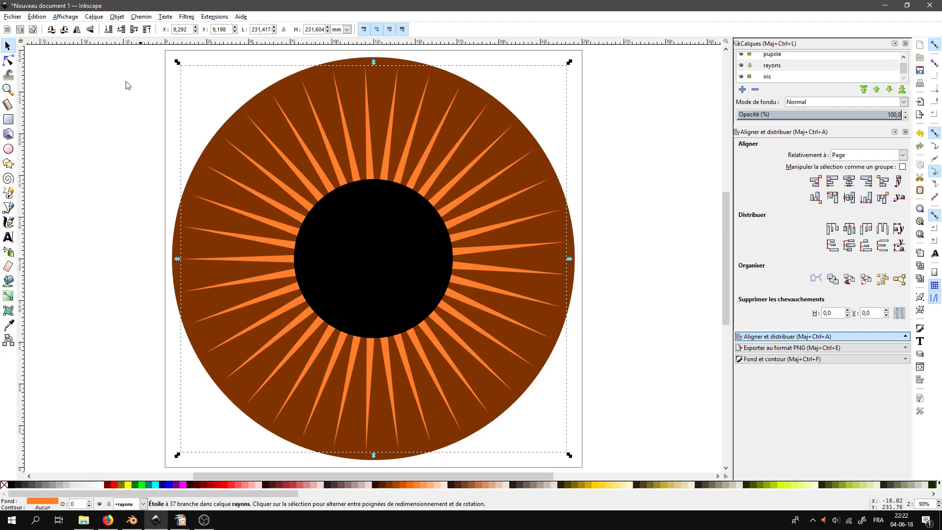
click(9, 163)
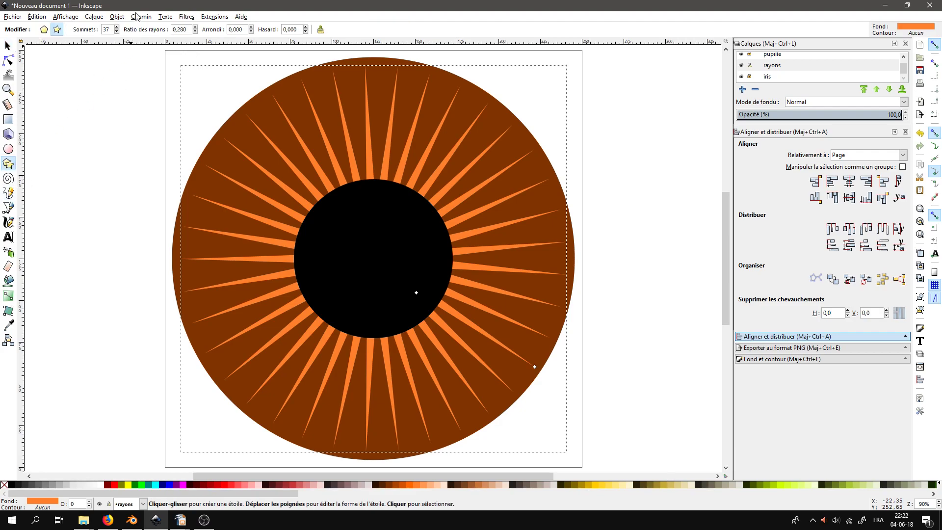
click(117, 27)
click(117, 28)
click(117, 27)
click(117, 27)
click(118, 28)
click(117, 28)
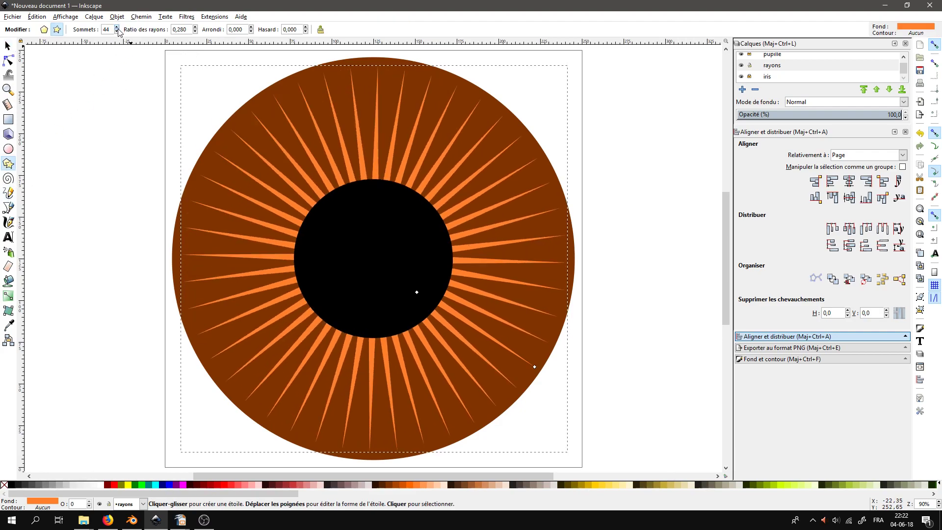
click(117, 28)
click(117, 28)
click(118, 28)
click(117, 29)
click(118, 28)
click(118, 28)
click(118, 29)
click(117, 28)
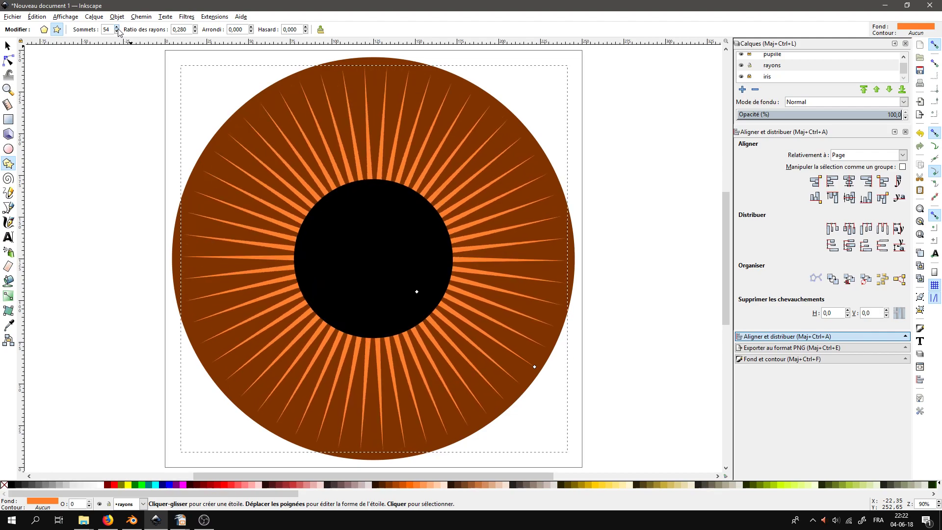
click(118, 28)
click(118, 28)
click(118, 28)
click(118, 29)
click(118, 29)
click(117, 28)
click(118, 29)
click(118, 29)
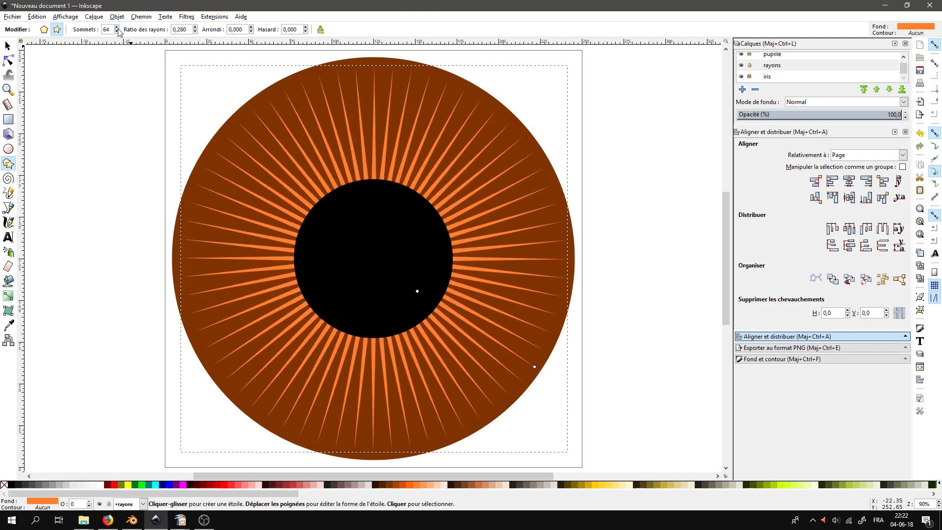
click(118, 29)
click(118, 29)
Reselect the orange star, try raising its randomness, and set the randomness back to 0.
click(643, 130)
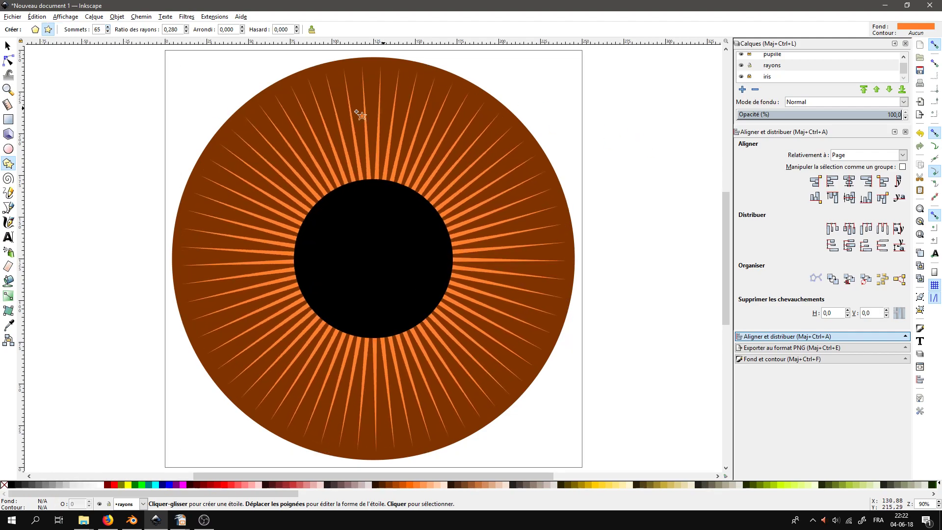
click(8, 45)
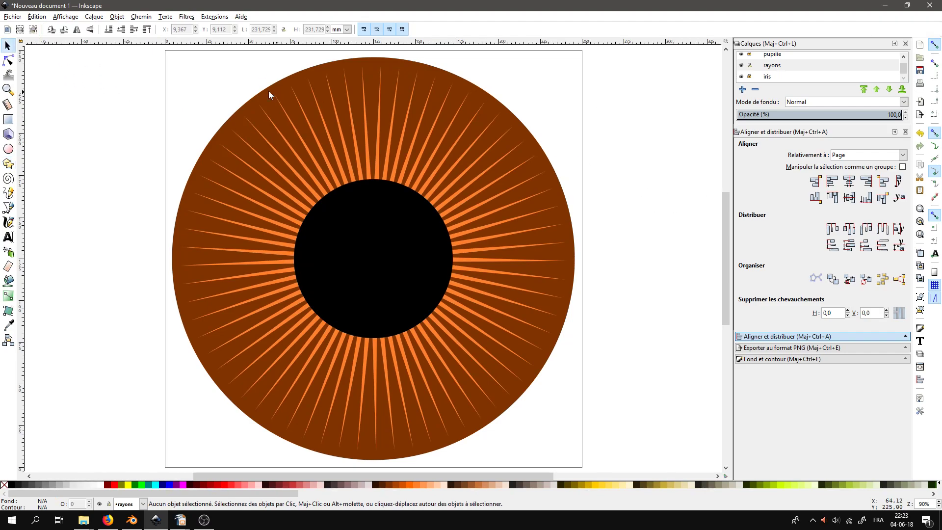
click(303, 185)
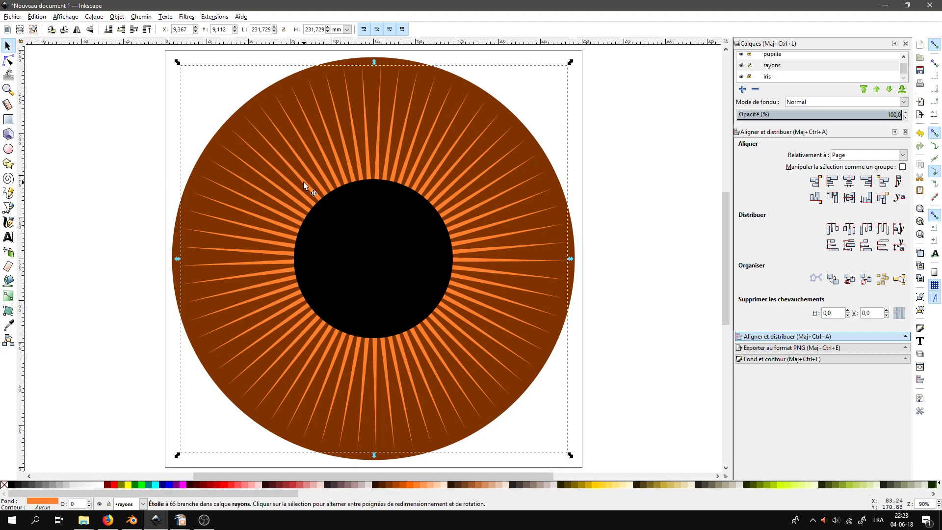
click(8, 164)
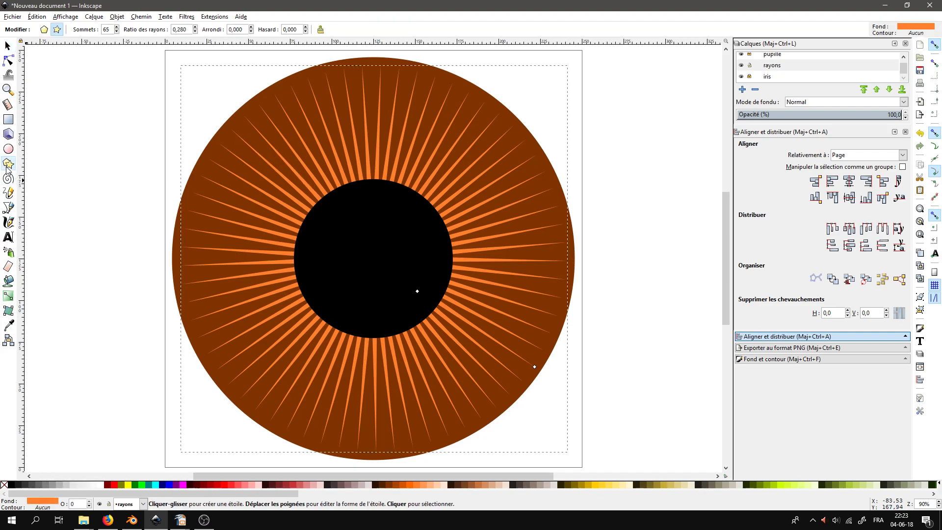
click(306, 27)
click(307, 27)
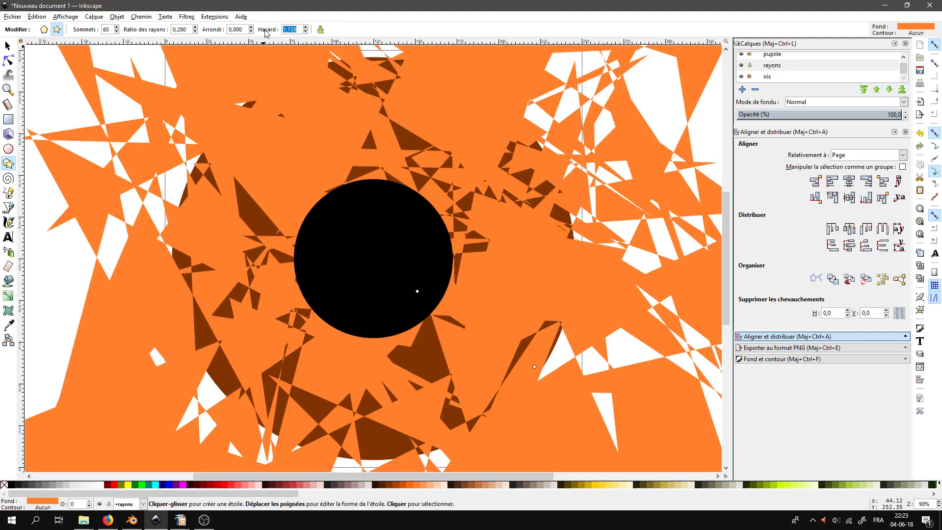
text(0)
key(Return)
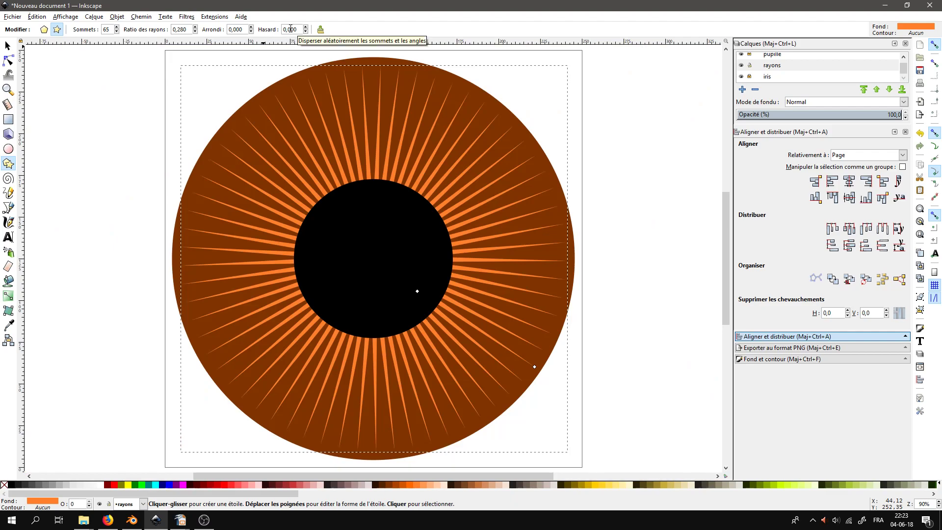
Raise the orange star's randomness gradually to 0.024.
click(306, 28)
click(306, 27)
click(306, 27)
click(306, 27)
click(306, 27)
click(306, 28)
click(305, 27)
click(306, 28)
click(306, 28)
click(305, 28)
click(306, 28)
click(306, 28)
click(306, 28)
click(306, 28)
click(305, 28)
click(305, 28)
click(306, 28)
click(305, 28)
click(305, 28)
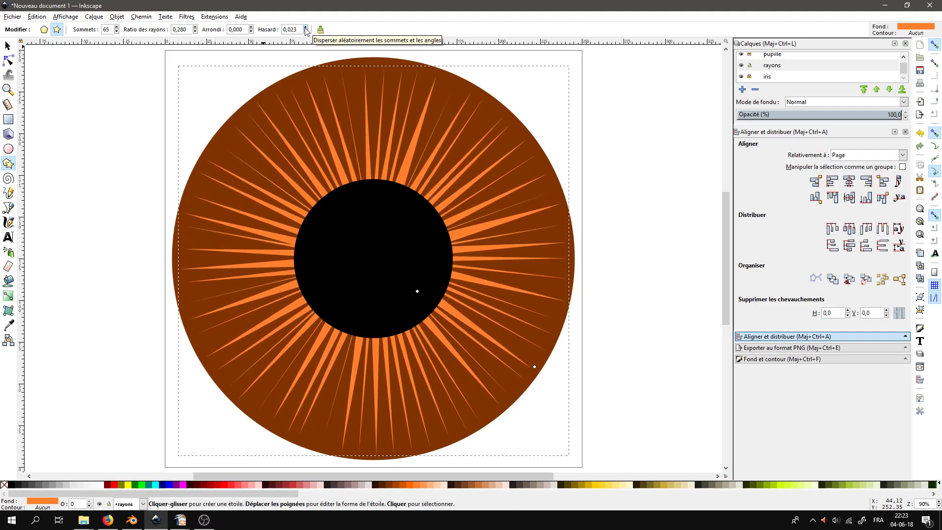
click(305, 27)
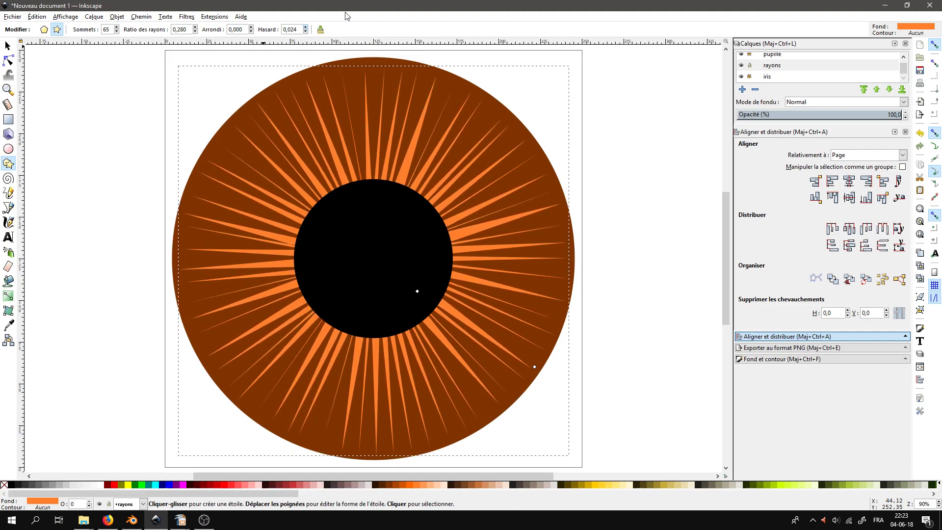
Increase the orange star's number of corners to 71.
click(117, 28)
click(117, 28)
click(117, 27)
click(117, 27)
click(117, 27)
click(117, 27)
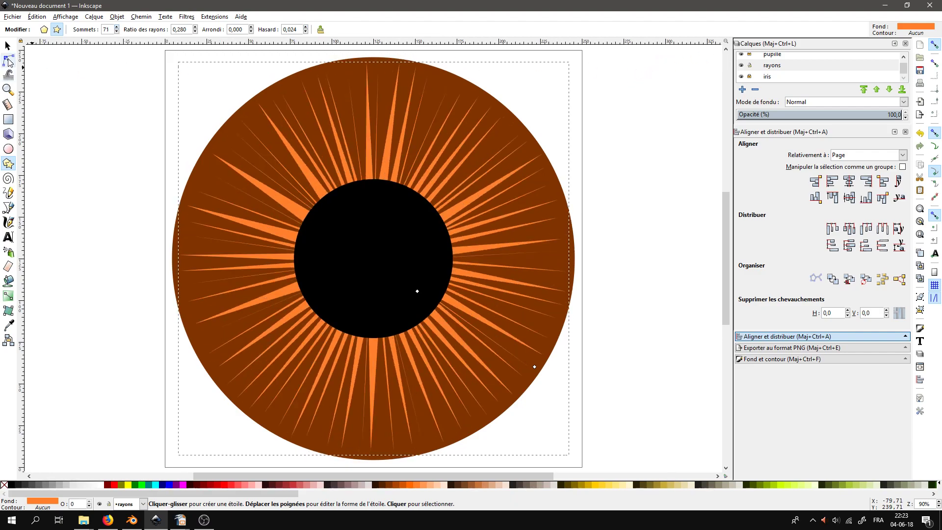
click(8, 46)
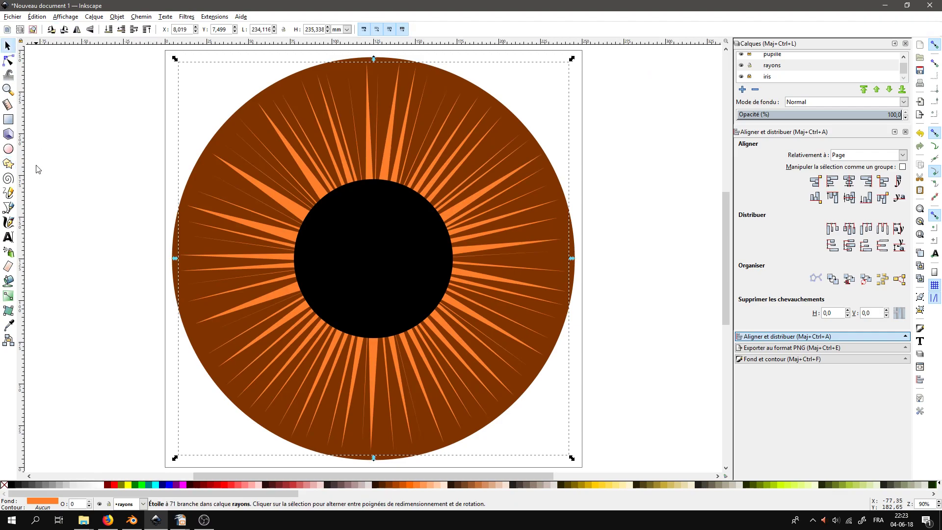
Draw a second star about 42 mm wide outside the page's left edge and reduce its spoke ratio to 0.170.
click(8, 163)
drag(68, 125, 92, 150)
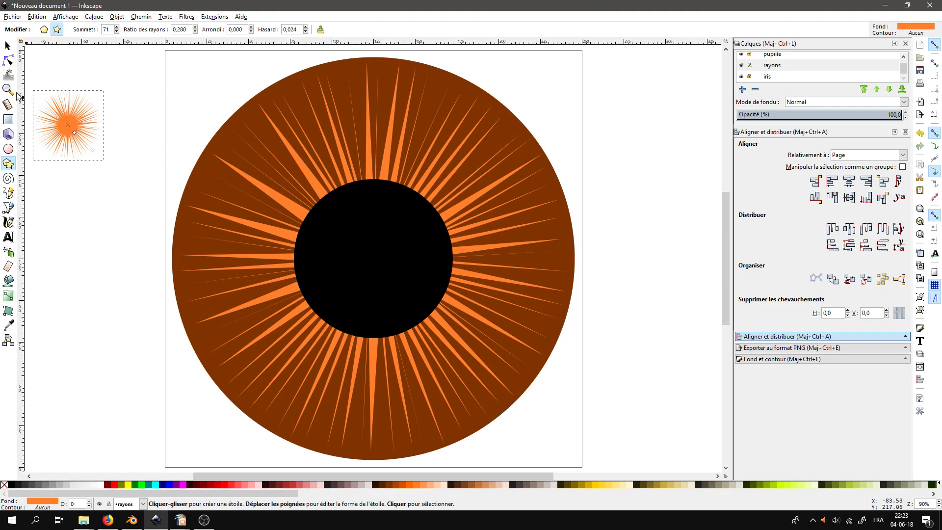
click(195, 31)
click(195, 32)
click(195, 32)
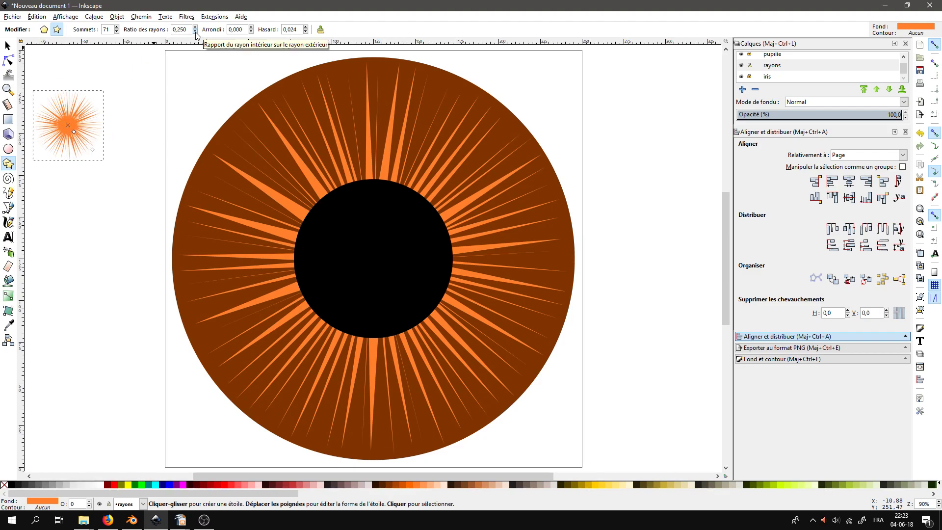
click(195, 32)
click(195, 32)
click(196, 31)
click(195, 31)
click(195, 32)
click(196, 32)
click(195, 32)
click(195, 31)
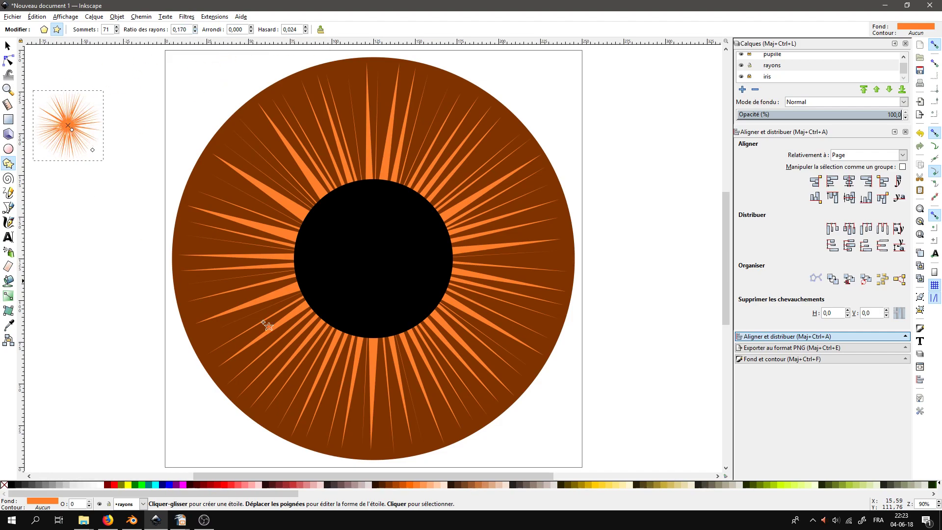
Fill the small star with light peach #FFCCAA and move it to the page's upper-left corner.
click(437, 485)
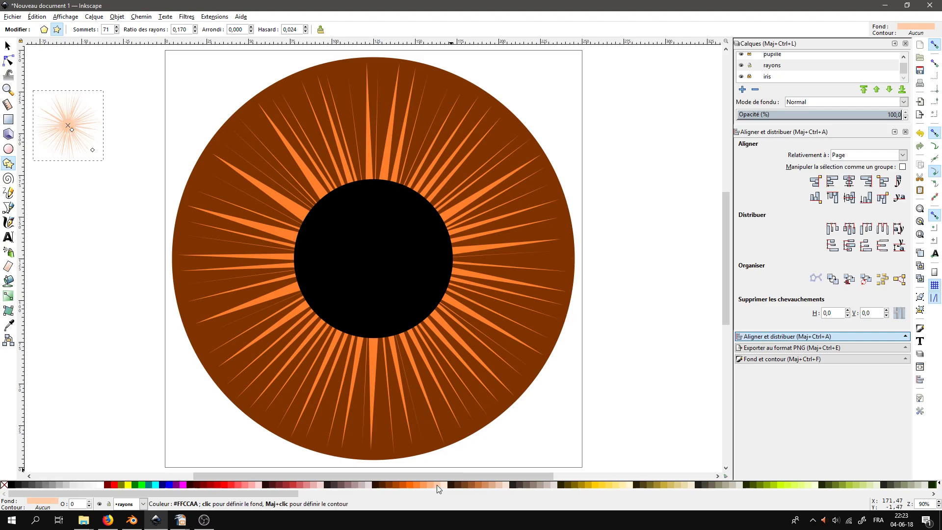
click(7, 46)
drag(74, 127, 217, 95)
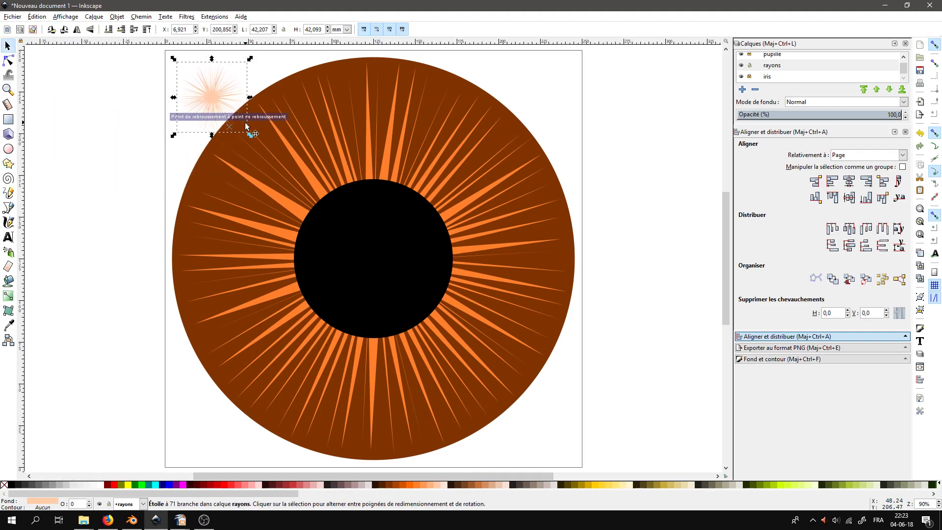
Enlarge the peach star to about 124 mm wide and centre it horizontally and vertically on the page.
ctrl+drag(249, 135, 396, 273)
click(849, 181)
click(849, 198)
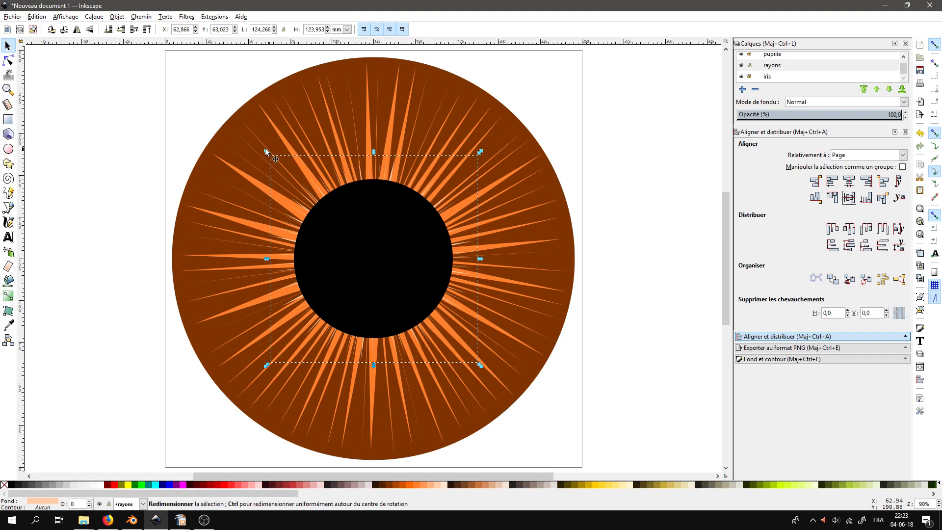
Enlarge the peach star to about 205 mm wide and centre it on the page again.
ctrl+drag(266, 151, 209, 76)
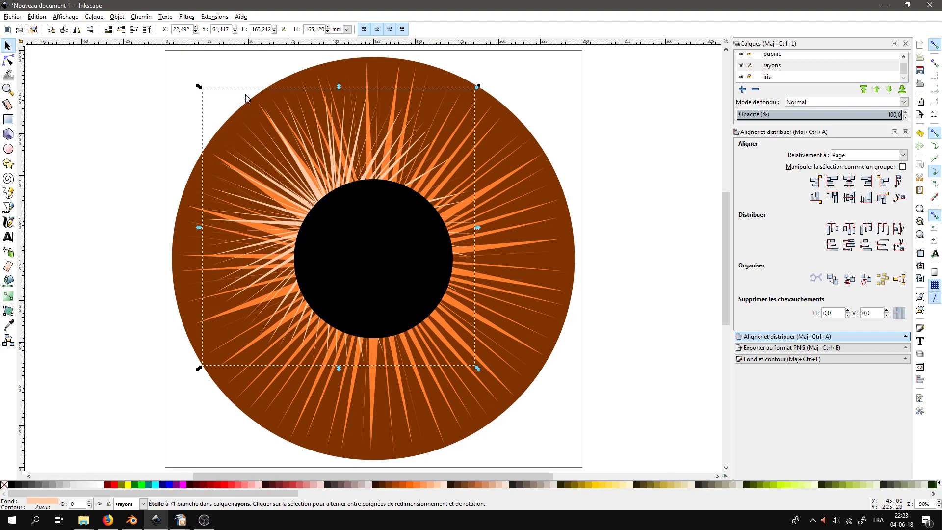
ctrl+drag(477, 369, 570, 435)
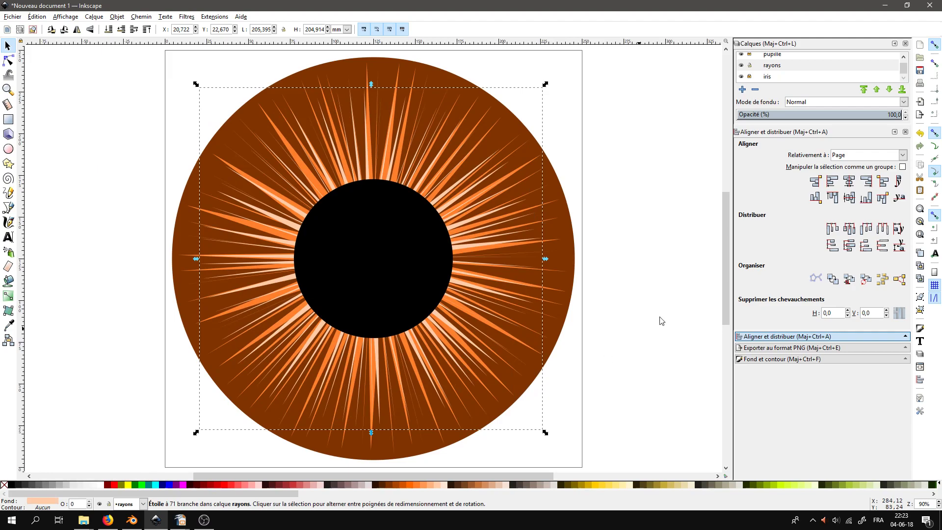
click(848, 182)
click(851, 197)
Resize the peach star to about 165 mm wide and set its number of corners to 30.
ctrl+drag(548, 432, 480, 366)
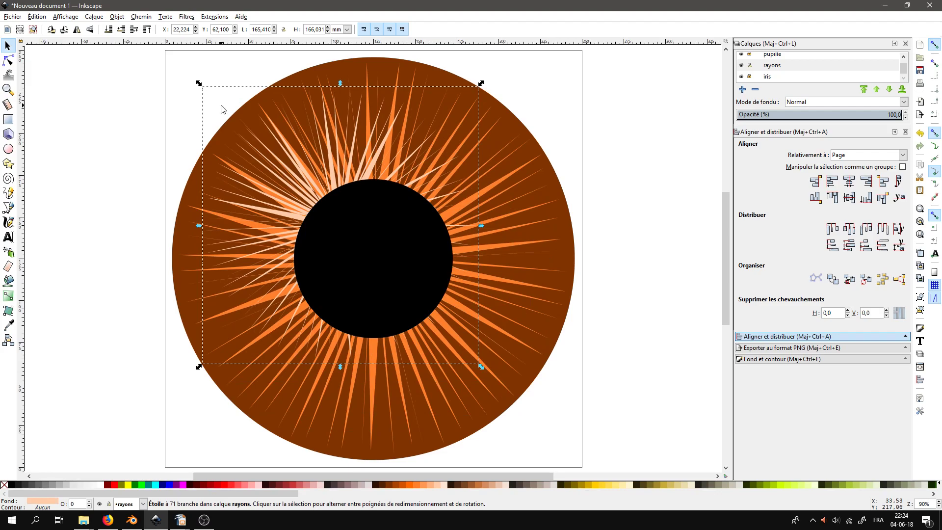
click(9, 164)
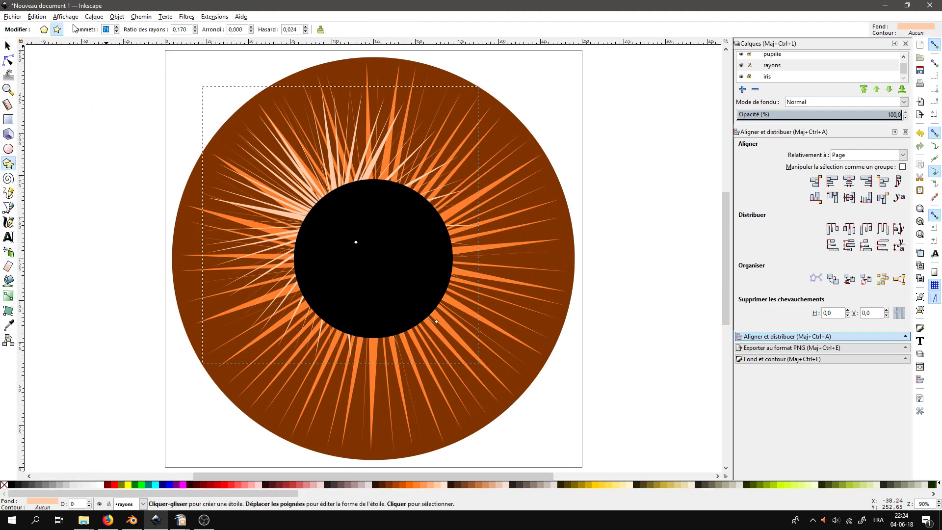
text(30)
key(Return)
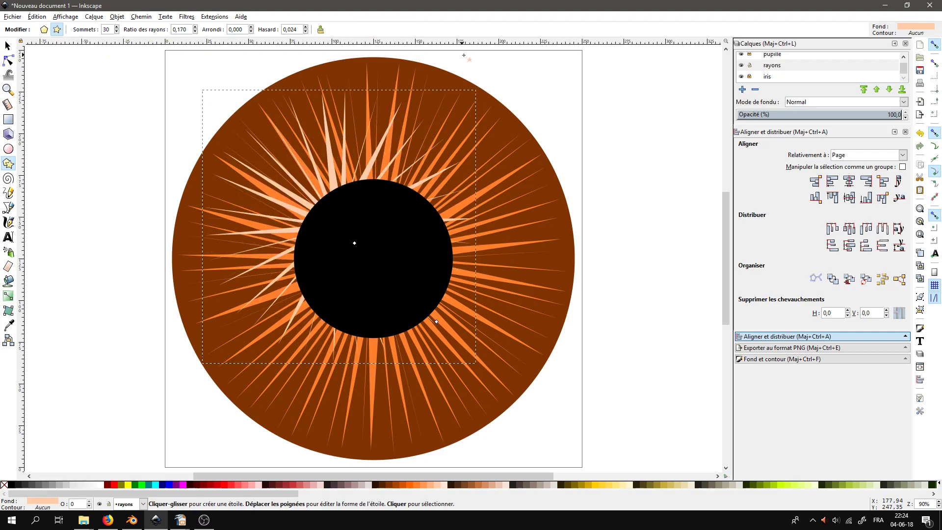
Centre the peach star on the page in both directions and increase its corners to 35.
click(848, 182)
click(844, 198)
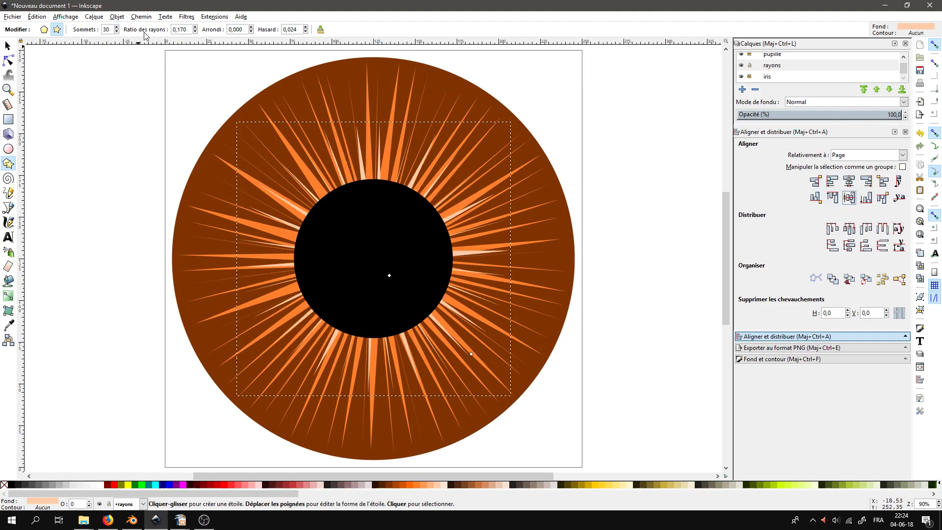
click(117, 27)
click(117, 27)
click(117, 27)
click(117, 27)
click(117, 26)
Reduce the peach star's randomness to 0.020 and deselect it.
click(305, 32)
click(305, 33)
click(305, 33)
click(305, 32)
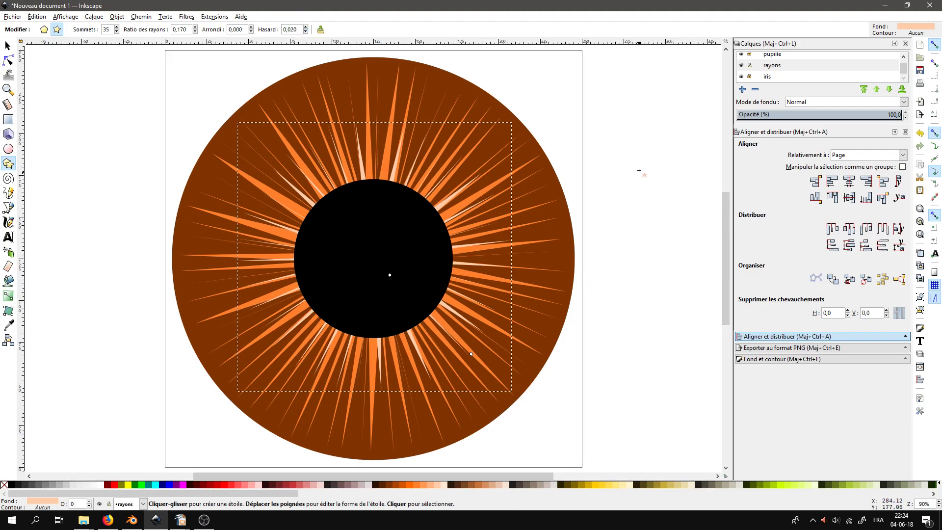
click(8, 47)
click(96, 97)
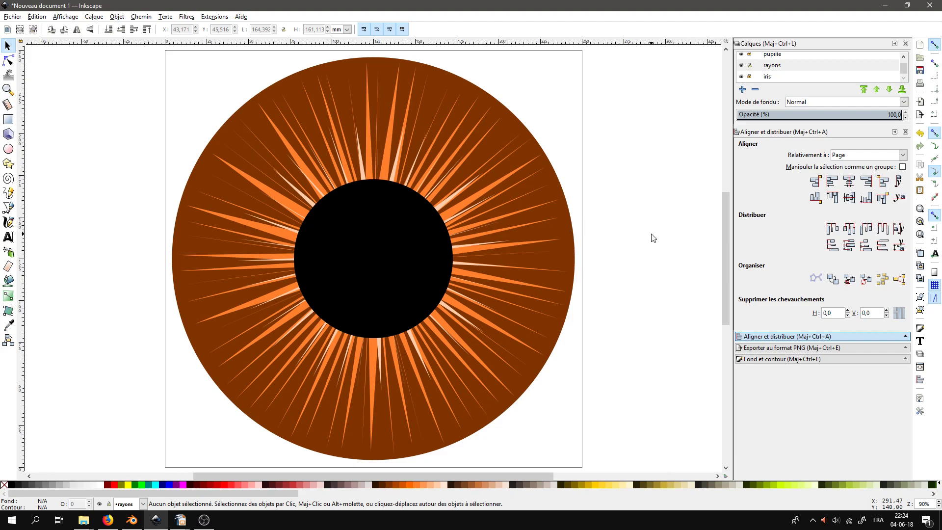
Examine the whole eye drawing at a reduced size to judge how the iris rays look from a distance.
key(minus)
key(minus)
key(minus)
key(minus)
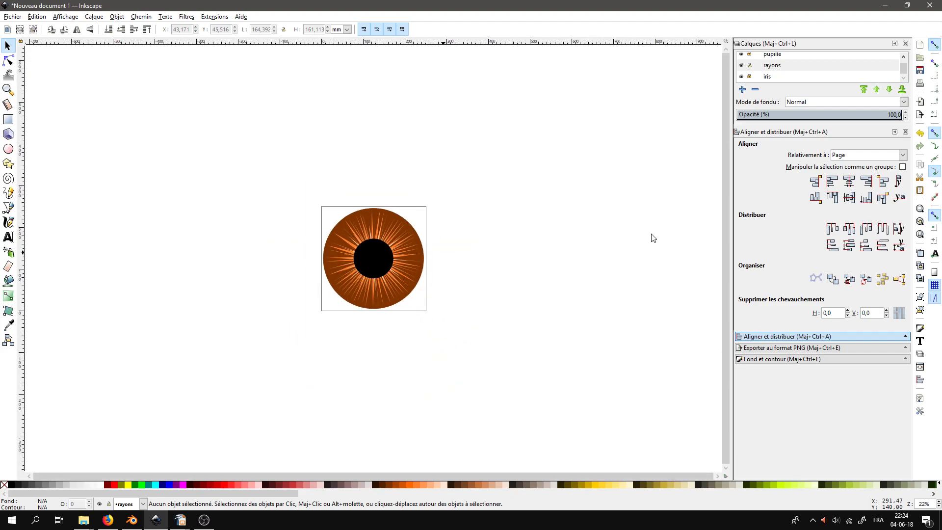
key(plus)
key(plus)
key(plus)
key(plus)
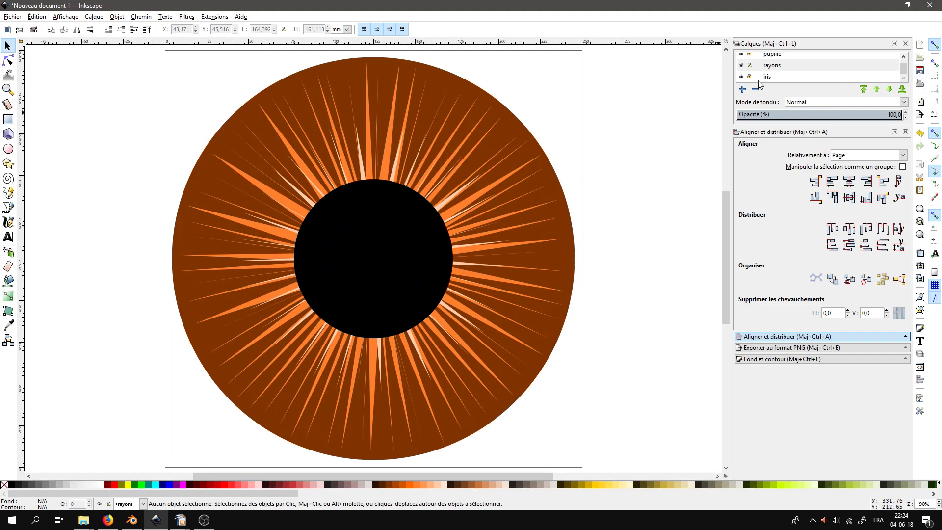
Add a layer named fond-blanc and move it to the bottom of the layer stack.
click(743, 90)
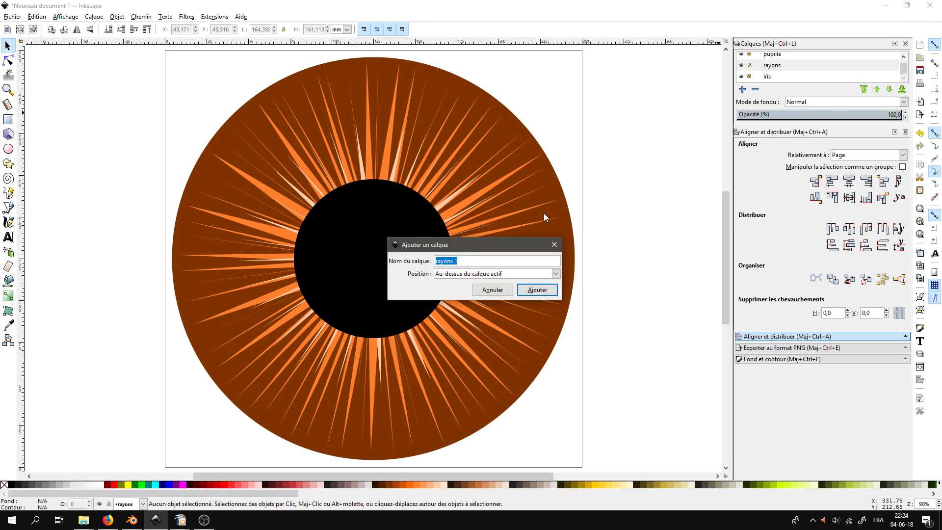
text(fond-blanc)
key(Return)
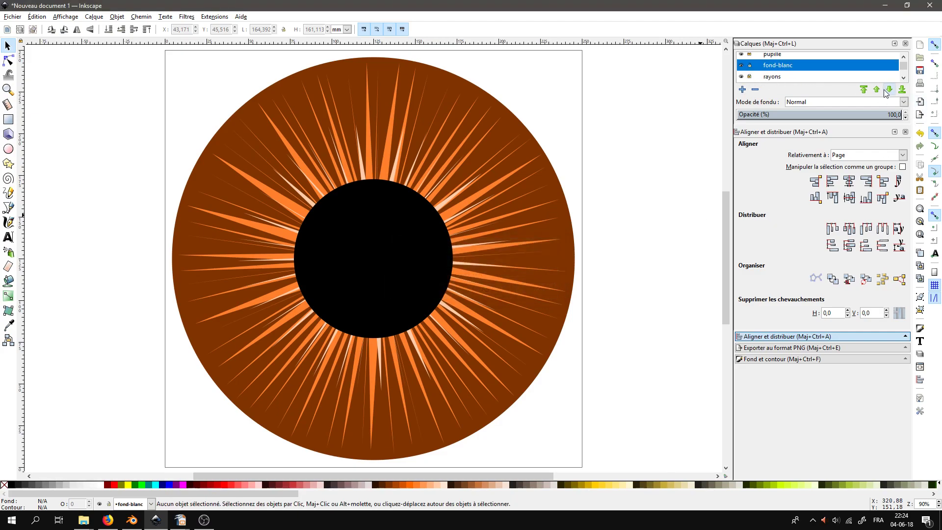
click(902, 89)
click(905, 80)
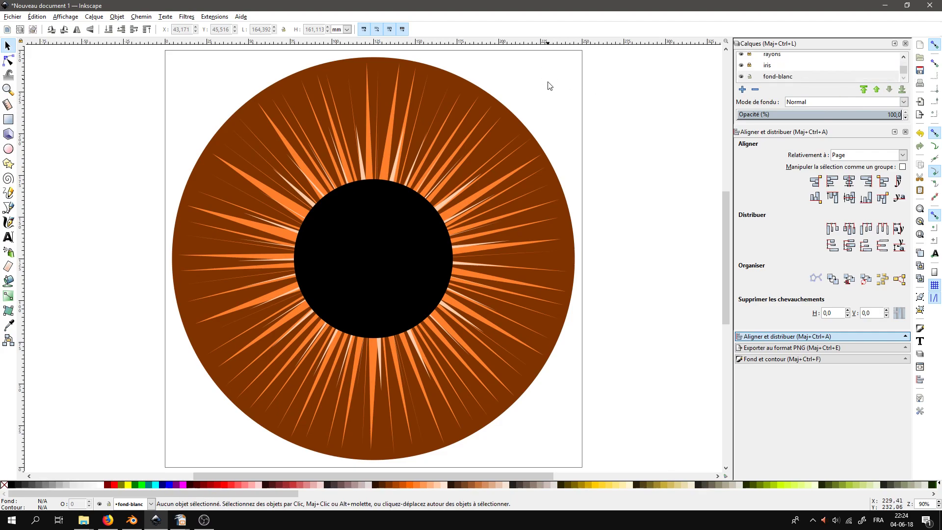
Draw a background rectangle about 259 × 254 mm that covers the whole page, fill it with white and deselect it.
click(8, 119)
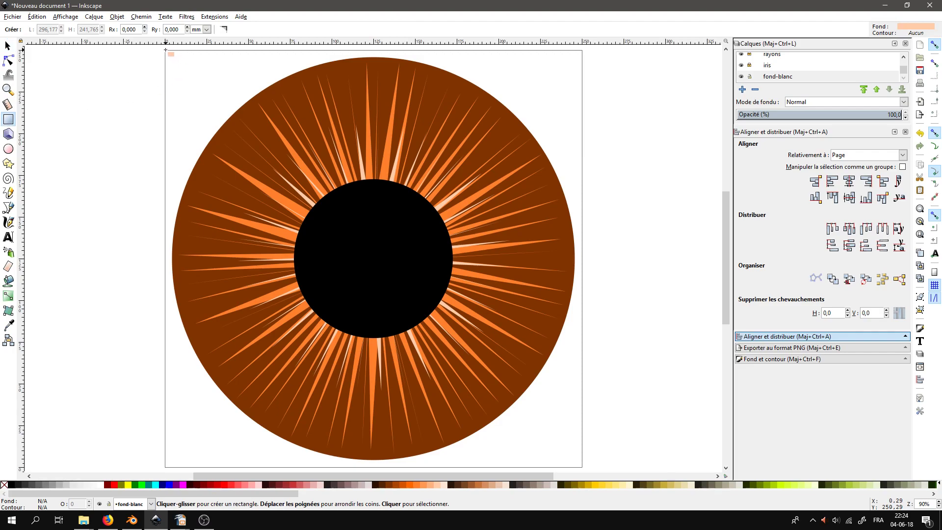
drag(166, 50, 591, 470)
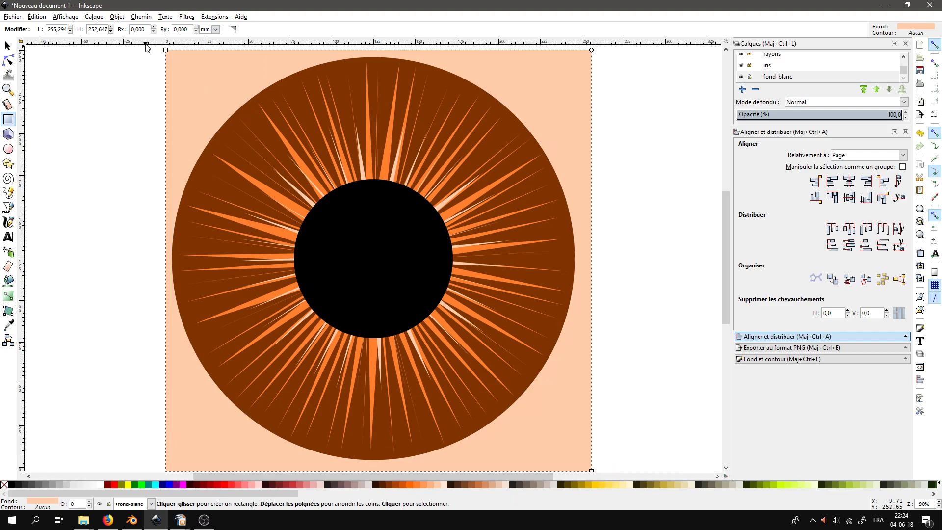
click(7, 46)
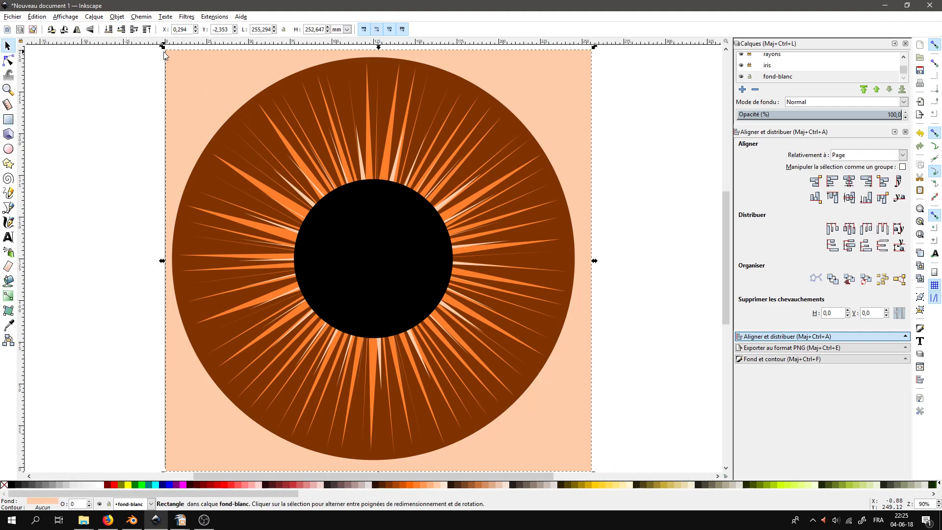
drag(163, 51, 157, 49)
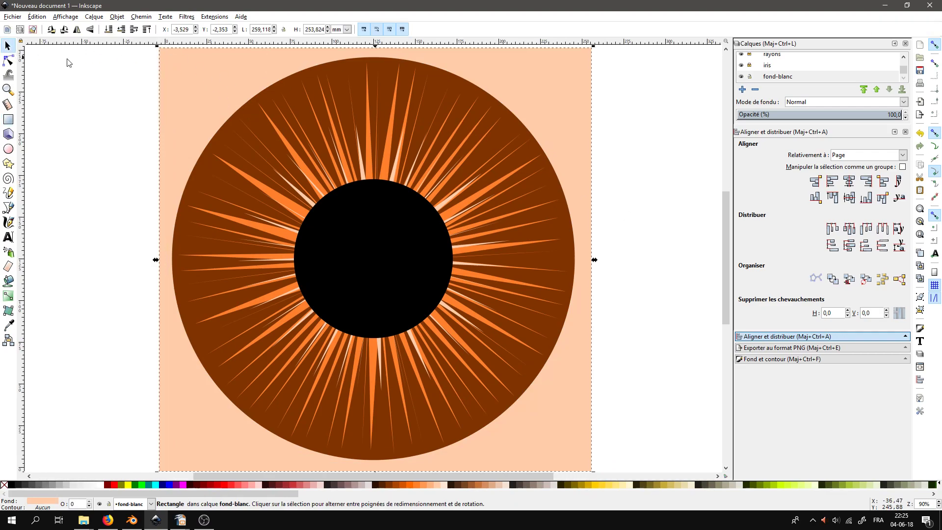
click(99, 485)
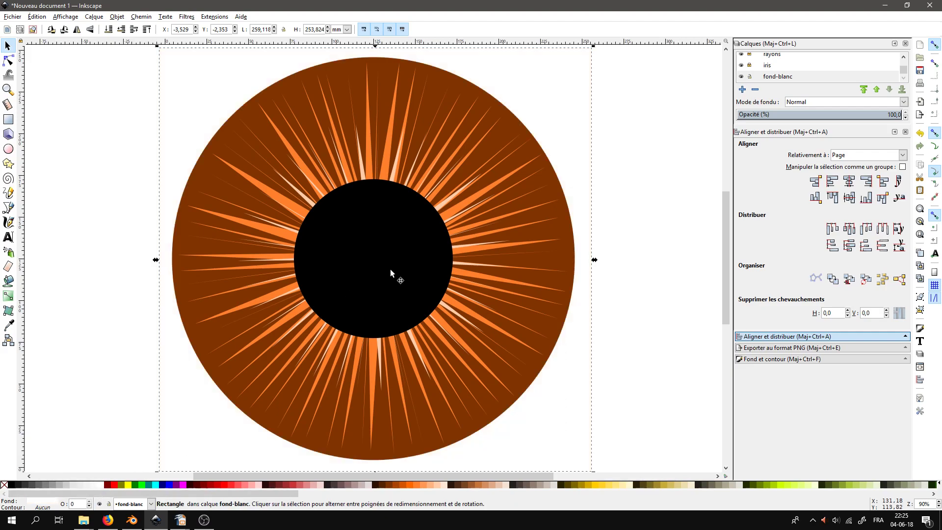
click(8, 46)
click(70, 85)
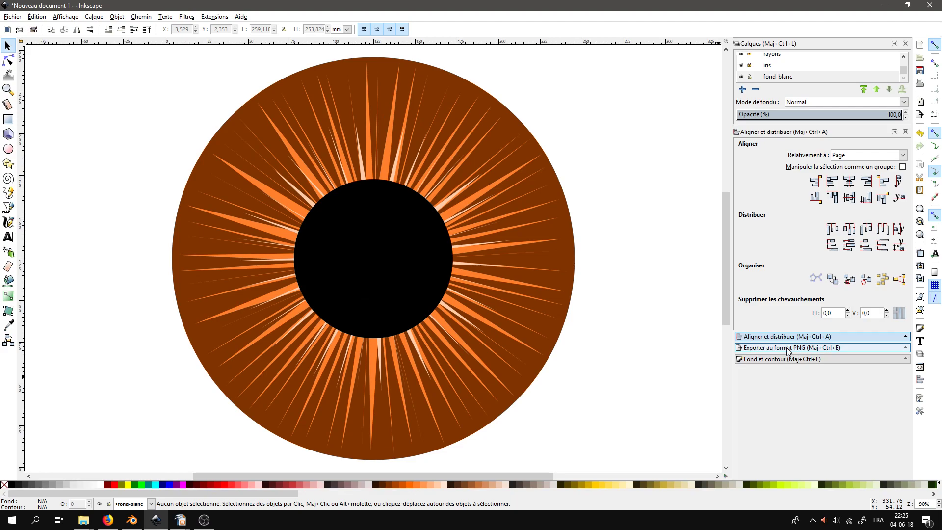
Save the drawing as iris.svg in the 20180603-oeil-cartoon folder, replacing the existing file.
click(13, 16)
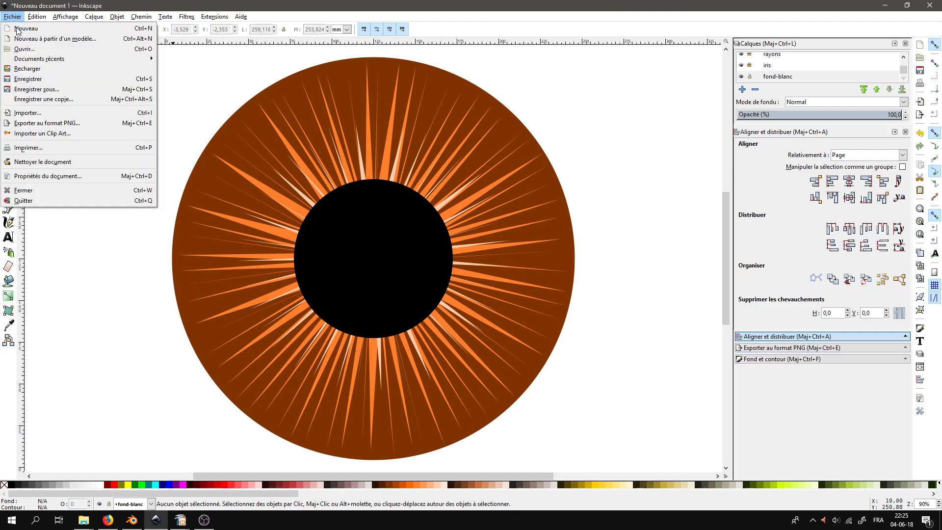
click(38, 87)
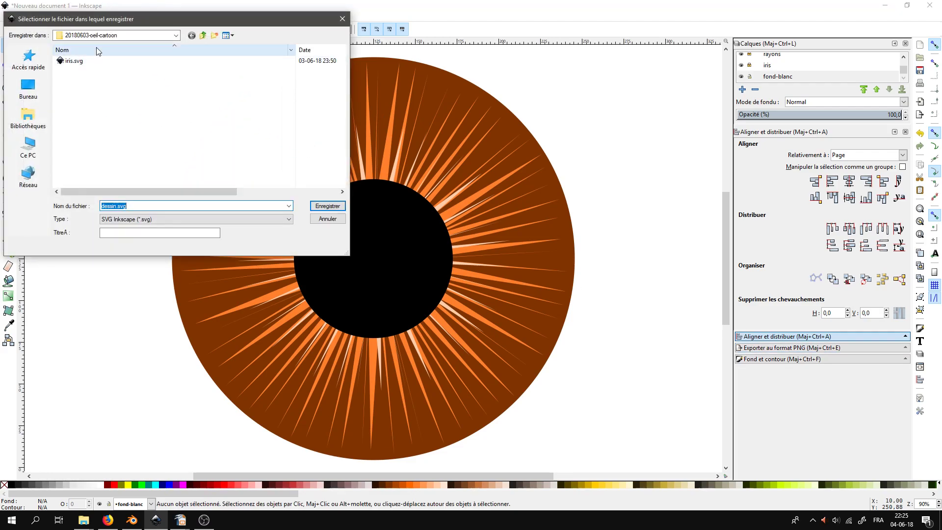
click(75, 61)
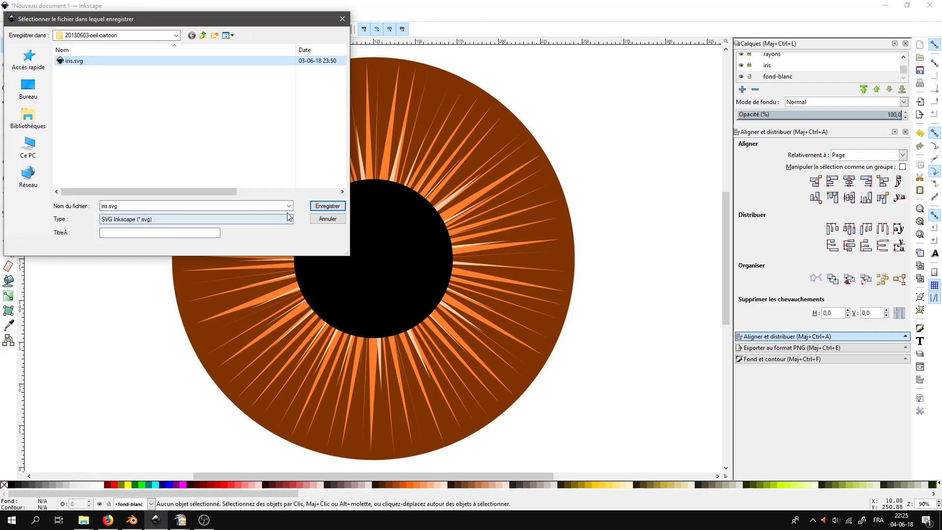
click(325, 206)
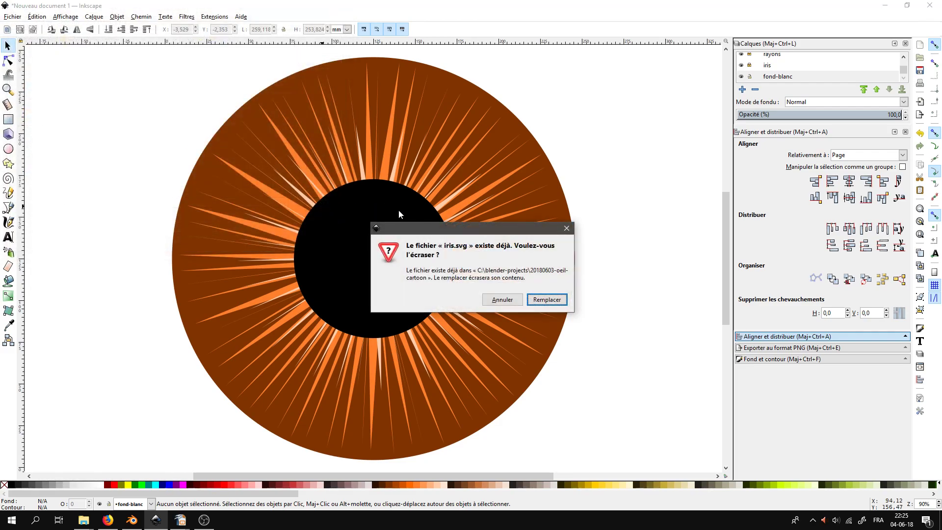
click(541, 300)
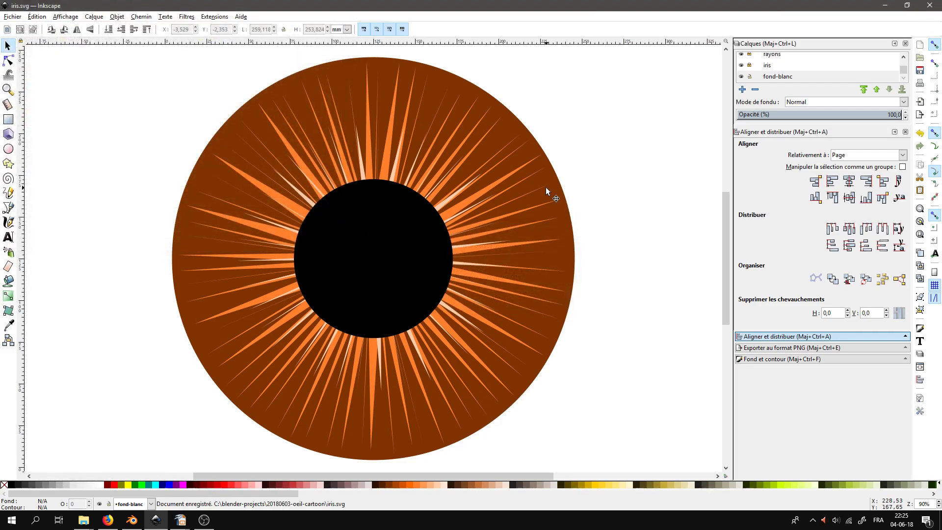
Set the PNG export file to iris-brun.png in C:\blender-projects\20180603-oeil-cartoon.
click(785, 347)
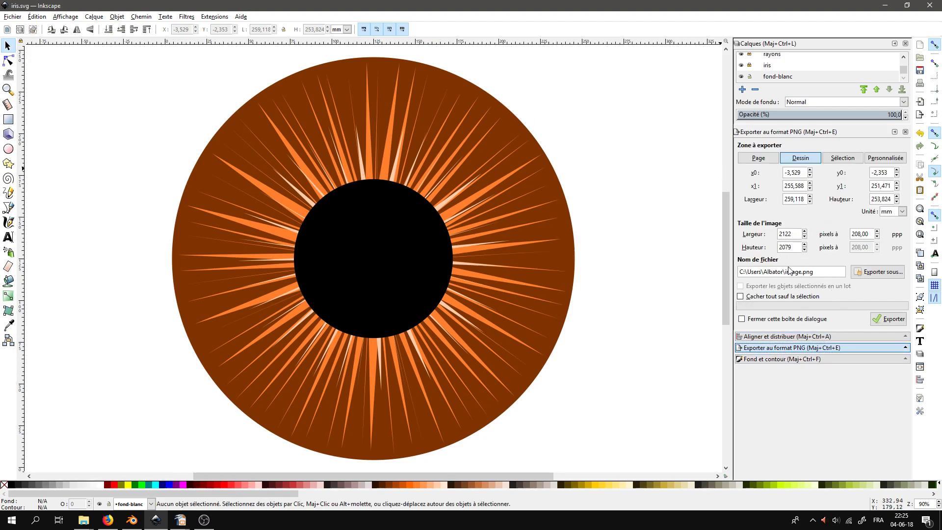
click(878, 271)
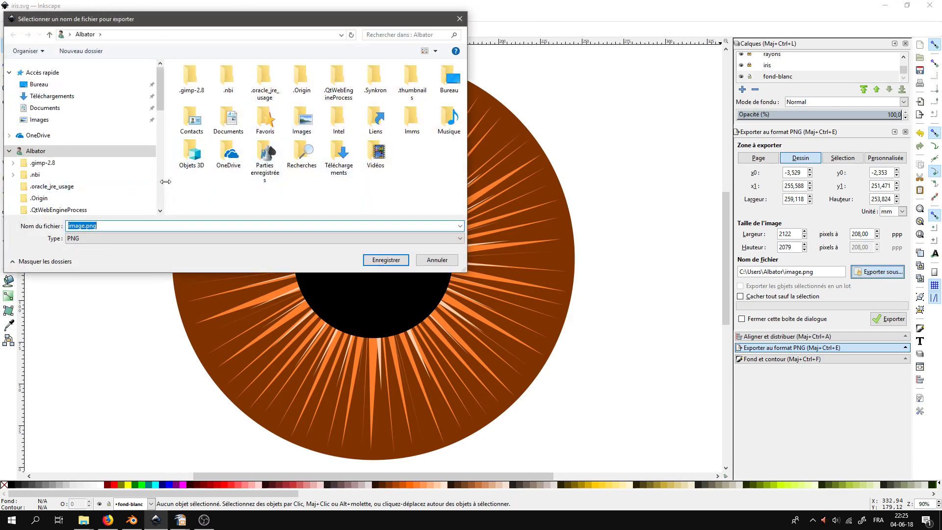
scroll(72, 185, down, 6)
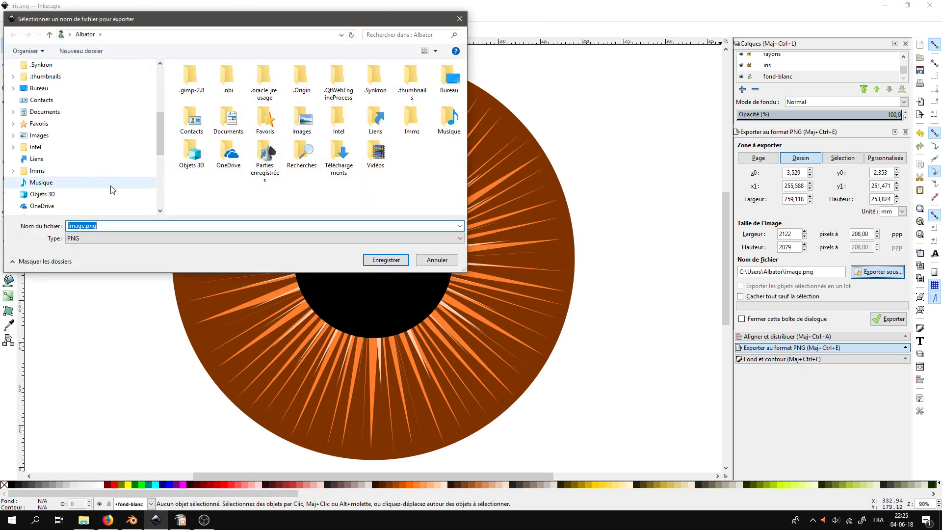
scroll(61, 151, down, 2)
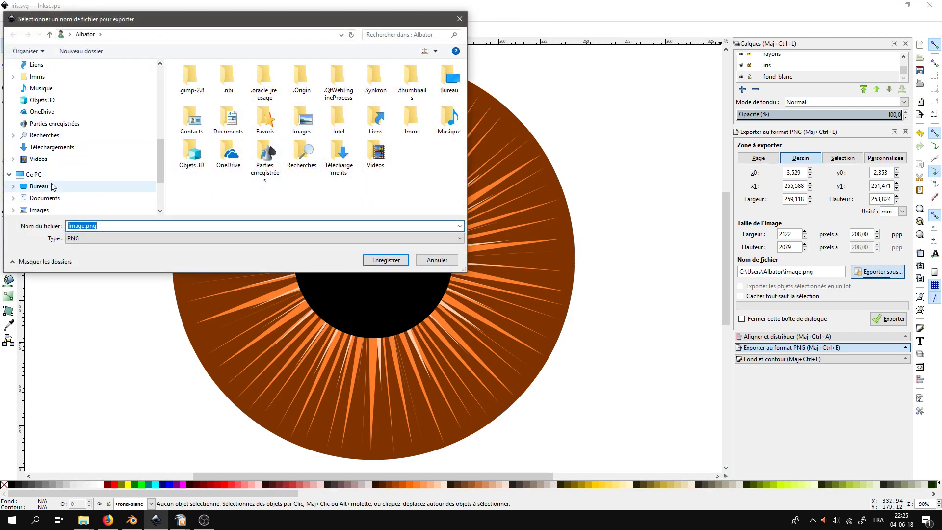
click(38, 175)
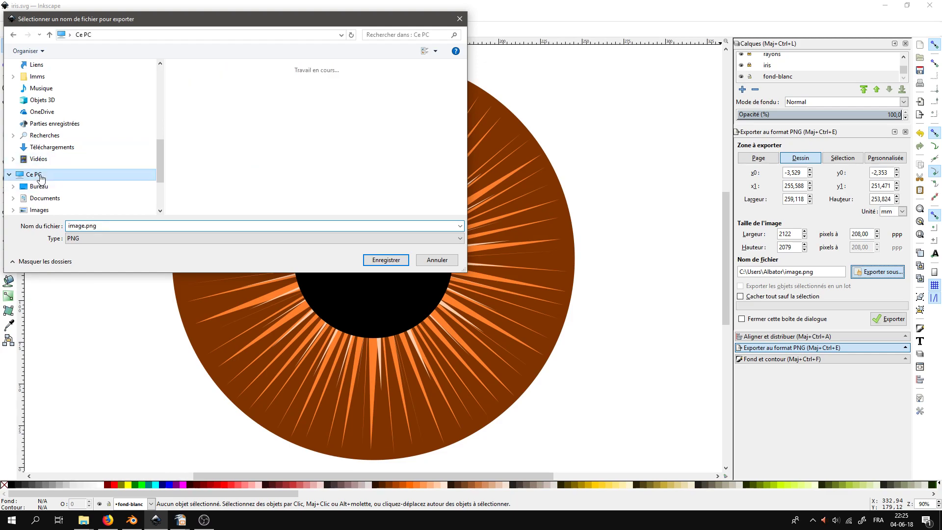
scroll(349, 168, down, 1)
double_click(230, 194)
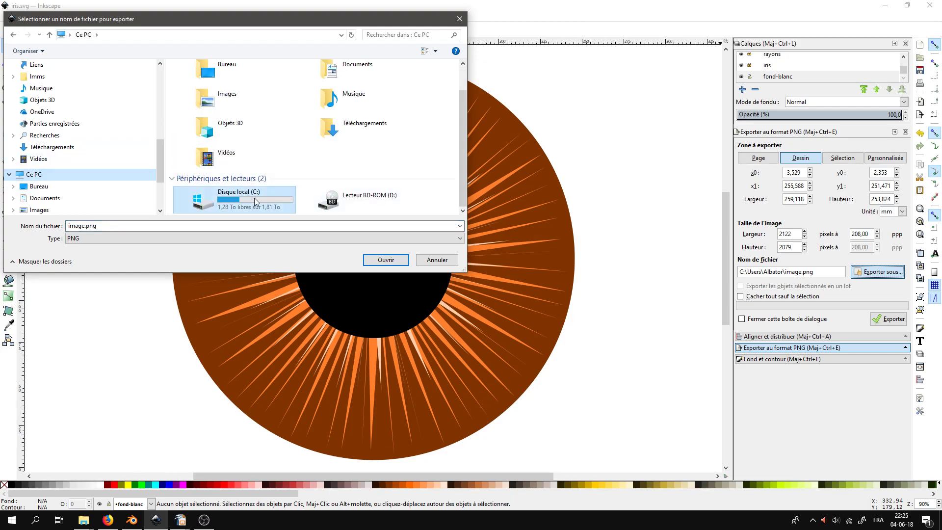
double_click(236, 89)
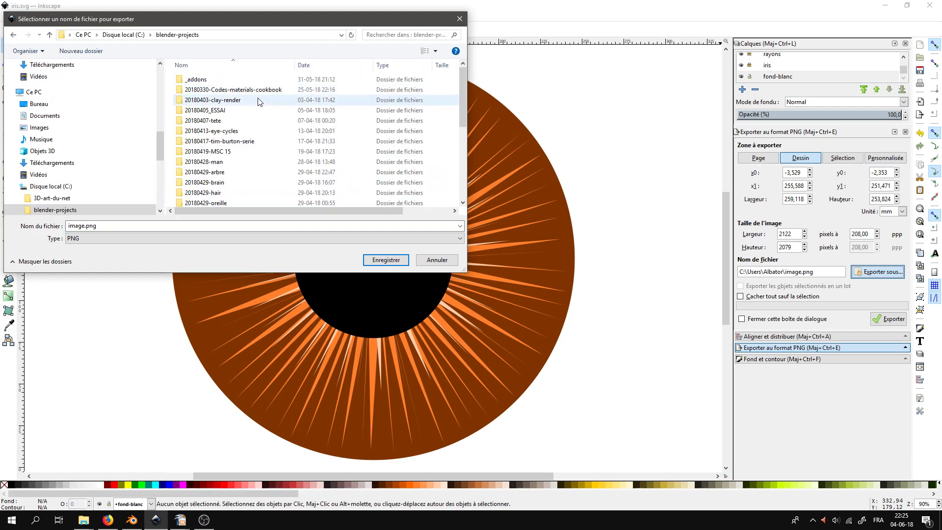
scroll(243, 167, down, 4)
double_click(240, 202)
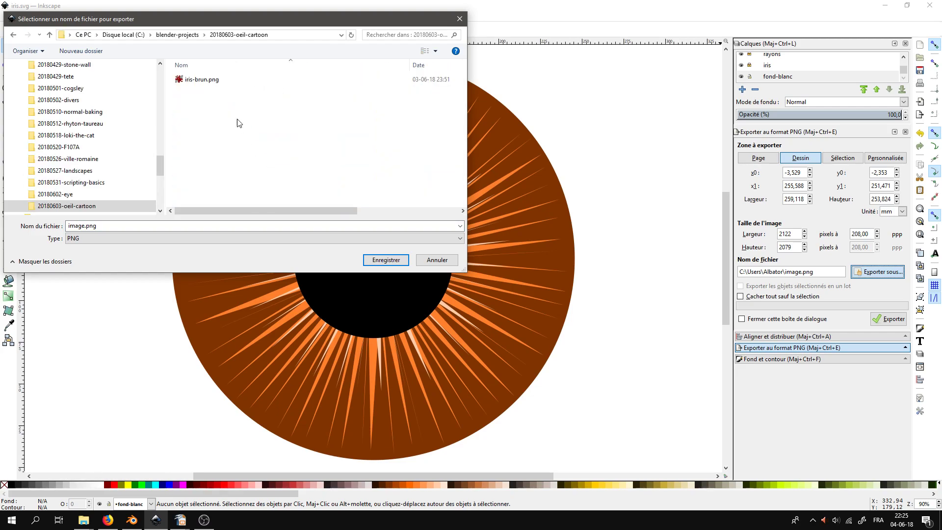
click(201, 81)
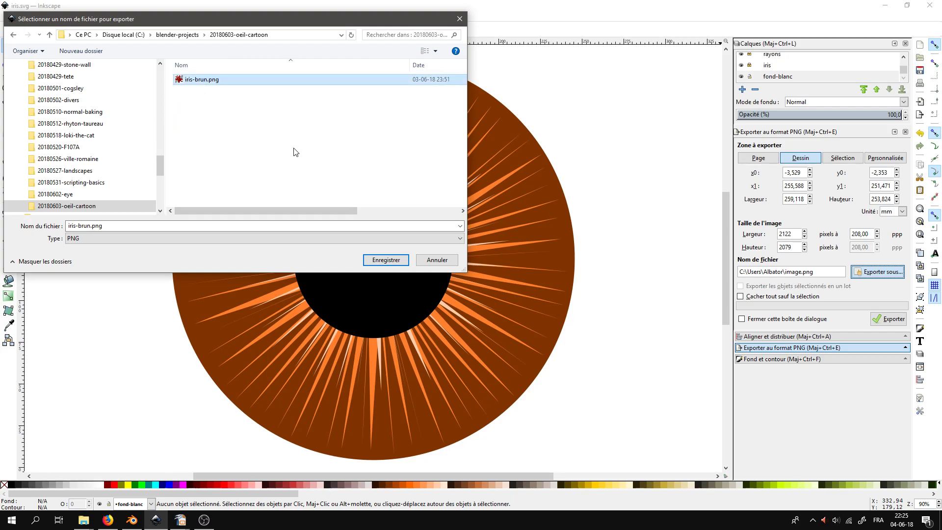
click(379, 261)
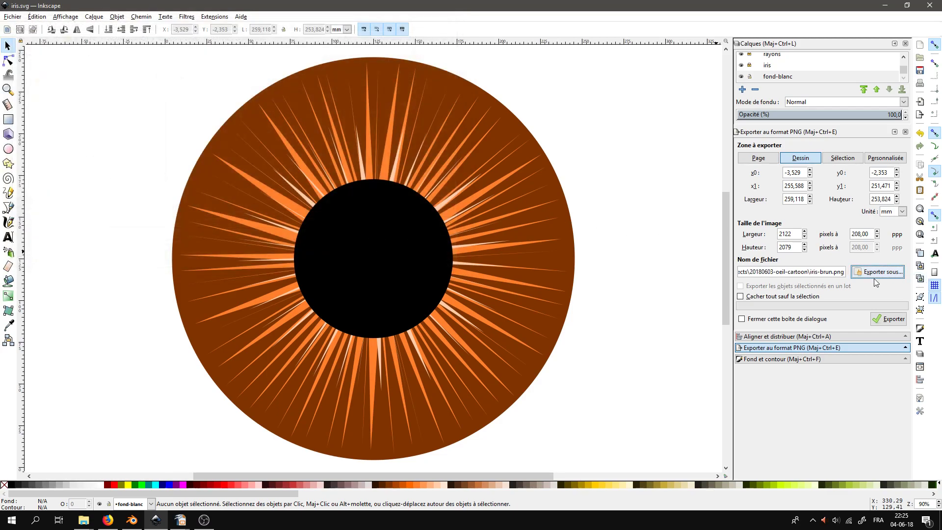
Export the page area as a 2048 × 2048 pixel PNG, replacing the existing iris-brun.png.
click(758, 158)
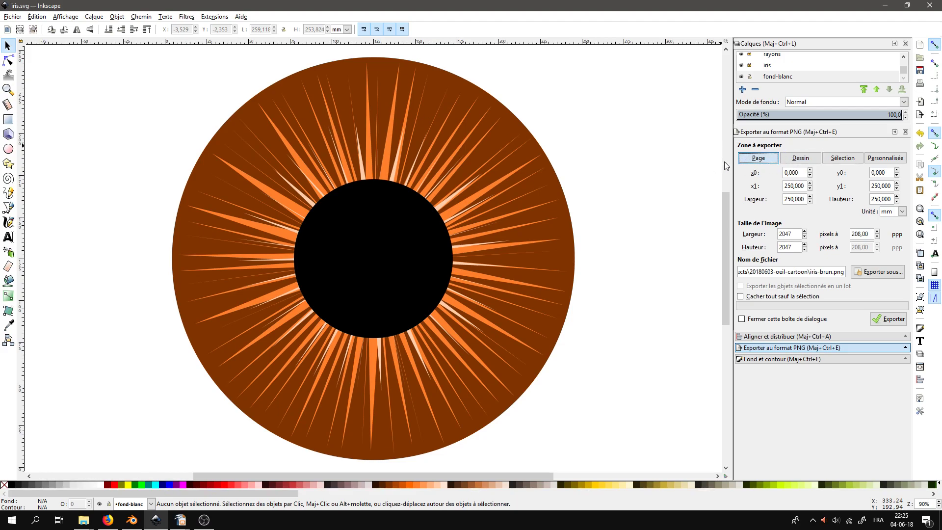
drag(796, 233, 737, 239)
click(893, 322)
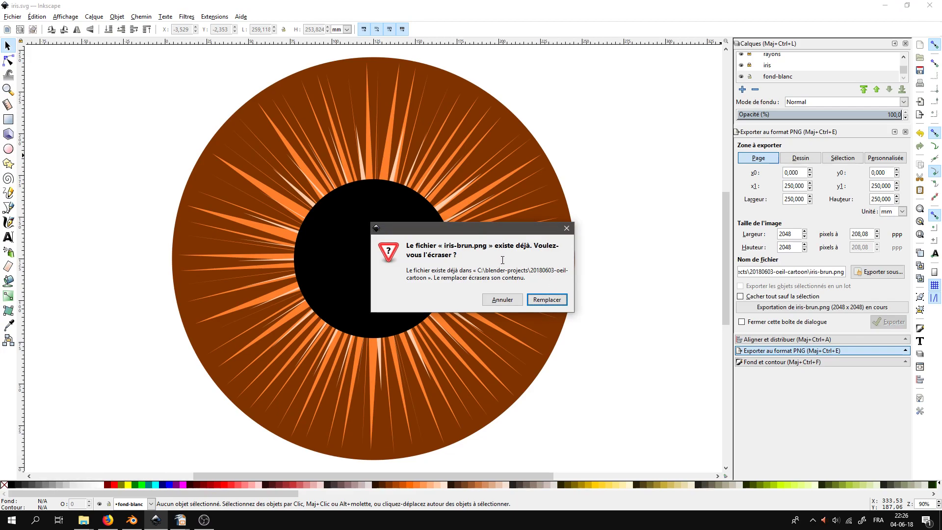
click(542, 299)
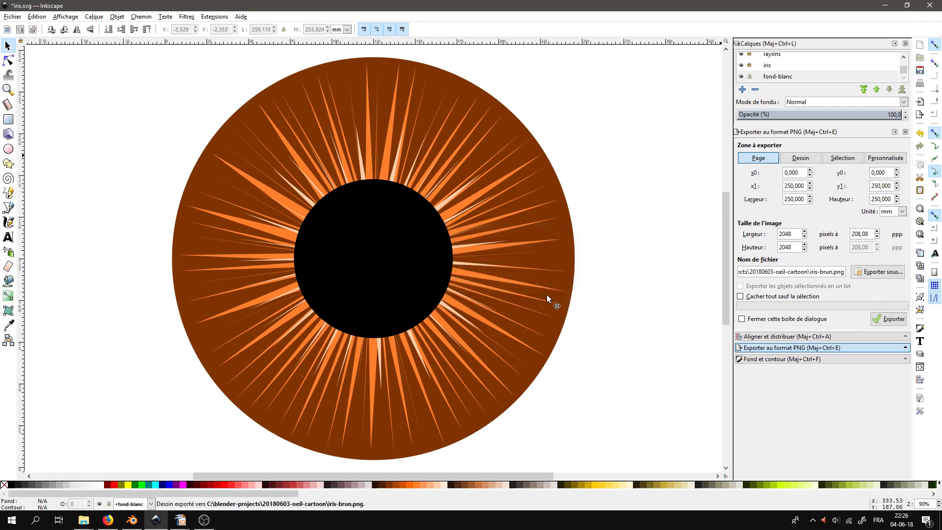
Switch to File Explorer and open the folder C:\blender-projects\20180603-oeil-cartoon.
click(83, 519)
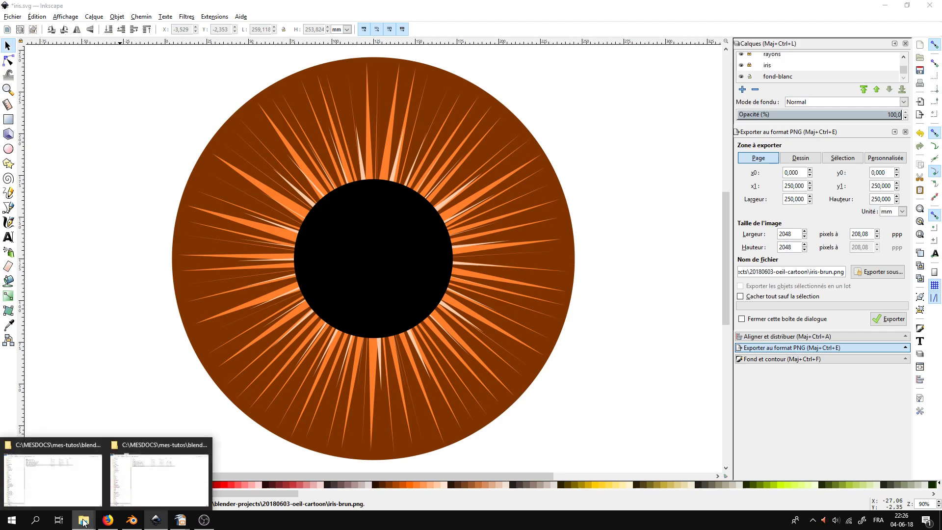
click(118, 492)
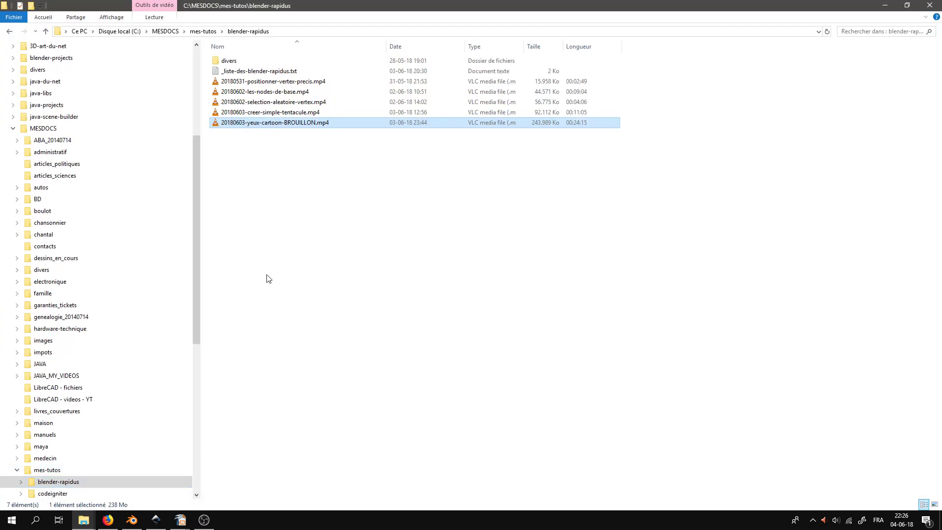
click(85, 519)
click(71, 474)
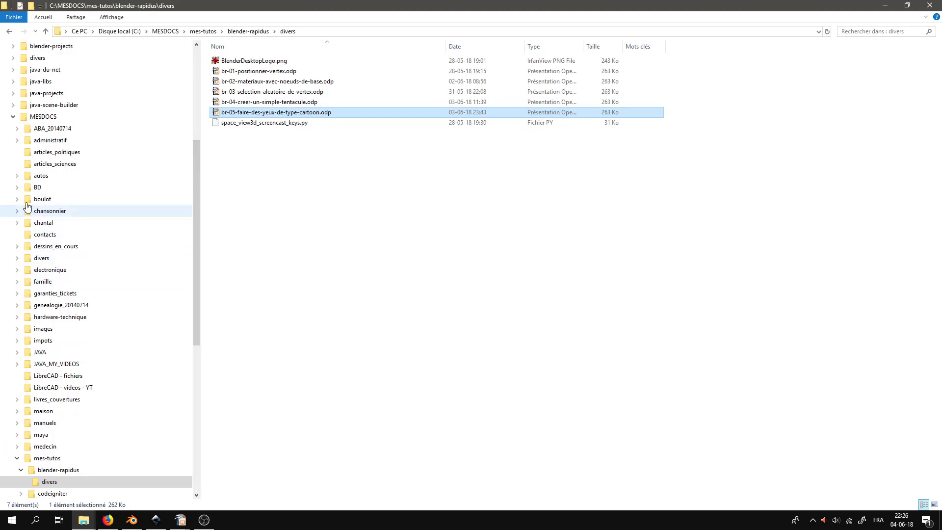
click(12, 117)
click(49, 239)
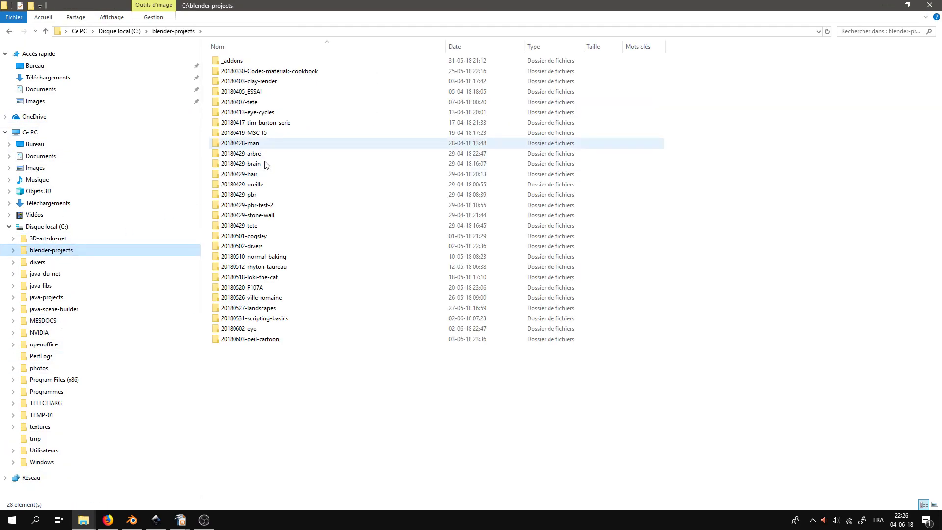
double_click(250, 339)
Permanently delete the file oeil-cartoon-01.blend from the project folder.
click(255, 82)
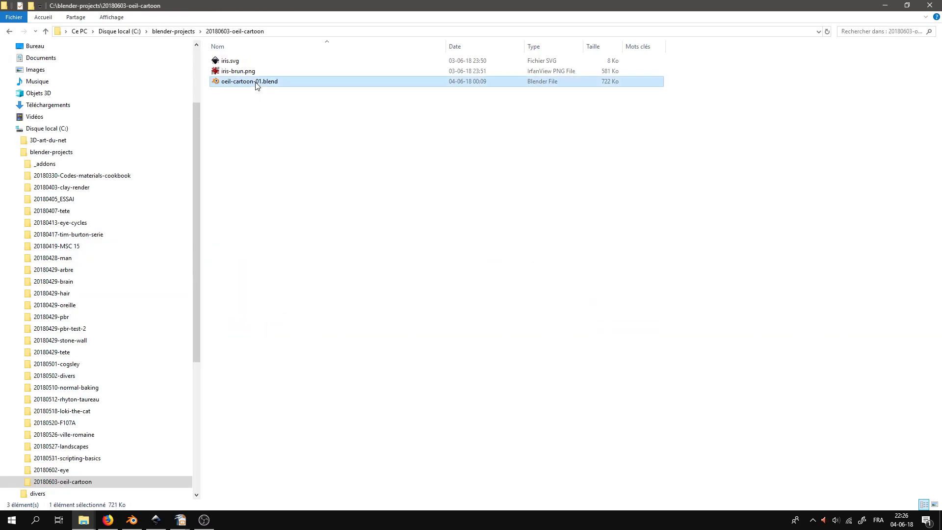
key(shift+Delete)
key(Return)
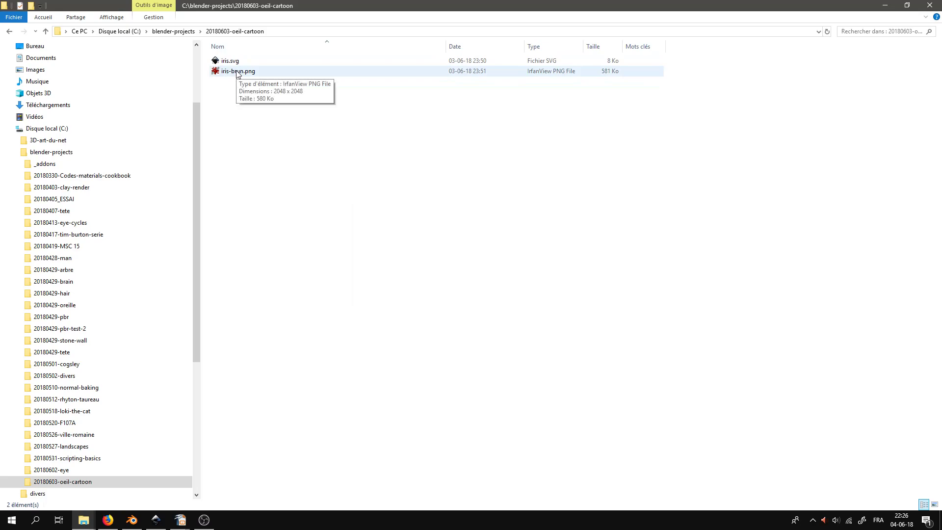
click(134, 521)
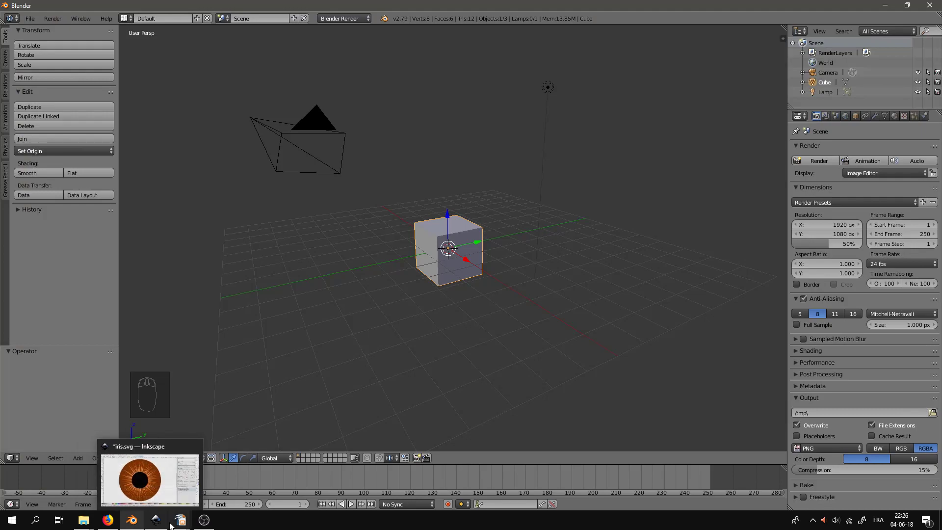
mouse_move(177, 526)
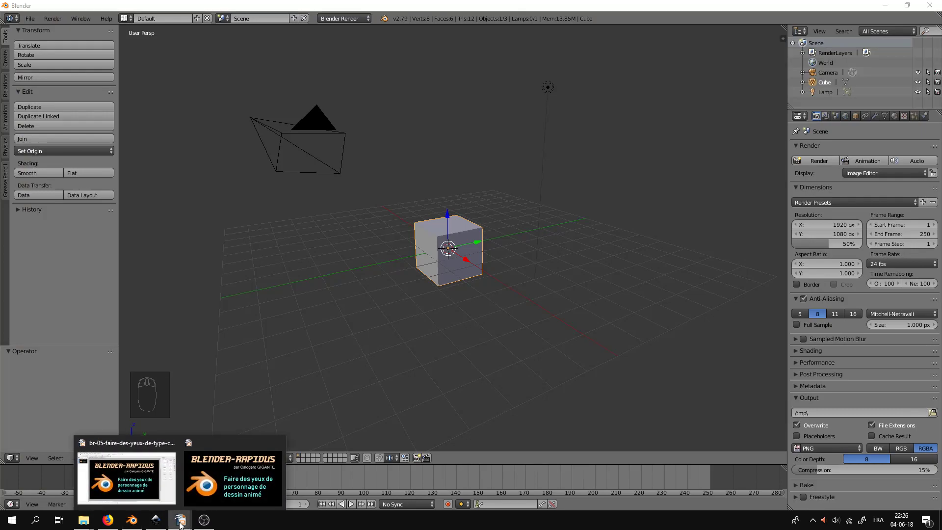
click(106, 523)
mouse_move(90, 524)
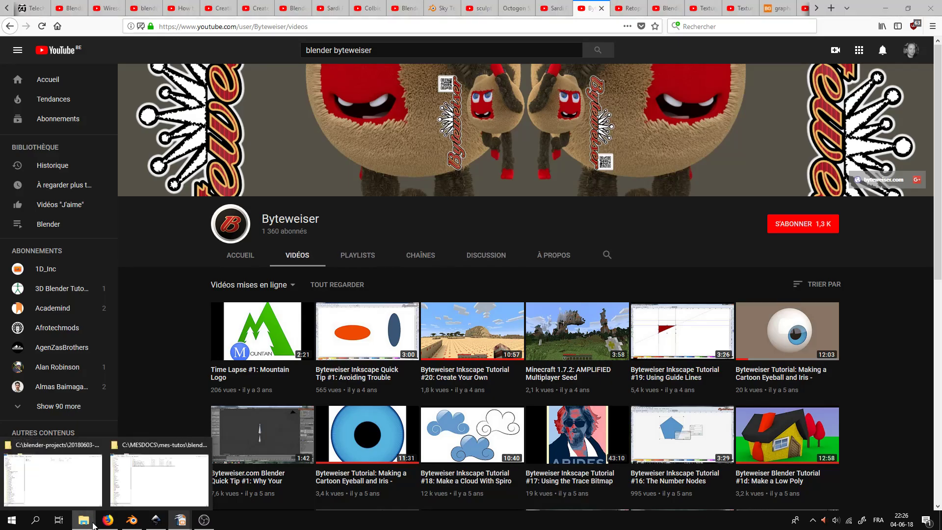
click(159, 479)
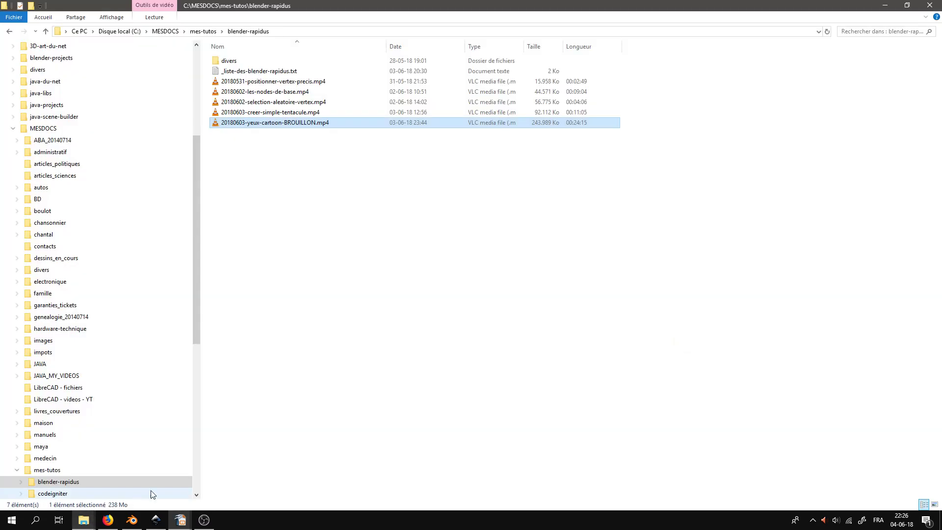
click(84, 521)
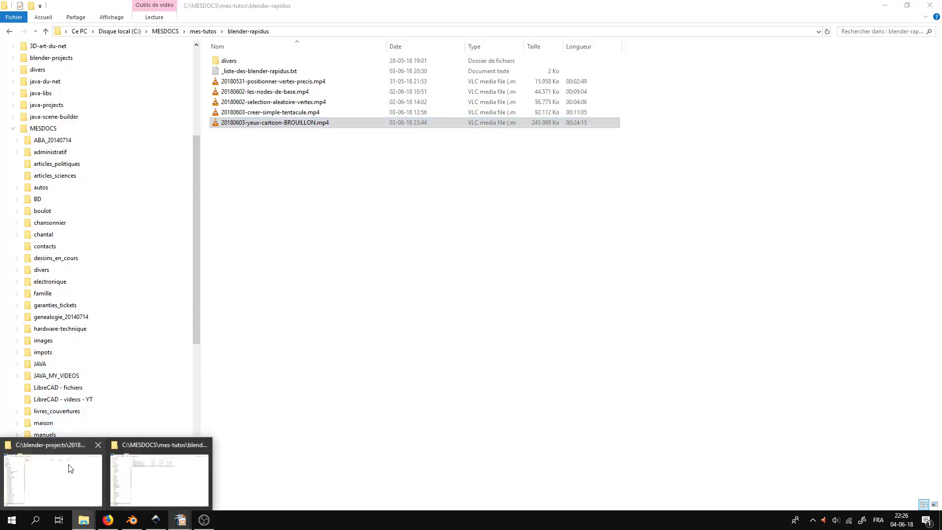
Return to the 20180603-oeil-cartoon folder and view iris-brun.png in the image viewer to check the exported texture.
click(70, 469)
double_click(240, 71)
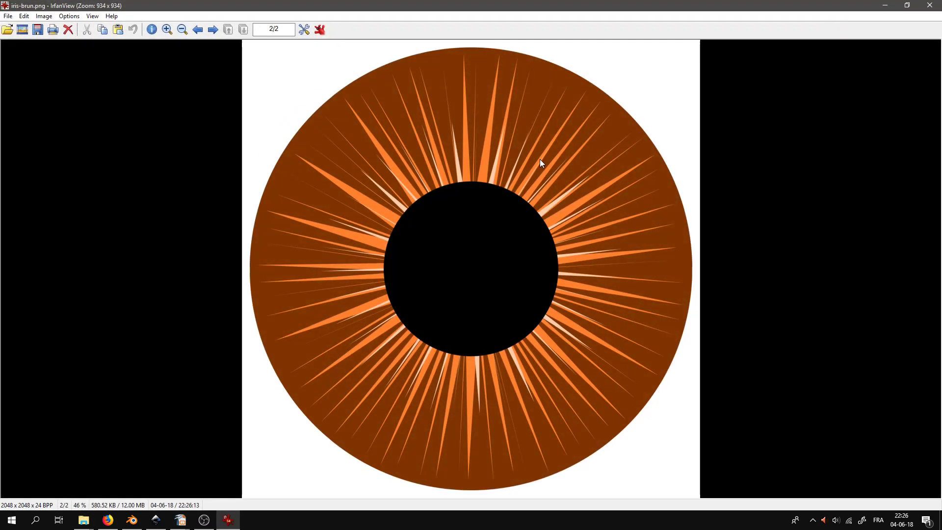
click(931, 5)
Switch to Blender and delete the default cube from the scene.
click(133, 520)
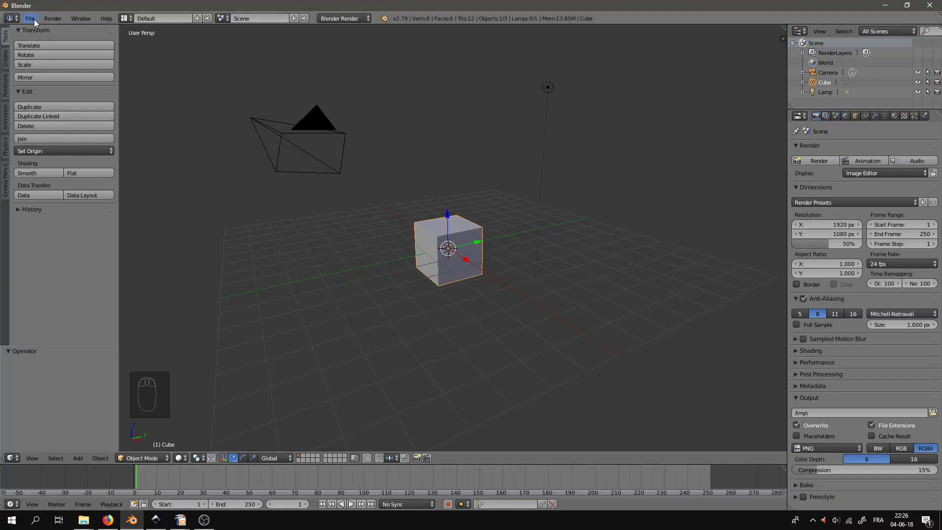
scroll(515, 272, up, 3)
scroll(510, 271, down, 5)
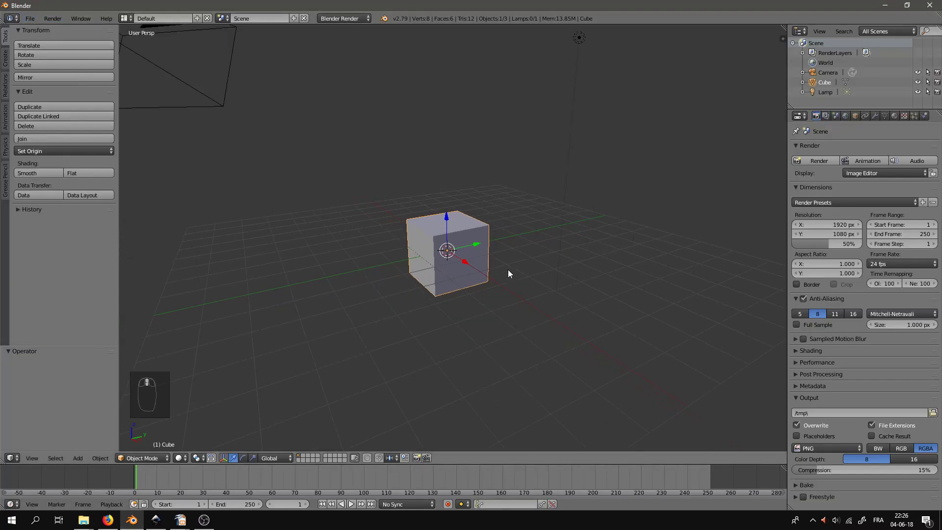
key(x)
click(507, 269)
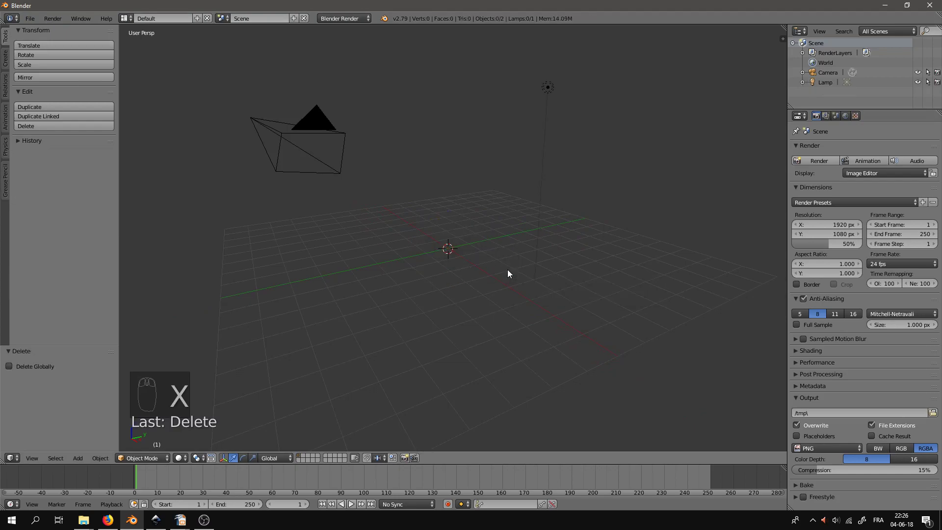
Add a UV sphere at the scene origin with 16 segments.
key(shift+a)
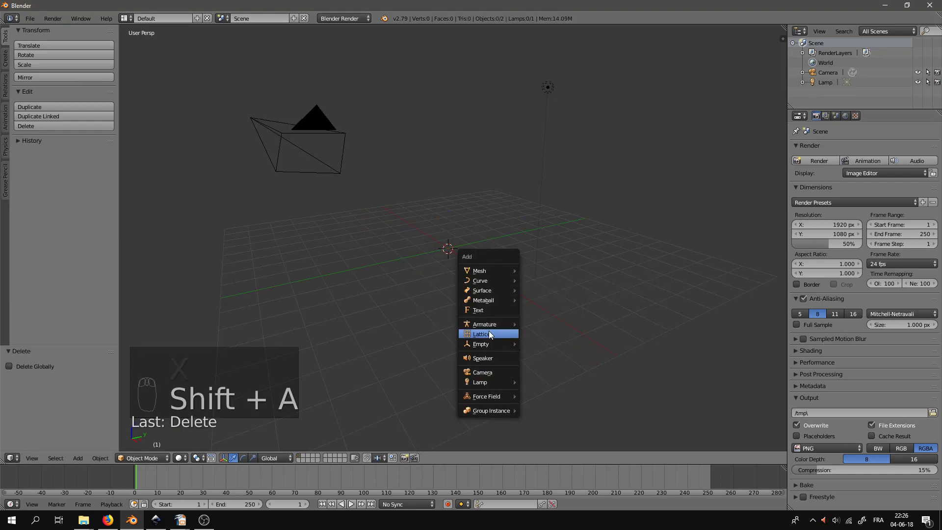
mouse_move(510, 271)
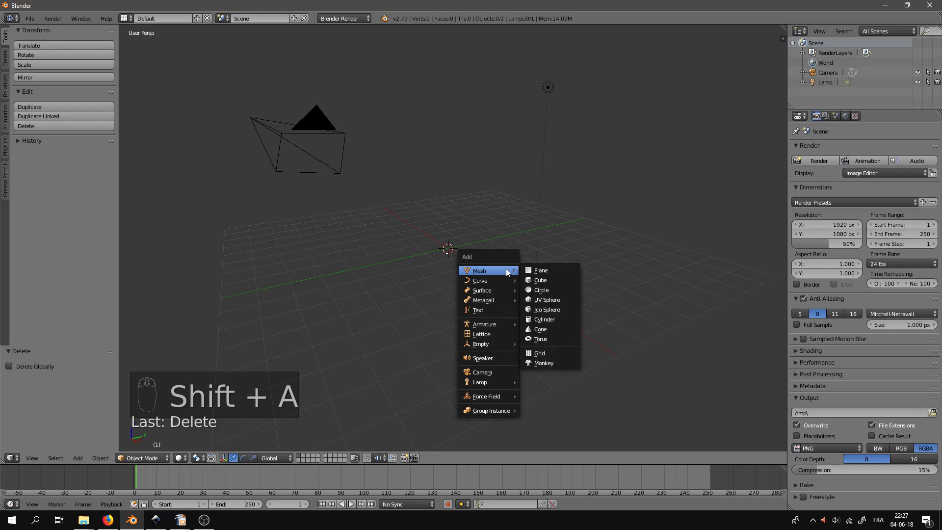
click(538, 298)
scroll(492, 284, up, 3)
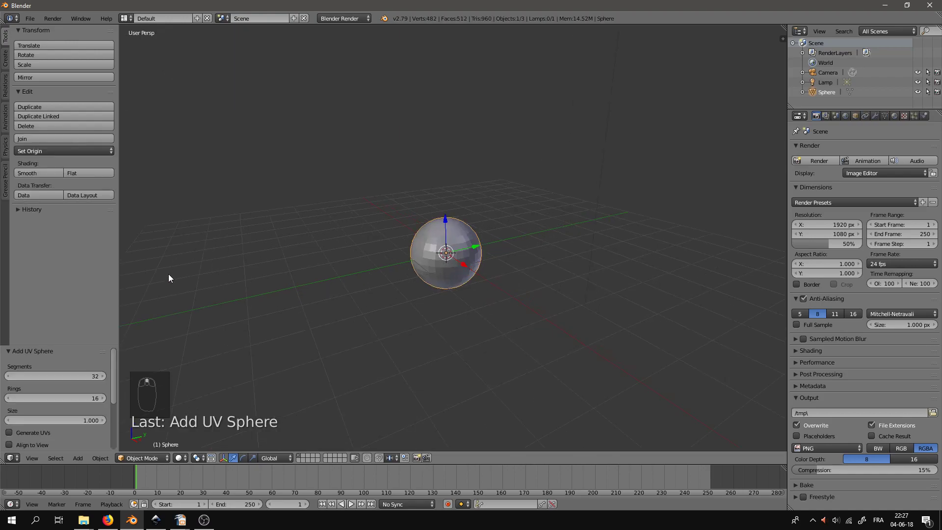
click(95, 375)
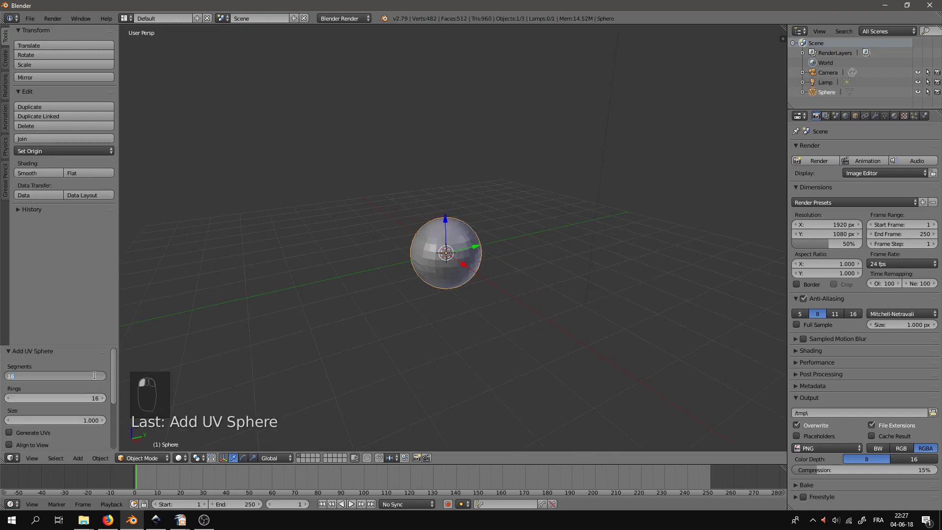
text(16)
key(Return)
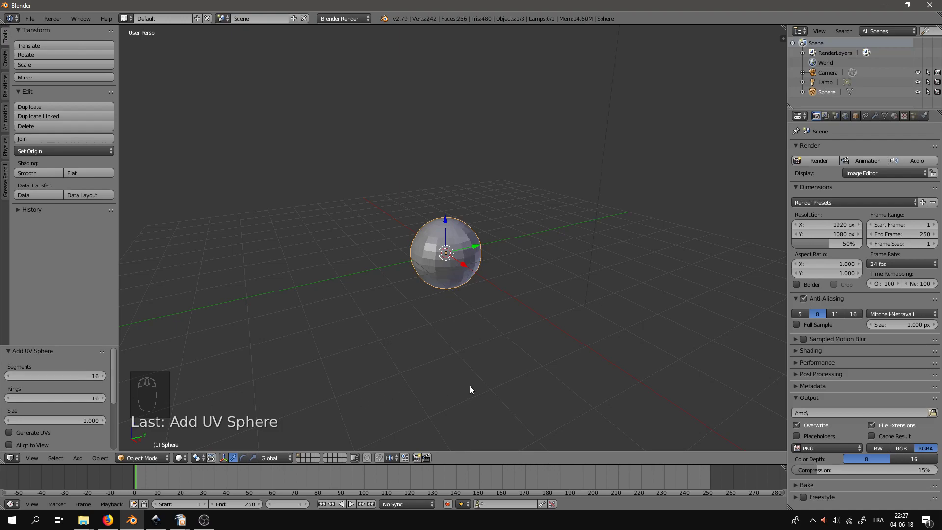
Rotate the sphere's whole mesh 90° about the X axis in Edit Mode and return to Object Mode.
key(Tab)
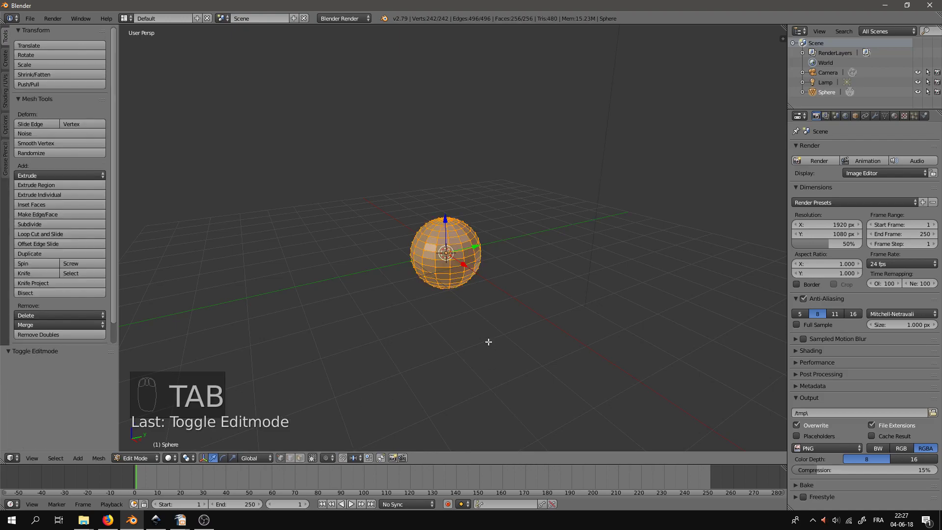
key(r)
text(x)
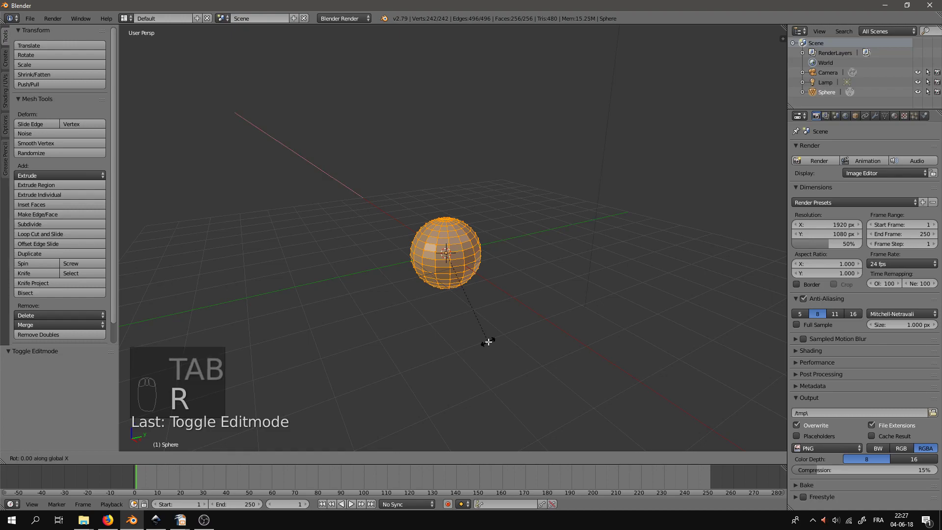
text(90)
key(Return)
middle_drag(469, 270, 521, 290)
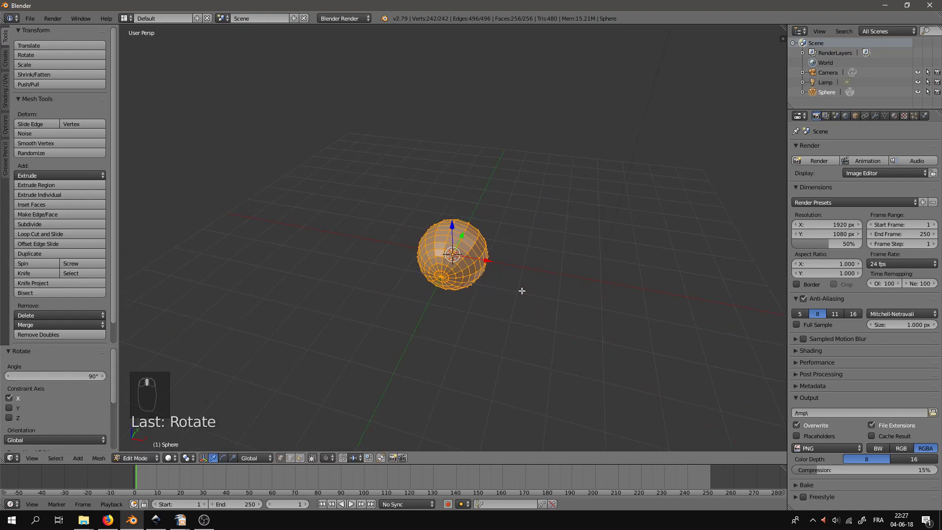
key(KP_1)
scroll(458, 243, up, 2)
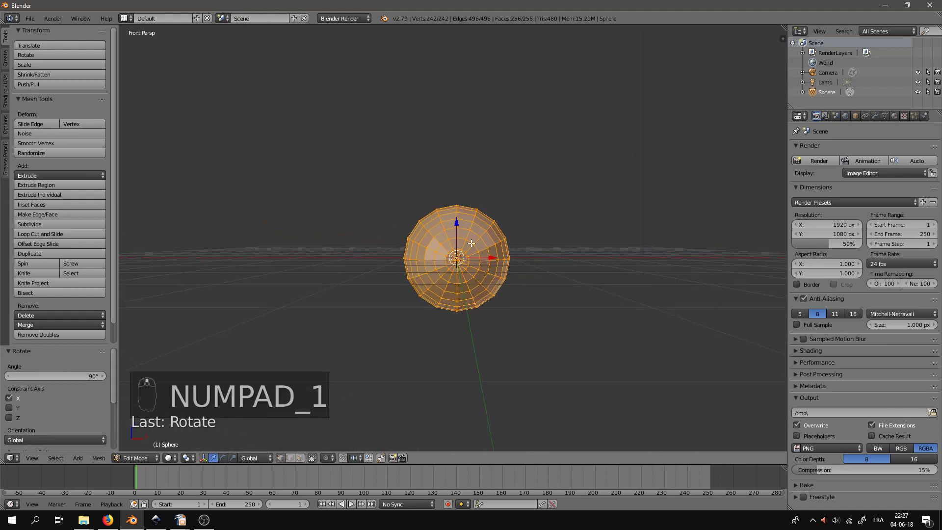
middle_drag(556, 316, 512, 286)
key(Tab)
Rename the sphere object as oeil-iris.
key(n)
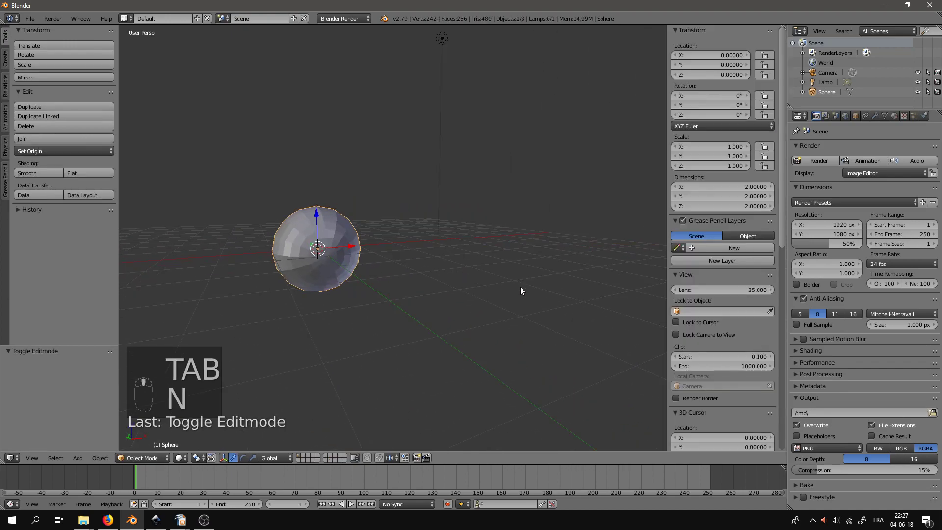
scroll(440, 249, up, 3)
middle_drag(404, 270, 424, 229)
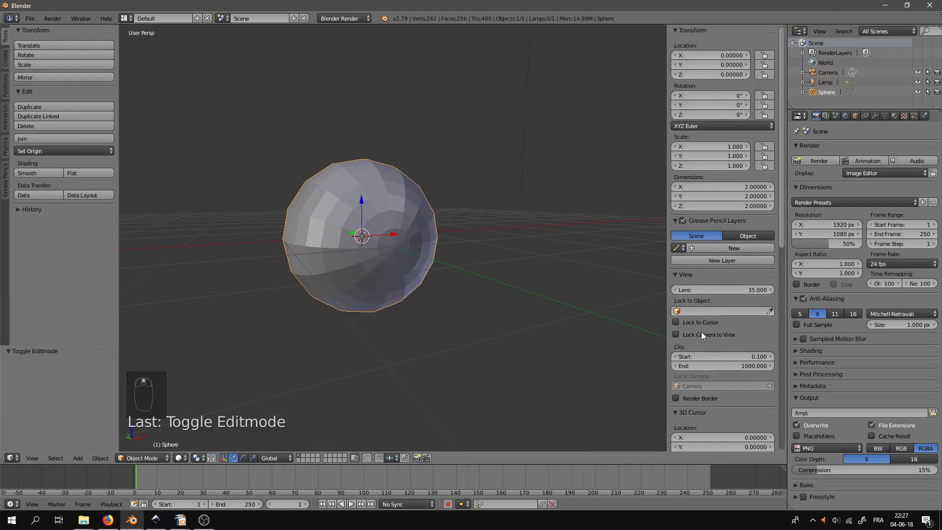
scroll(676, 300, down, 3)
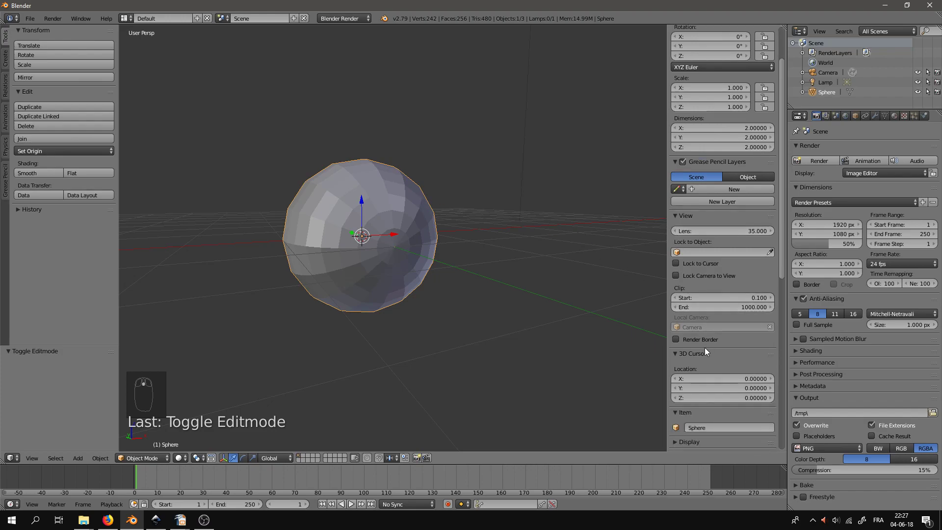
scroll(705, 348, down, 3)
click(711, 372)
text(oeil-)
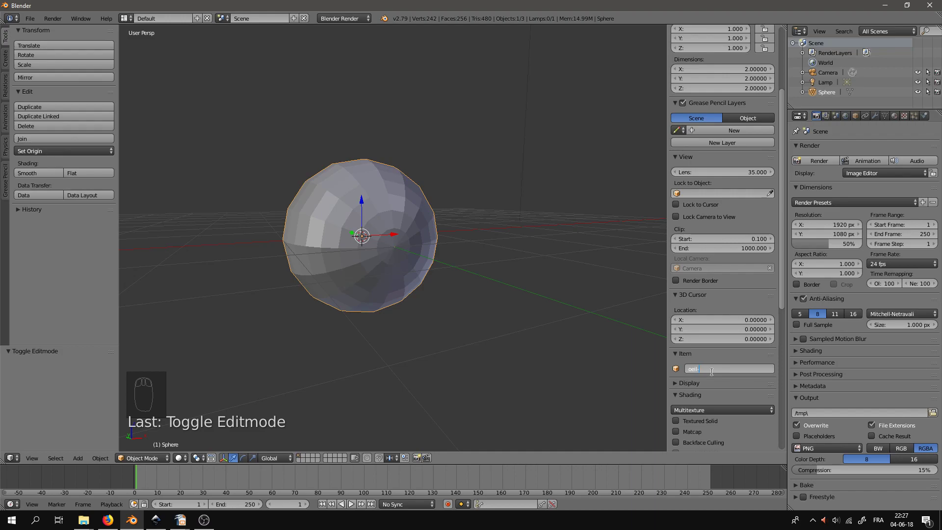
text(iris)
key(Return)
Duplicate the oeil-iris sphere in place and rename the copy as oeil-surface.
key(shift+d)
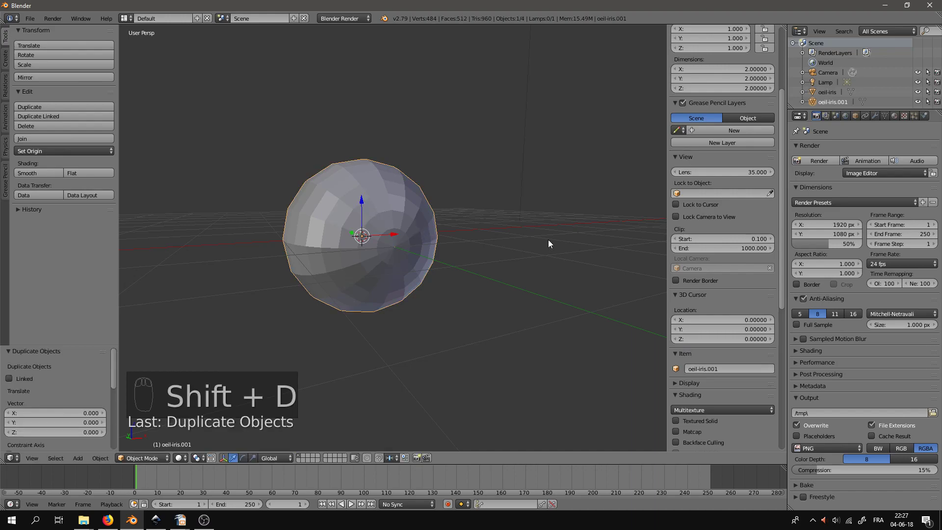
click(708, 368)
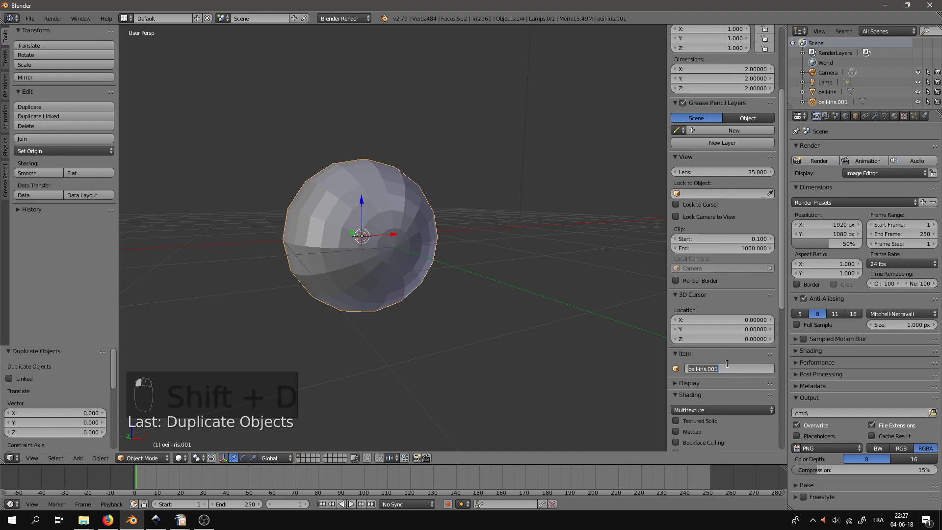
text(oeil-s)
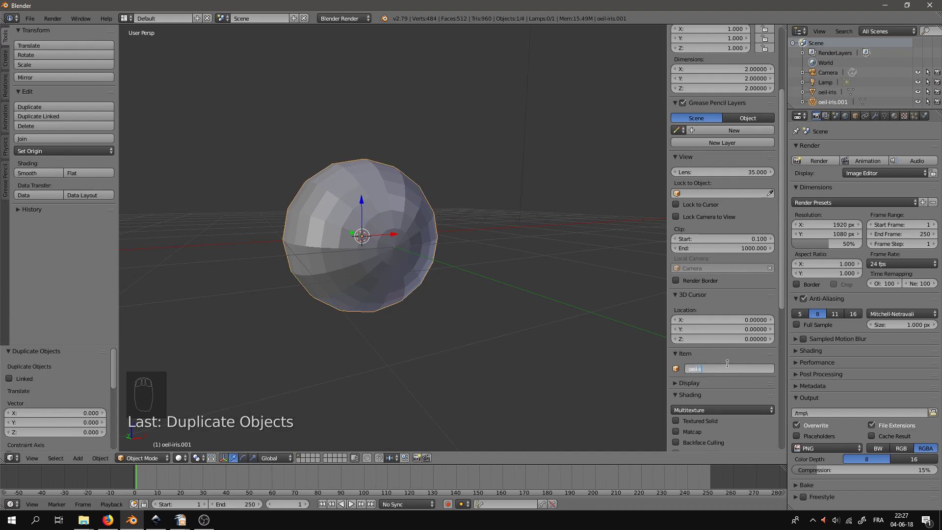
text(urface)
key(Return)
Scale the whole oeil-surface mesh by 1.02 in Edit Mode and return to Object Mode.
key(Tab)
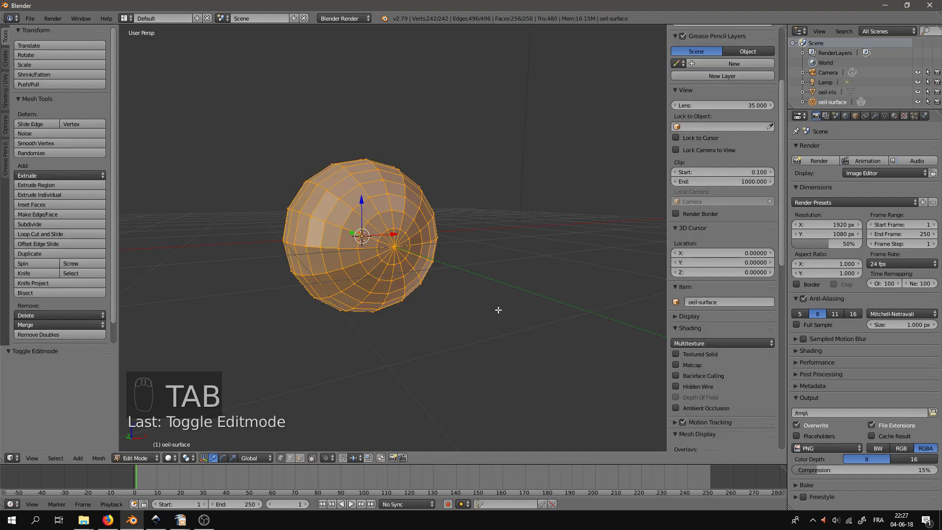
key(s)
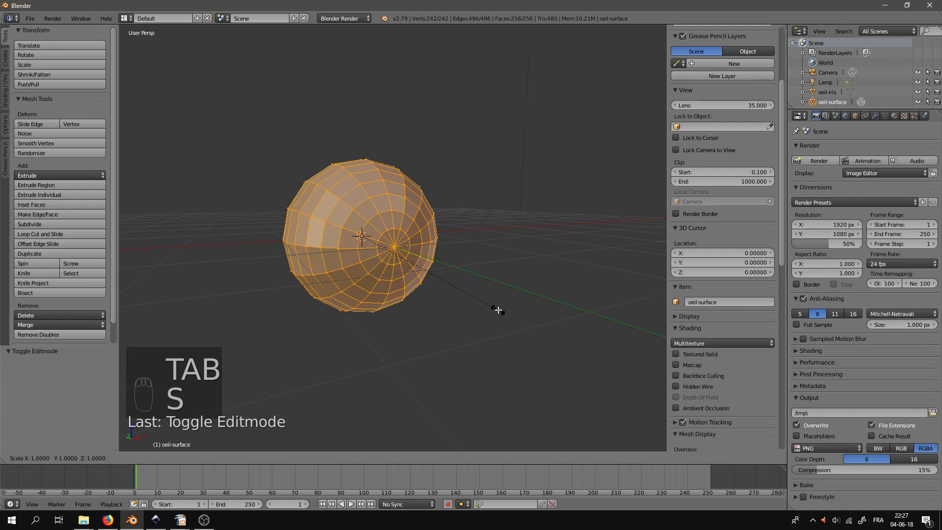
click(498, 310)
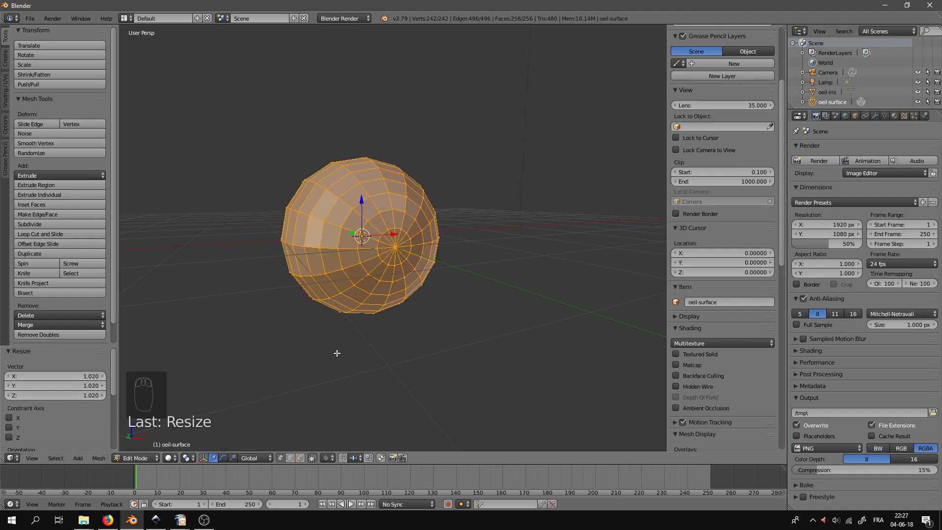
key(Tab)
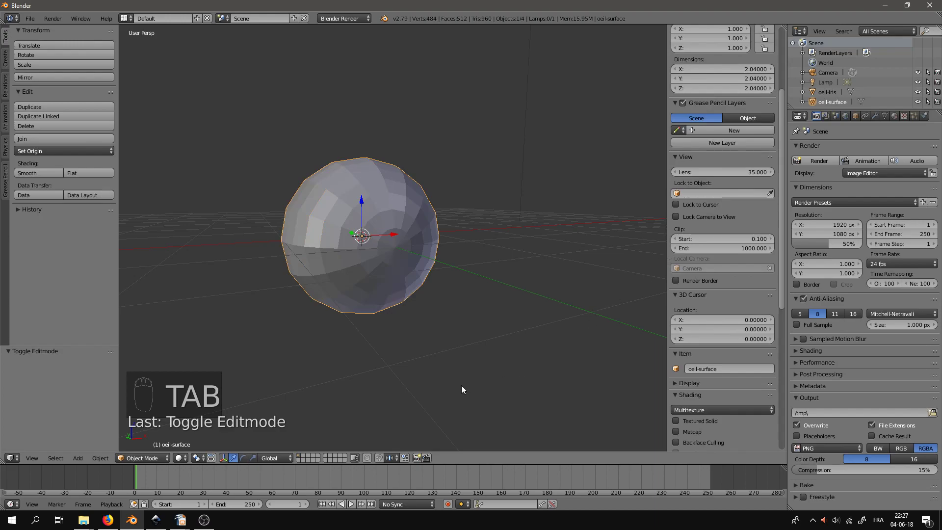
Move the oeil-surface sphere to the second layer, keeping the first layer displayed.
key(m)
click(552, 387)
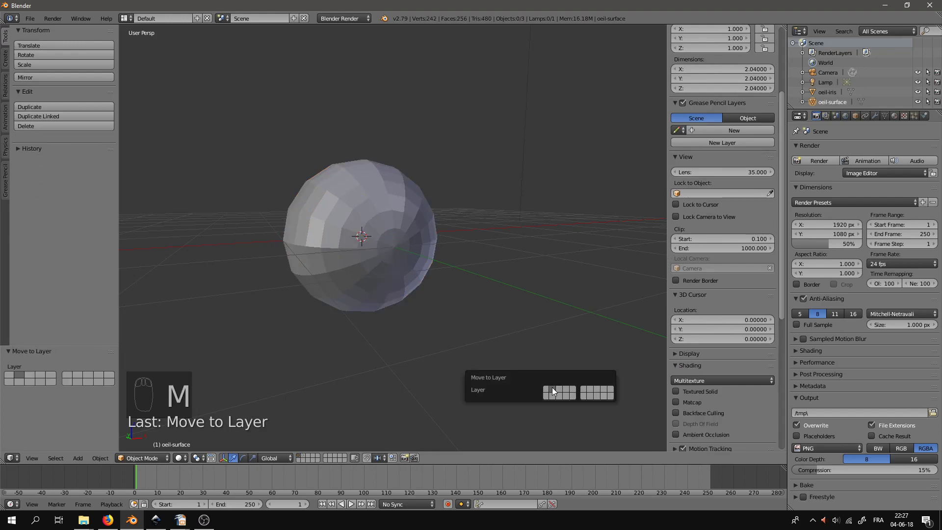
click(297, 455)
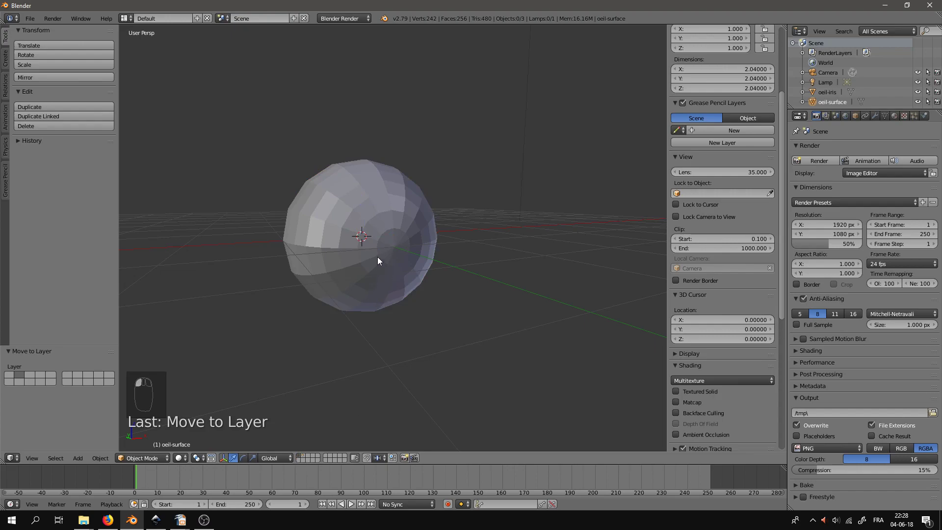
Delete the front pole vertex and its surrounding ring of vertices from the oeil-iris mesh in Edit Mode.
right_click(405, 262)
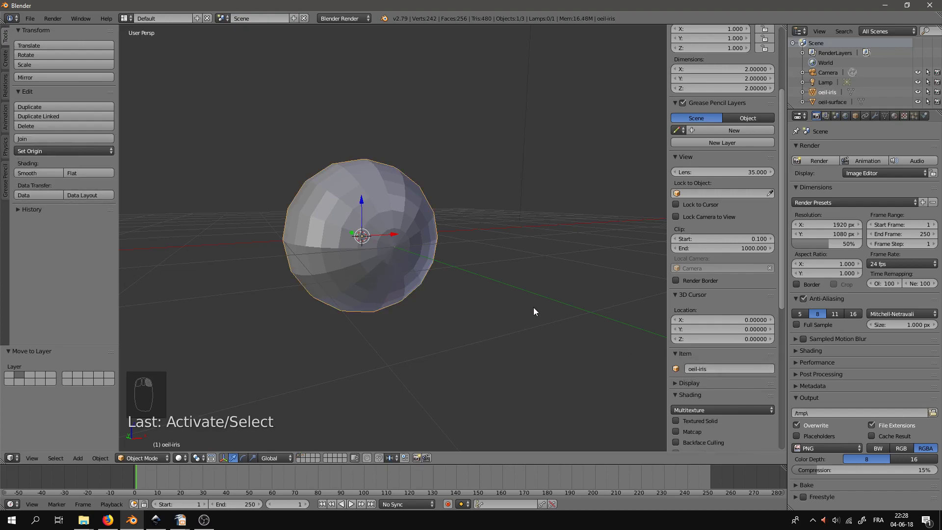
scroll(533, 307, up, 3)
key(Tab)
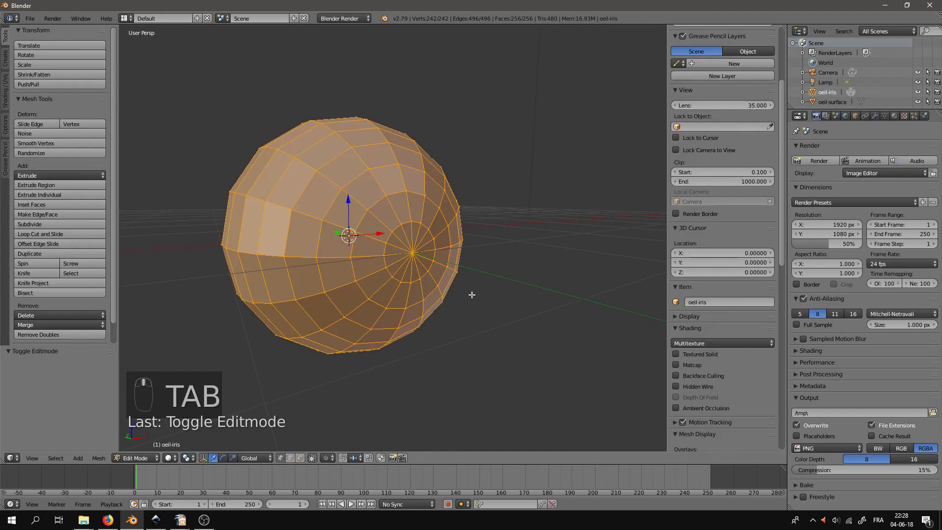
right_click(417, 251)
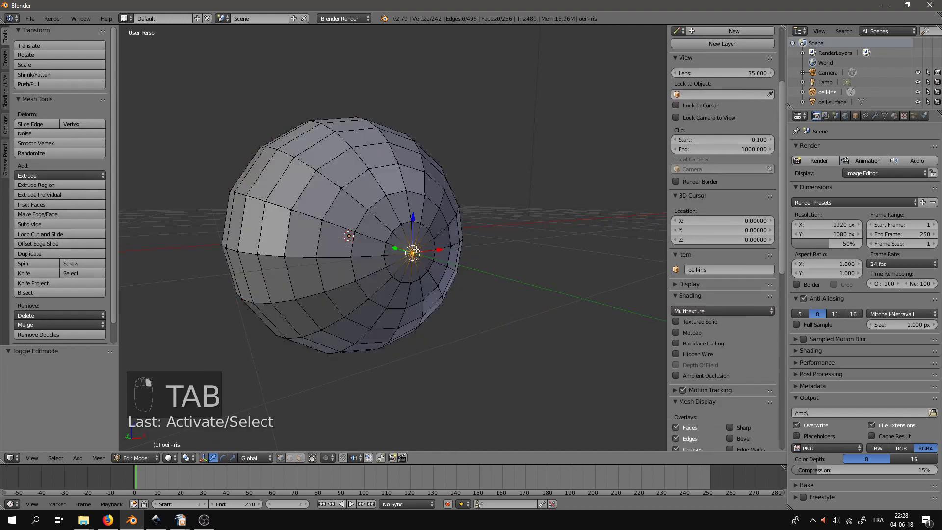
alt+shift+right_click(390, 239)
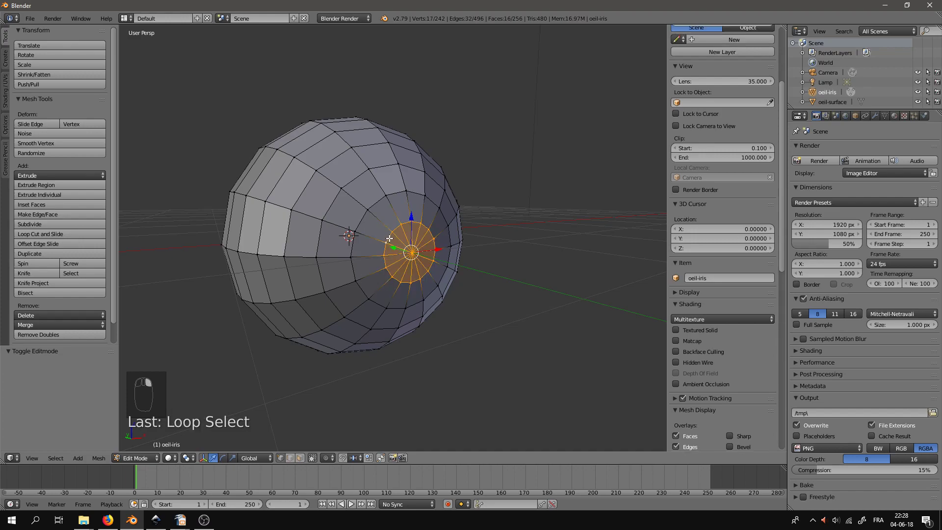
key(x)
click(422, 236)
middle_drag(467, 267, 400, 202)
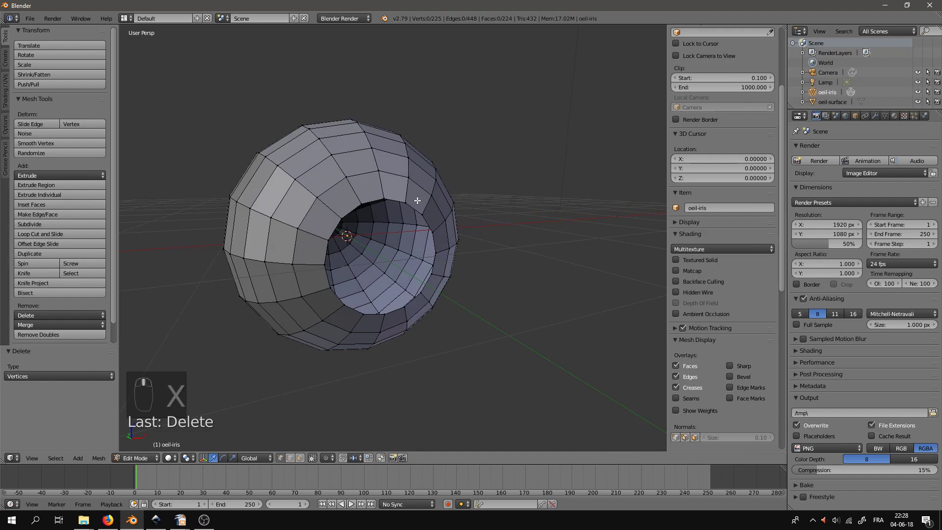
Extrude the opening's edge loop in place, scale it to about 0.492, and move it about 0.173 along Y into the sphere.
alt+right_click(349, 213)
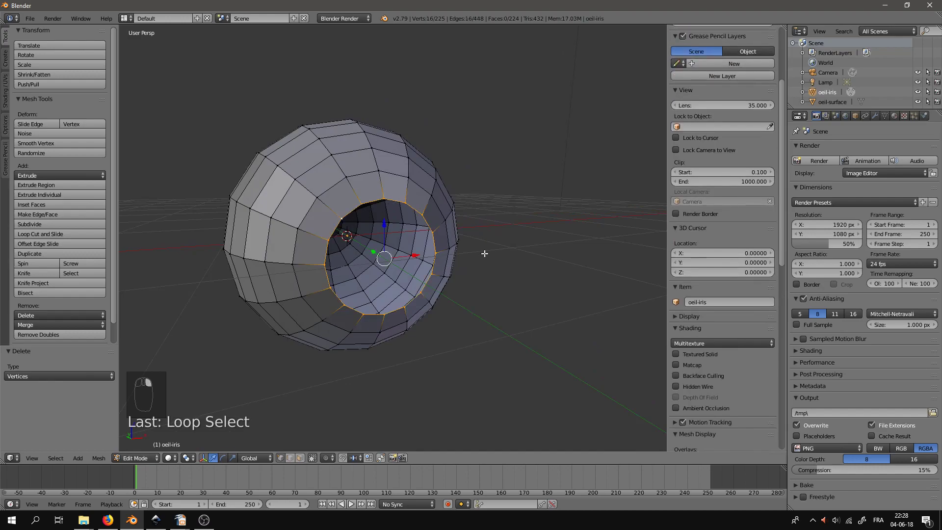
key(e)
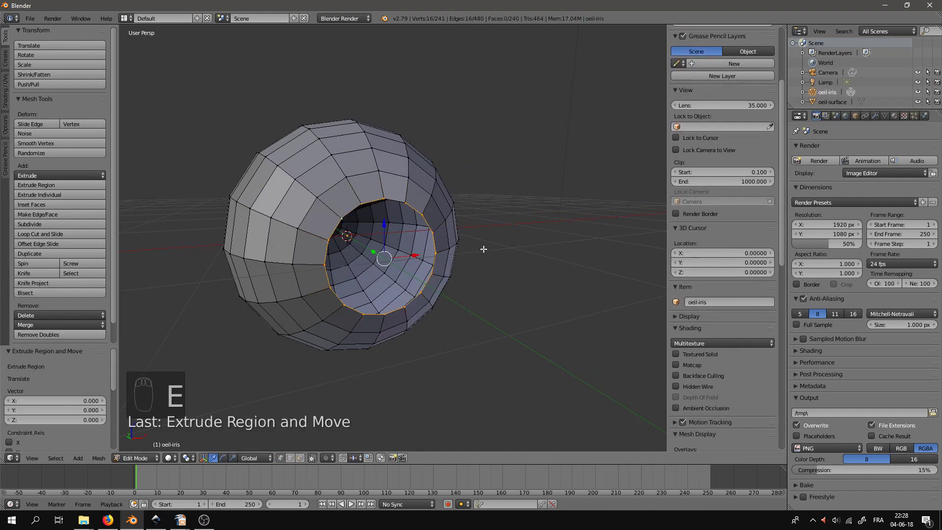
middle_drag(478, 285, 466, 294)
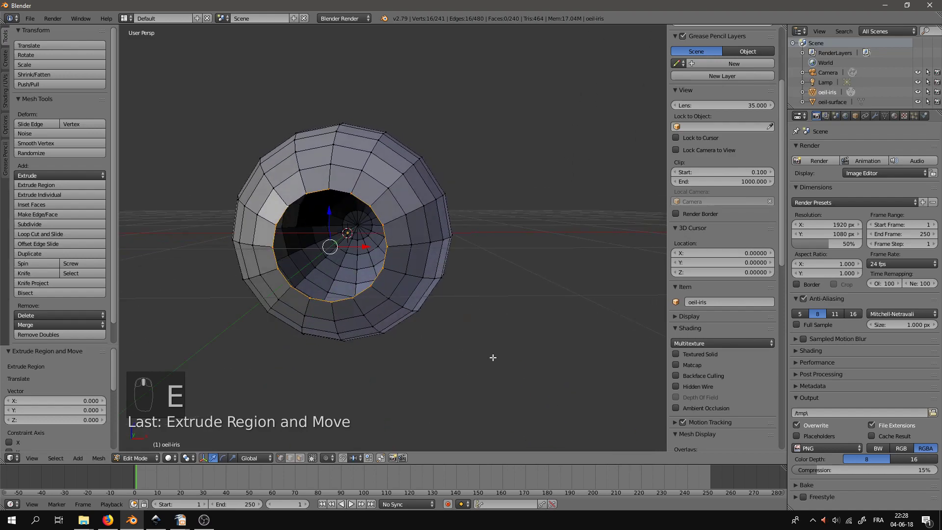
key(KP_1)
key(KP_5)
key(s)
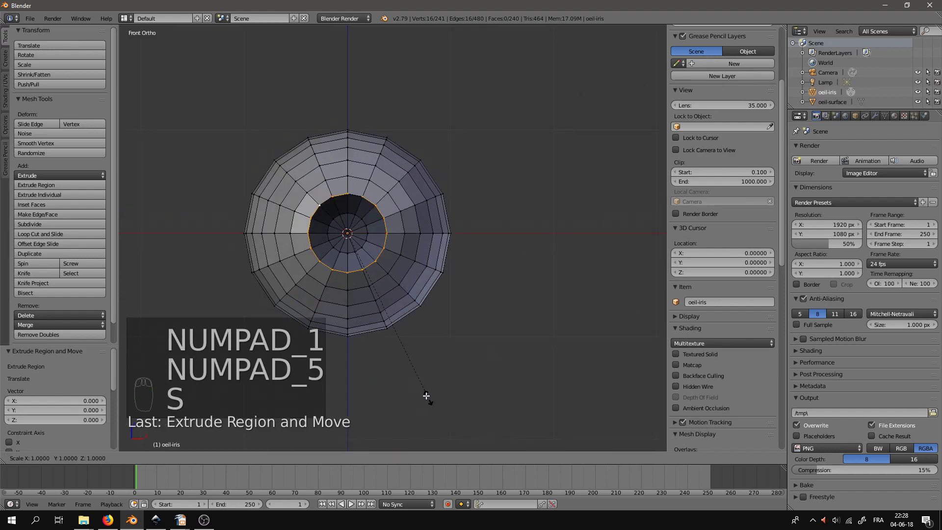
click(371, 320)
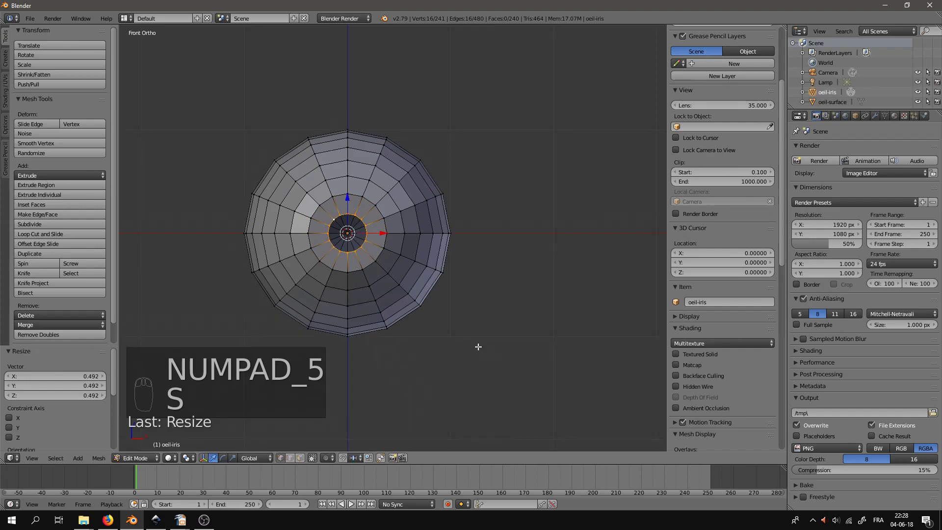
middle_drag(476, 345, 572, 399)
drag(418, 267, 406, 262)
Fill a horizontal quad face across the middle of the inner opening, joining two opposite pairs of ring vertices.
scroll(494, 319, up, 4)
middle_drag(533, 309, 638, 298)
scroll(458, 299, up, 1)
key(KP_1)
scroll(516, 289, up, 2)
right_click(290, 225)
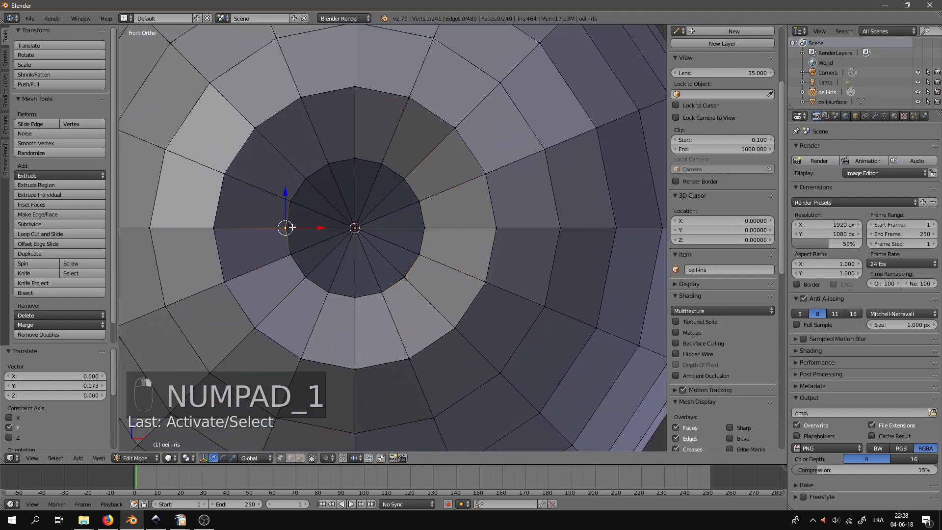
middle_drag(443, 235, 439, 244)
shift+right_click(408, 268)
shift+right_click(269, 237)
shift+right_click(397, 238)
key(f)
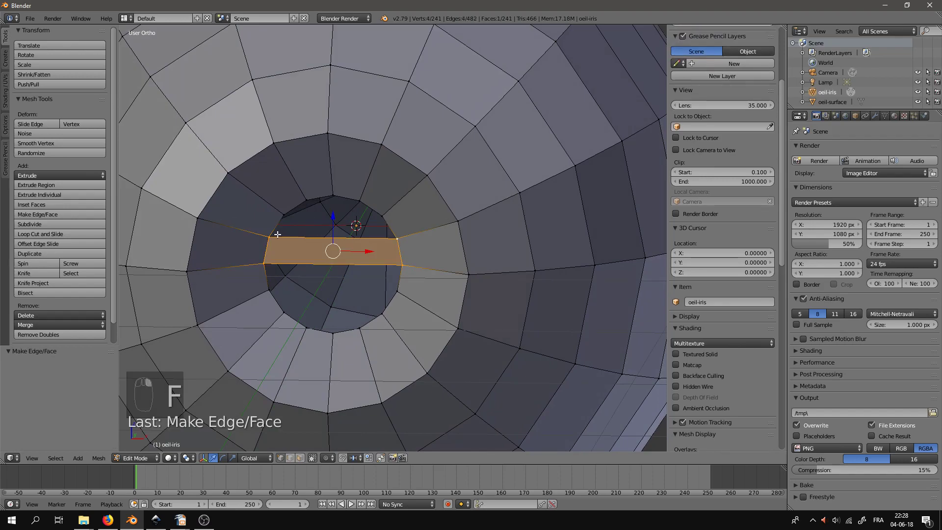
Fill a second horizontal quad directly below the first one across the inner opening.
right_click(264, 265)
shift+right_click(274, 289)
shift+right_click(410, 295)
shift+right_click(411, 272)
key(f)
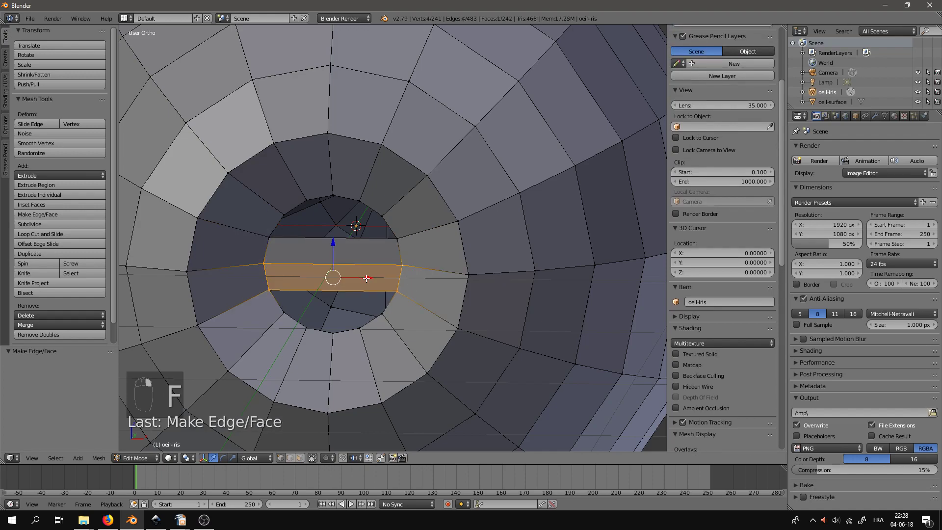
Add three evenly spaced vertical loop cuts through both quads spanning the inner opening.
key(a)
key(ctrl+r)
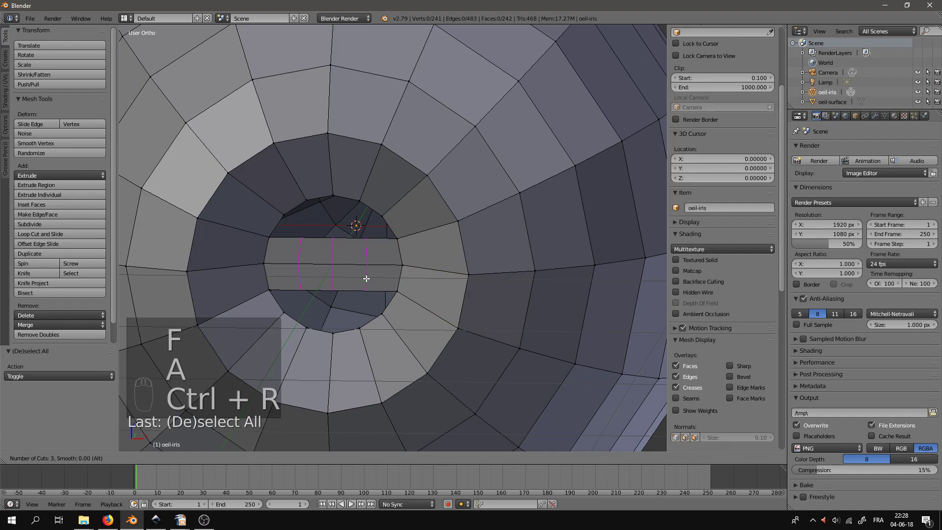
click(366, 278)
click(366, 278)
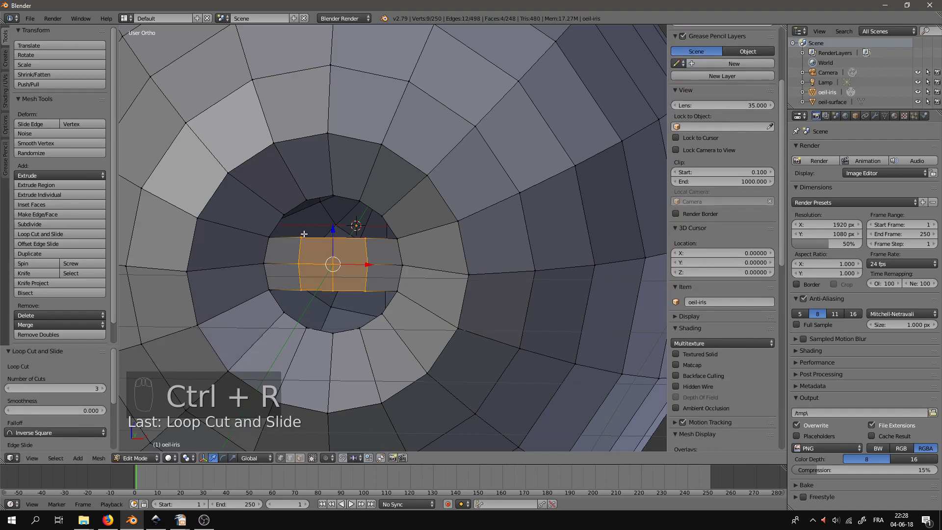
Fill the two upper-left gaps between the inner ring and the central strip with quad faces.
right_click(269, 237)
shift+right_click(285, 215)
shift+right_click(305, 200)
shift+right_click(308, 230)
key(f)
right_click(308, 232)
shift+right_click(309, 201)
shift+right_click(334, 194)
shift+right_click(331, 237)
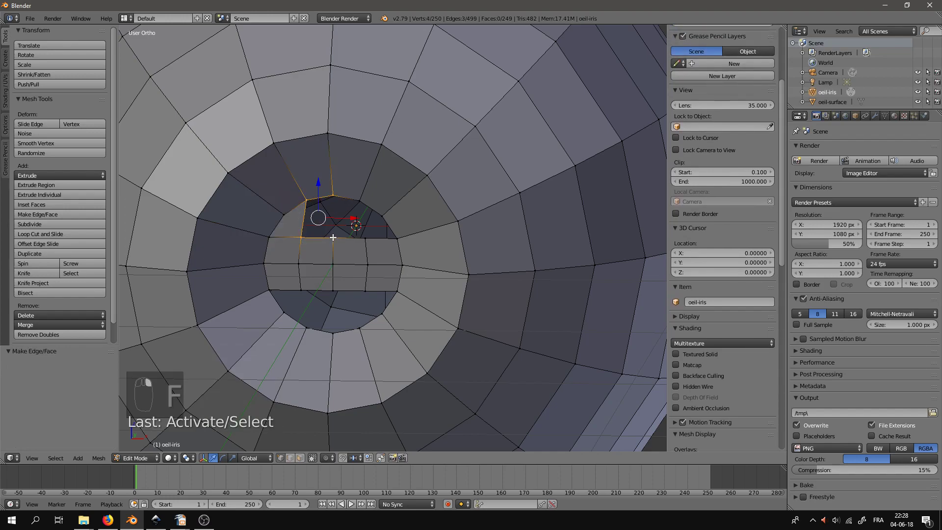
key(f)
Fill the two upper-right gaps between the inner ring and the central strip with quad faces.
right_click(332, 237)
shift+right_click(333, 198)
shift+right_click(359, 202)
shift+right_click(365, 236)
key(f)
right_click(360, 201)
shift+right_click(366, 237)
shift+right_click(384, 217)
shift+right_click(401, 236)
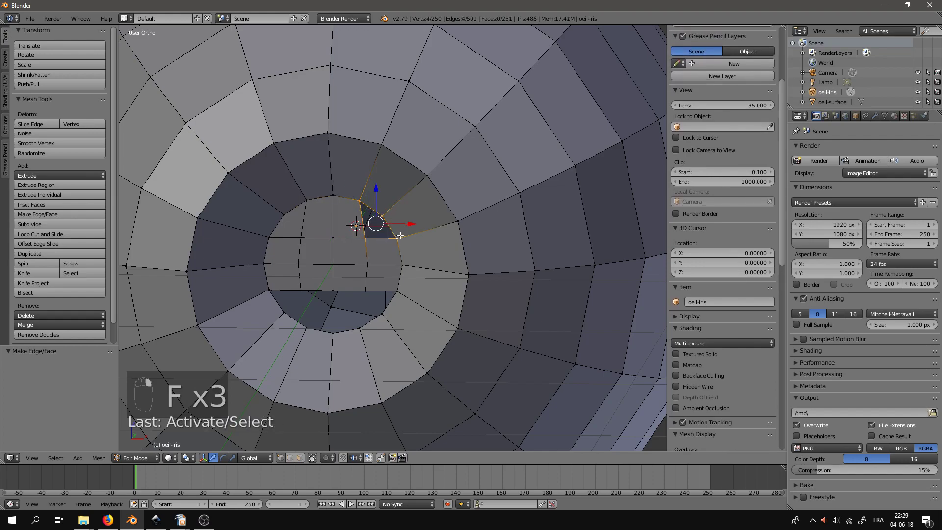
key(f)
Fill the two lower-left gaps between the inner ring and the central strip with quad faces.
right_click(271, 288)
shift+right_click(284, 311)
shift+right_click(305, 286)
shift+right_click(306, 324)
key(f)
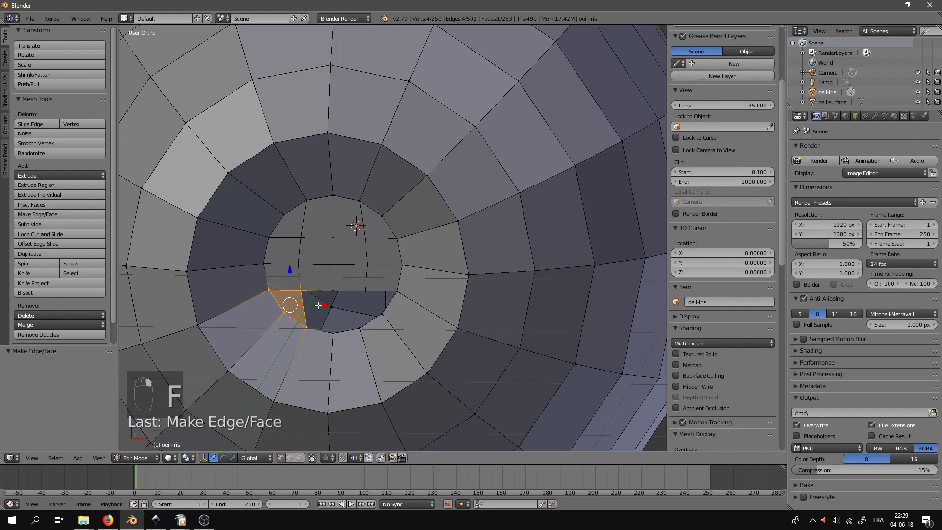
right_click(302, 292)
shift+right_click(308, 325)
shift+right_click(331, 326)
shift+right_click(332, 292)
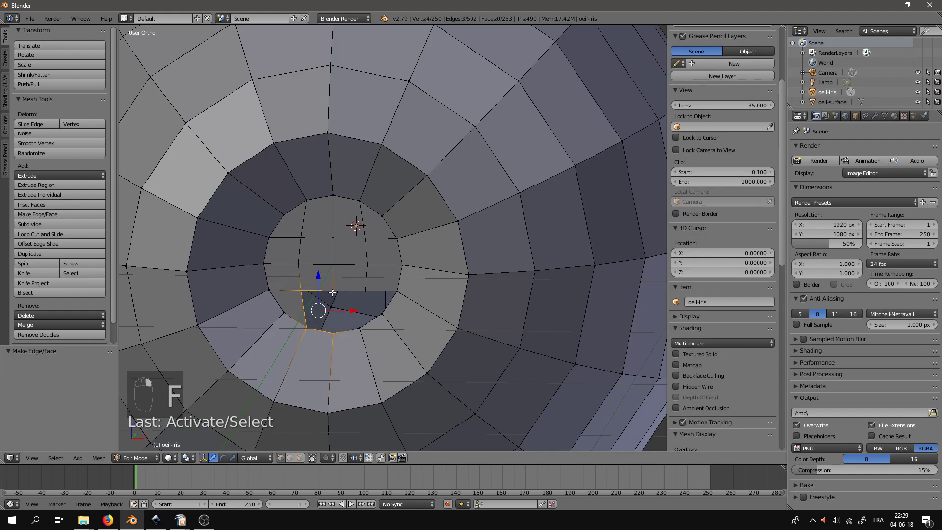
key(f)
Fill the two lower-right gaps between the inner ring and the central strip with quad faces, then deselect everything.
right_click(332, 289)
shift+right_click(328, 323)
shift+right_click(352, 328)
shift+right_click(363, 299)
key(f)
right_click(361, 324)
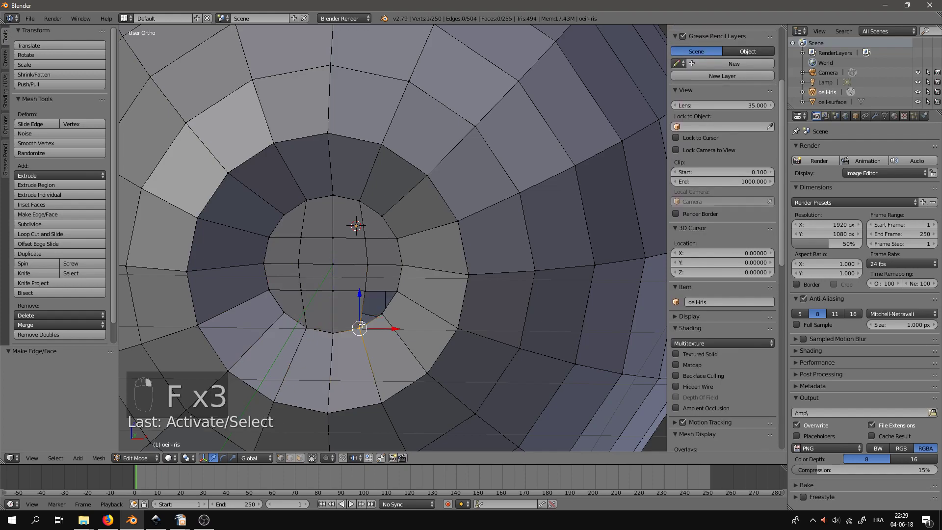
shift+right_click(362, 299)
shift+right_click(392, 291)
shift+right_click(385, 309)
key(f)
key(a)
Add a Subdivision Surface modifier to oeil-iris with View and Render subdivisions both set to 3.
scroll(404, 307, down, 5)
middle_drag(397, 300, 427, 288)
scroll(426, 287, up, 1)
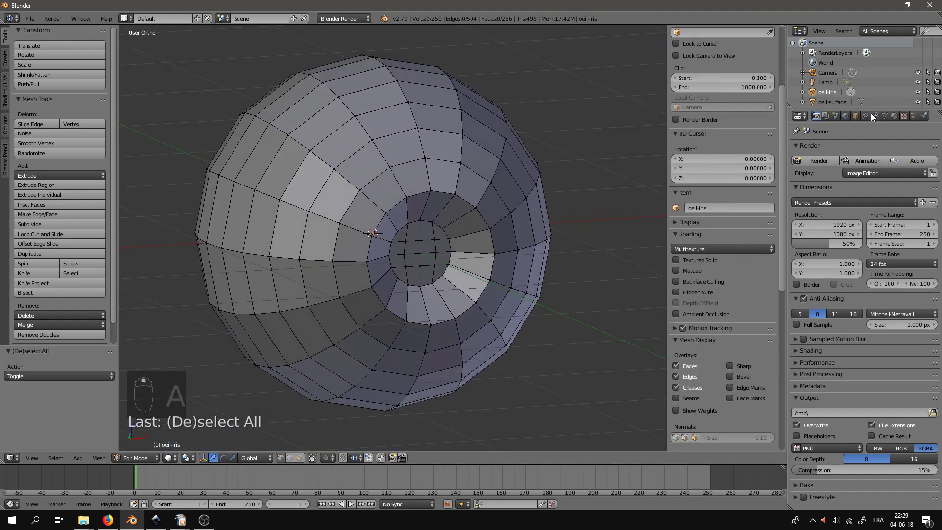
click(873, 115)
click(827, 149)
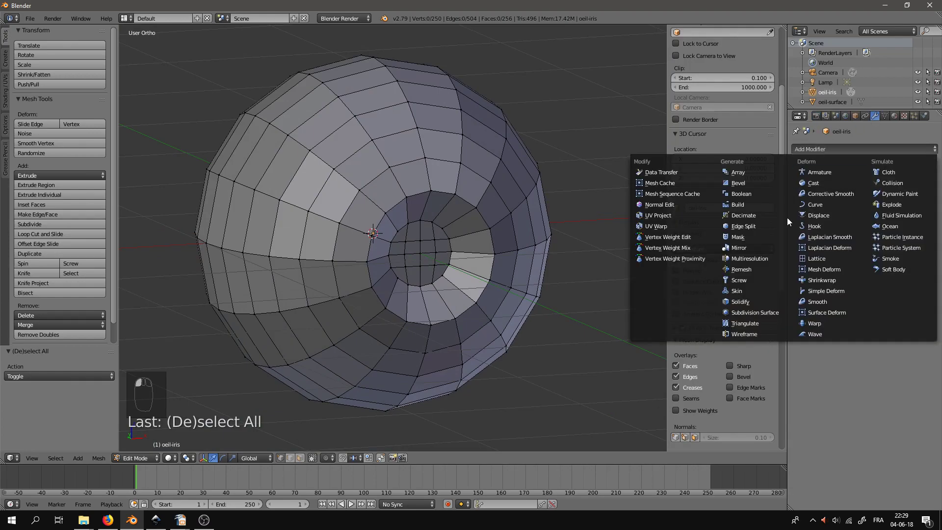
click(761, 311)
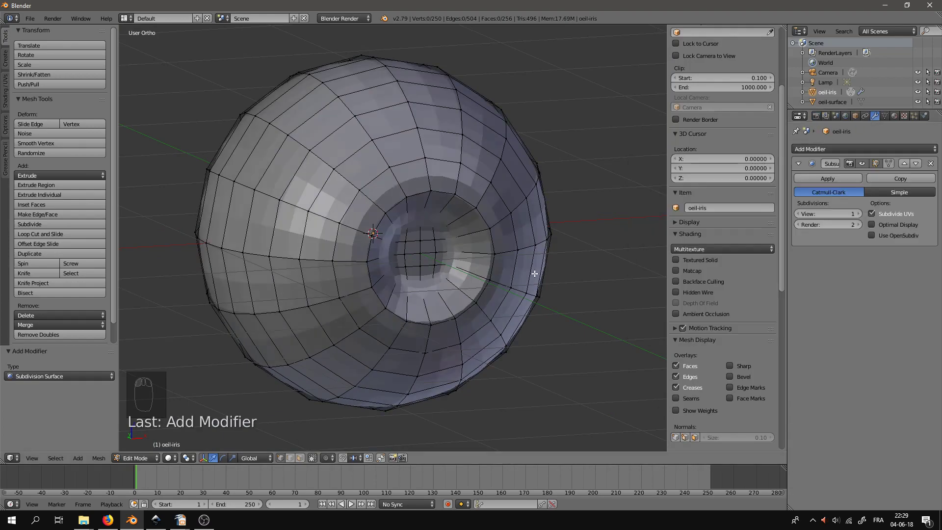
click(857, 215)
click(858, 215)
click(857, 224)
Return to Object Mode and apply smooth shading to oeil-iris.
scroll(454, 282, up, 1)
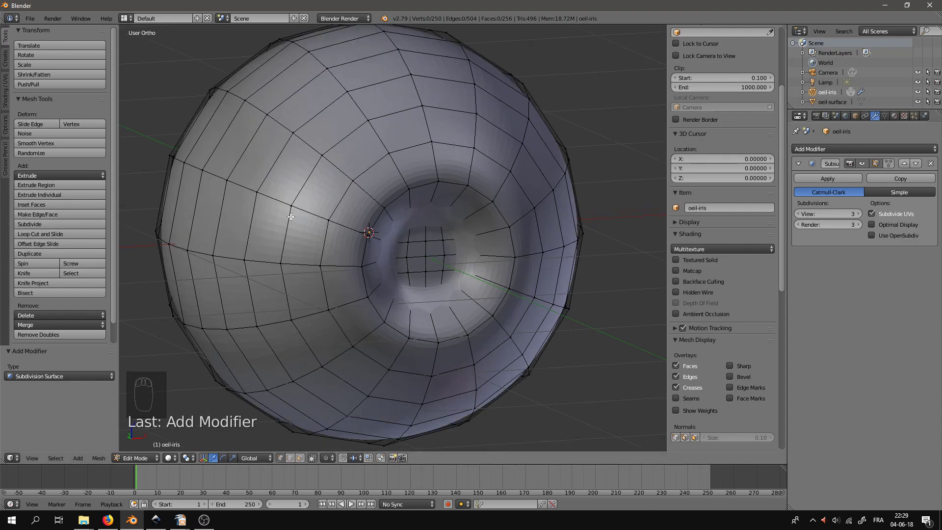
key(Tab)
scroll(288, 212, up, 1)
click(43, 174)
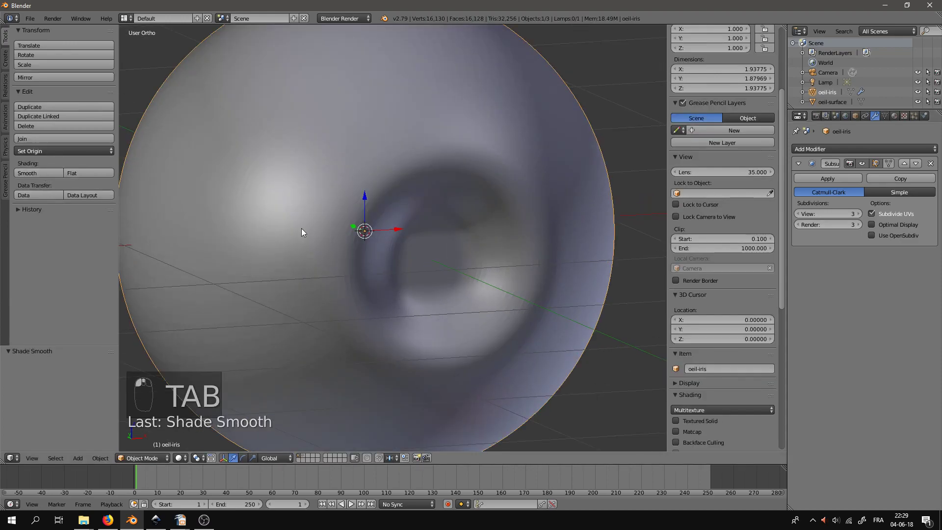
scroll(353, 222, down, 2)
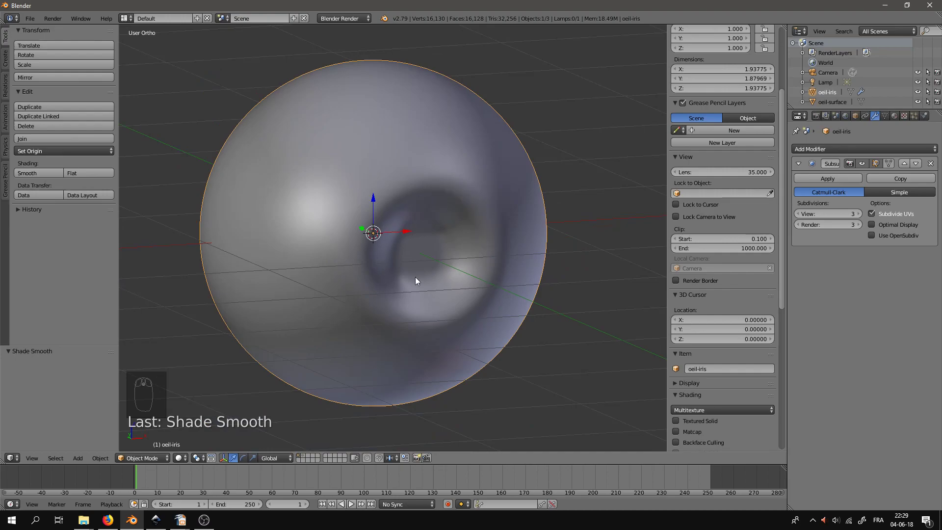
Add a single loop cut on the oeil-iris mesh just outside the iris rim, slid close to the rim to sharpen it.
key(Tab)
scroll(392, 251, up, 2)
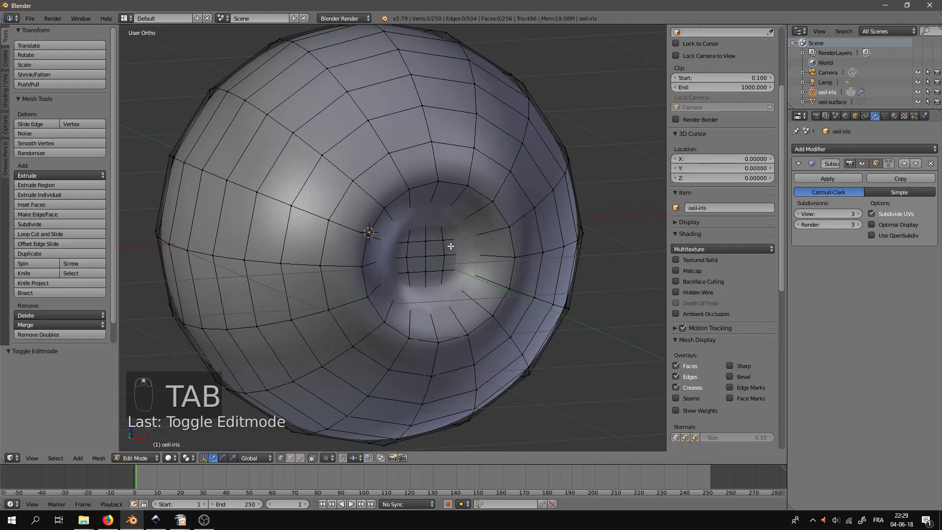
key(ctrl+r)
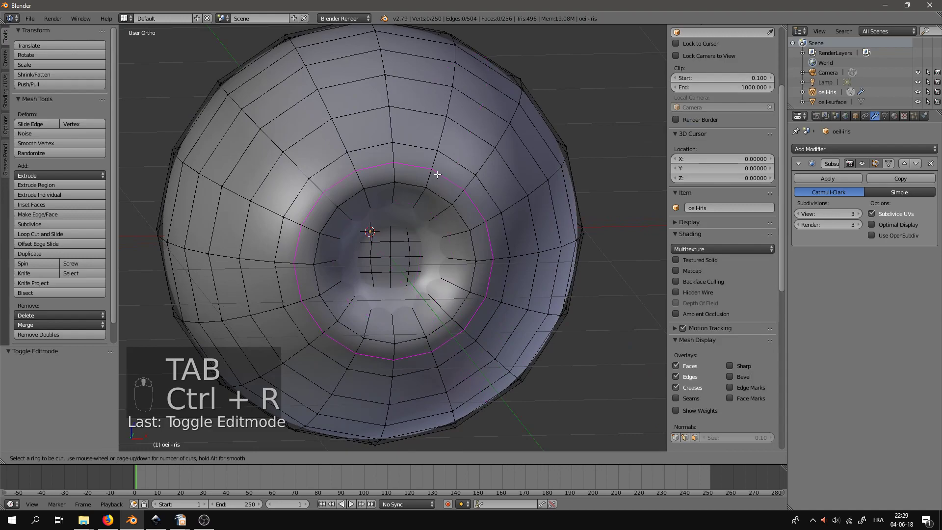
click(435, 184)
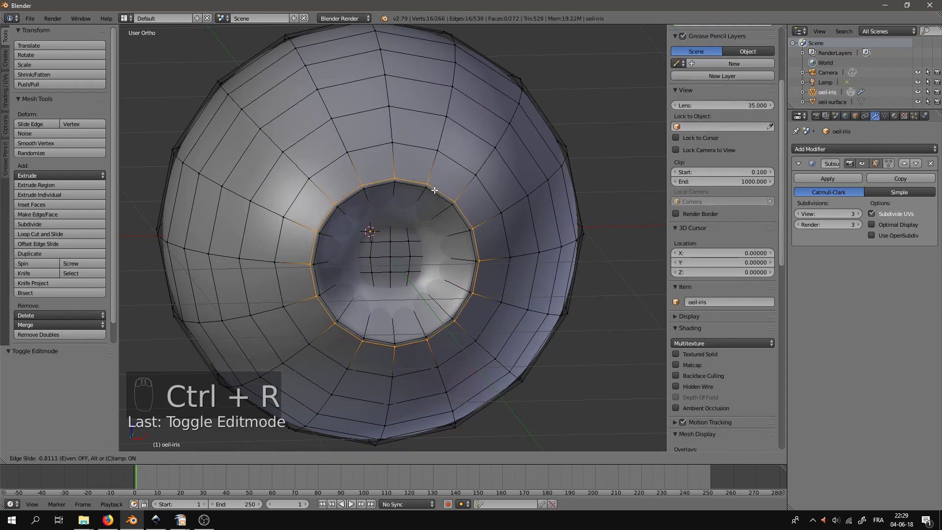
click(434, 191)
key(a)
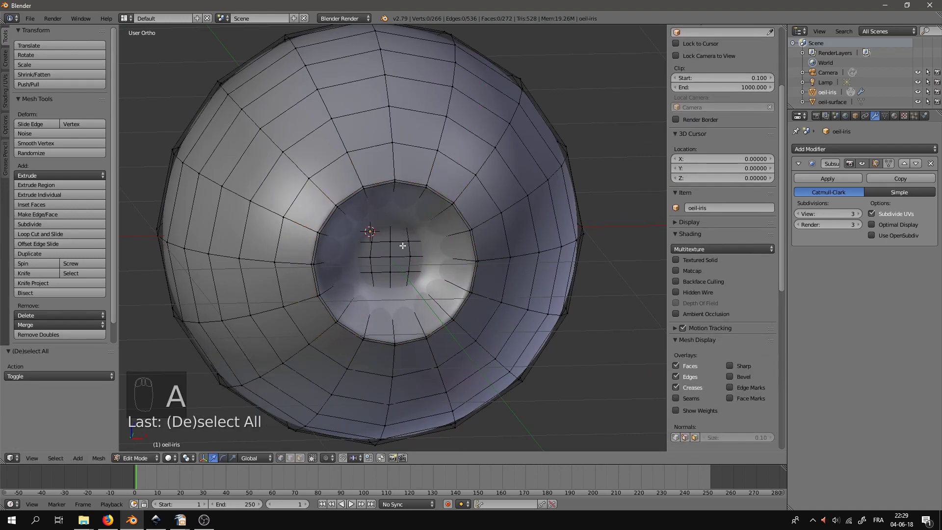
Add a loop cut in the iris ring, slid about 0.95 toward the edge of the pupil, and deselect everything.
key(ctrl+r)
click(410, 216)
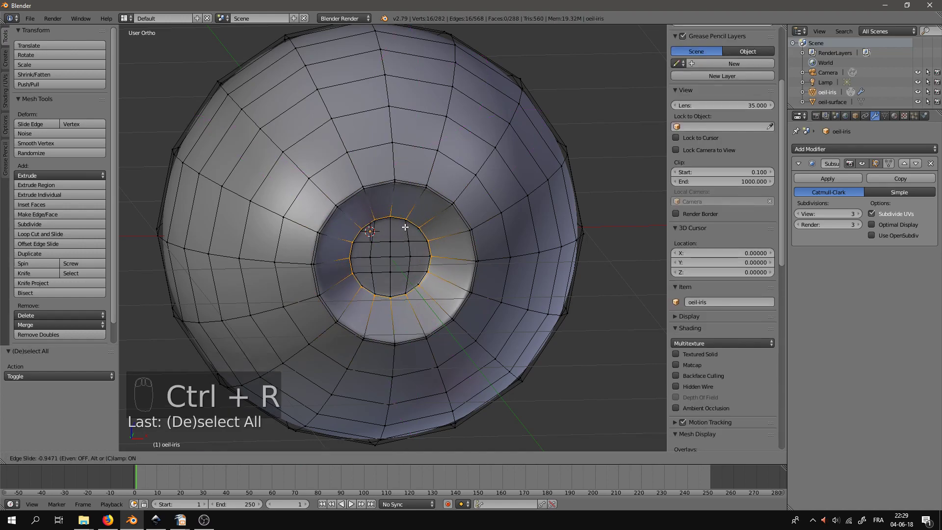
click(405, 227)
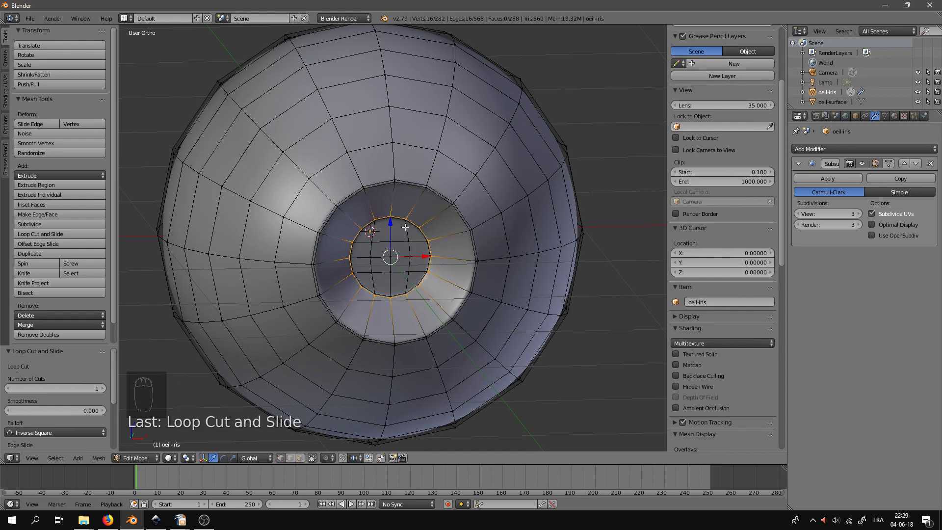
key(a)
Split the 3D view in two, hide the side panels of one half, and turn the other half into a UV/Image Editor.
drag(783, 28, 484, 56)
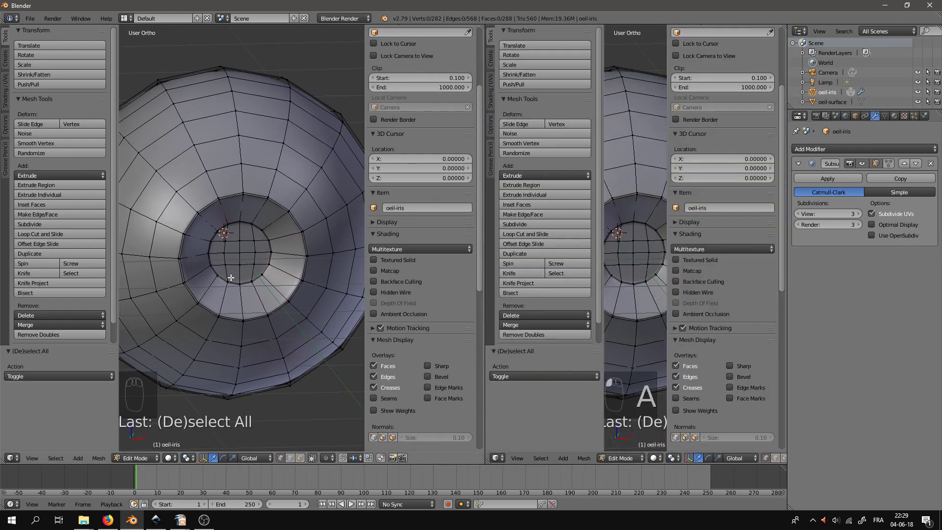
key(n)
key(t)
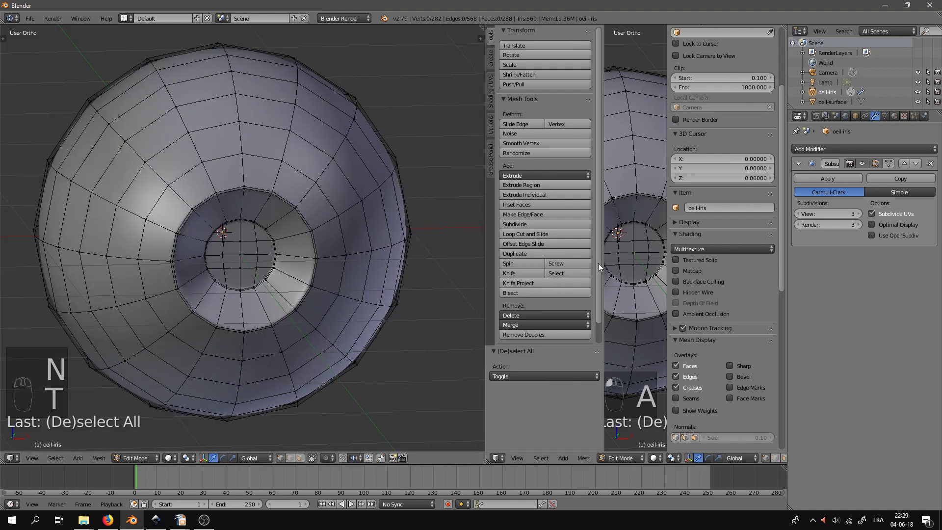
click(499, 455)
click(513, 381)
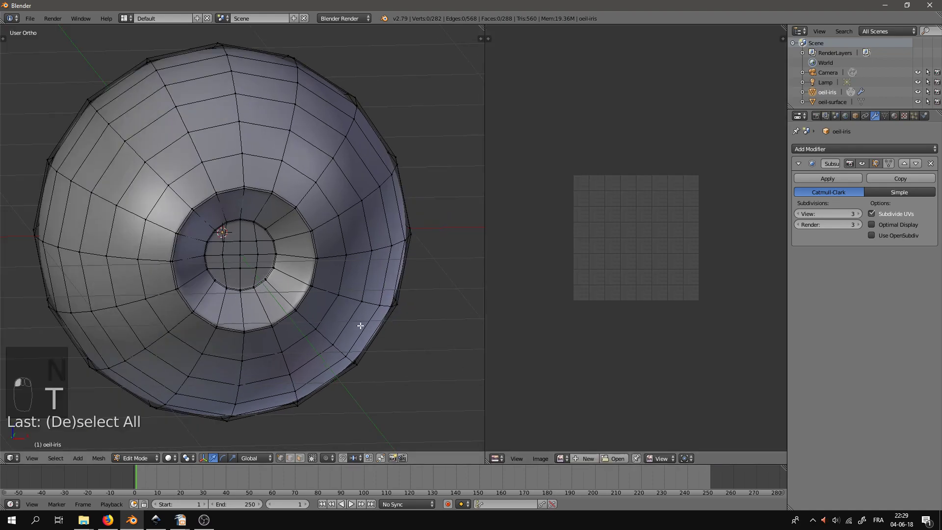
Widen the UV editor area and mark the iris rim edge loop of oeil-iris as a seam.
drag(484, 253, 450, 246)
scroll(314, 279, down, 4)
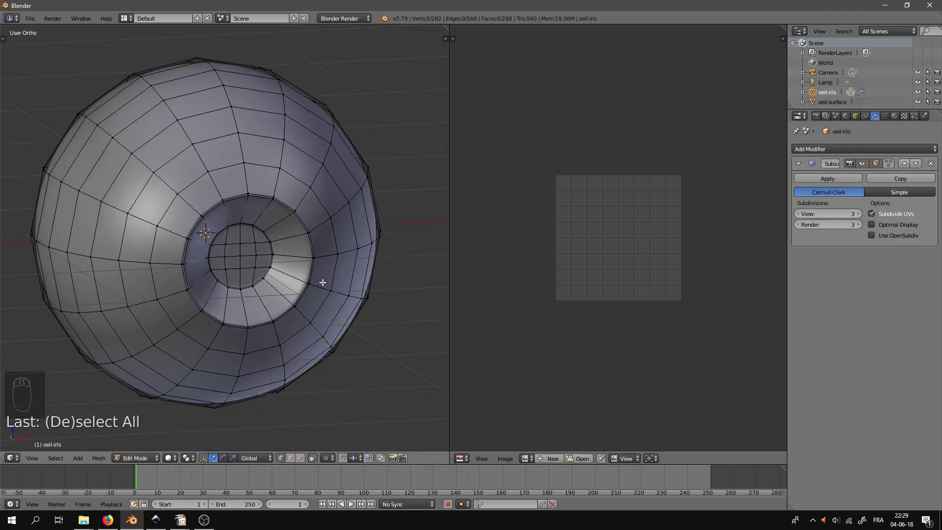
alt+right_click(283, 198)
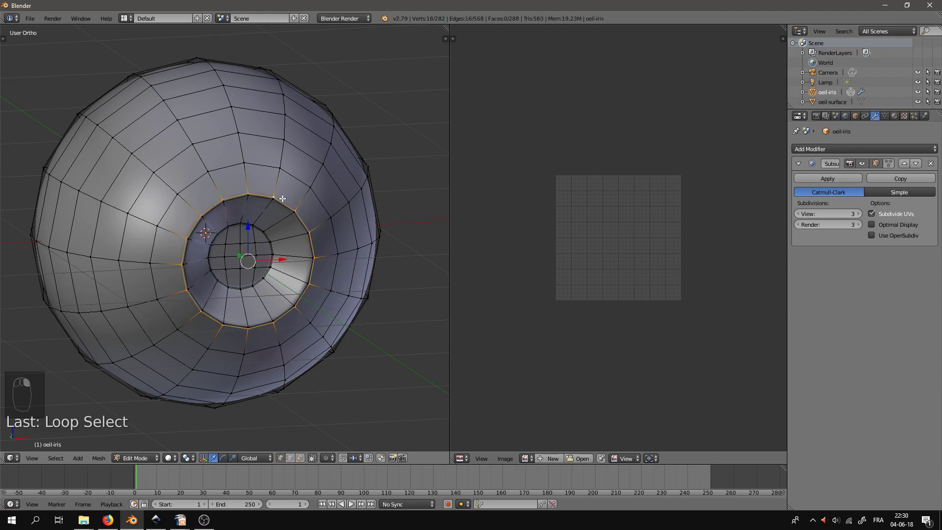
key(ctrl+e)
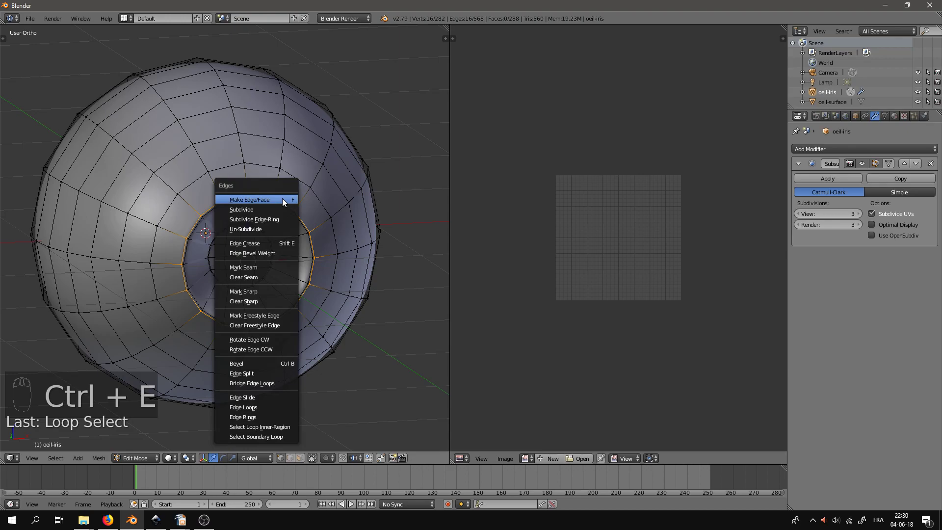
click(256, 266)
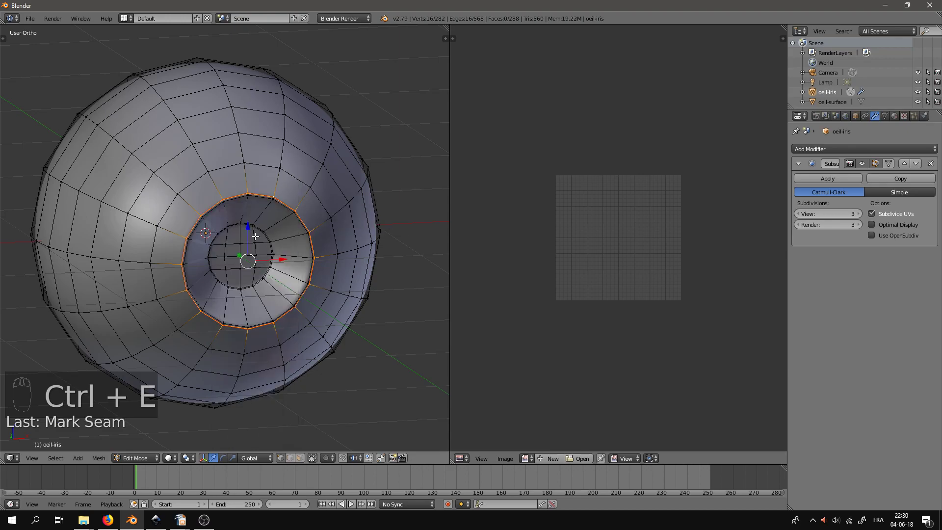
Mark the edge loop around the middle of the eyeball, between its front and back halves, as a seam.
middle_drag(238, 221, 332, 170)
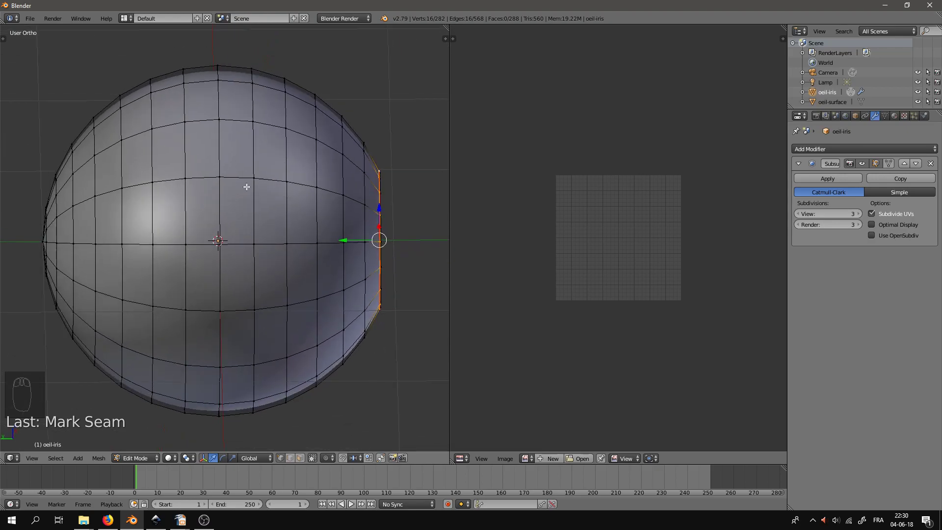
alt+right_click(216, 194)
middle_drag(275, 210, 336, 261)
key(ctrl+e)
click(231, 217)
key(Tab)
key(Tab)
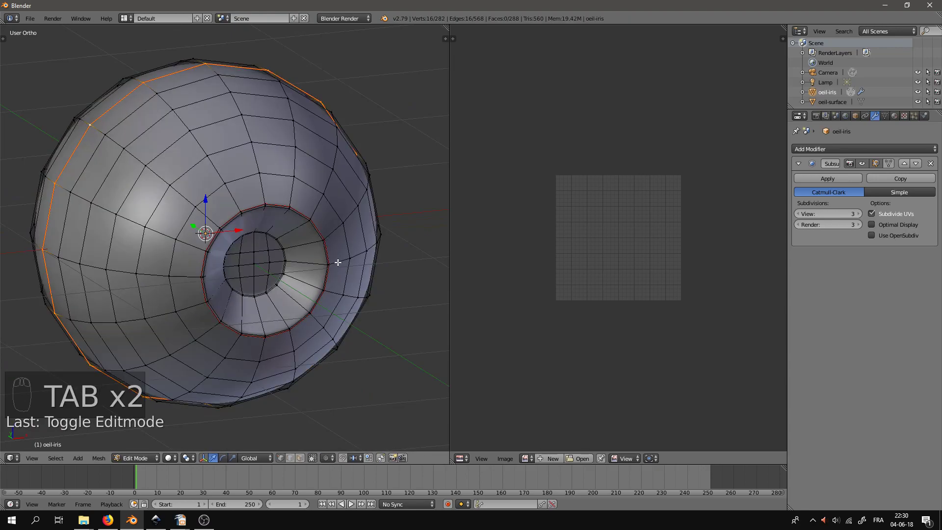
Select the whole oeil-iris mesh and unwrap it along the marked seams.
key(a)
key(a)
key(a)
key(a)
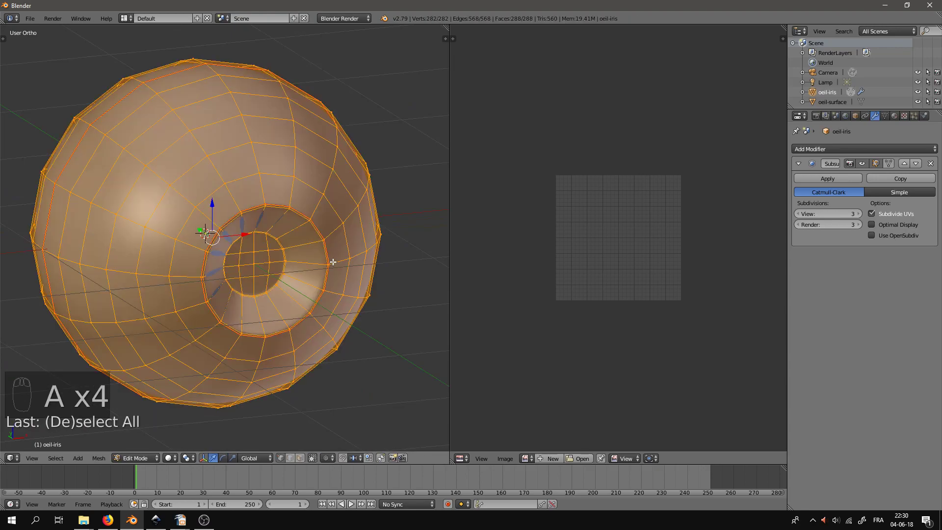
key(u)
click(367, 228)
scroll(642, 268, up, 3)
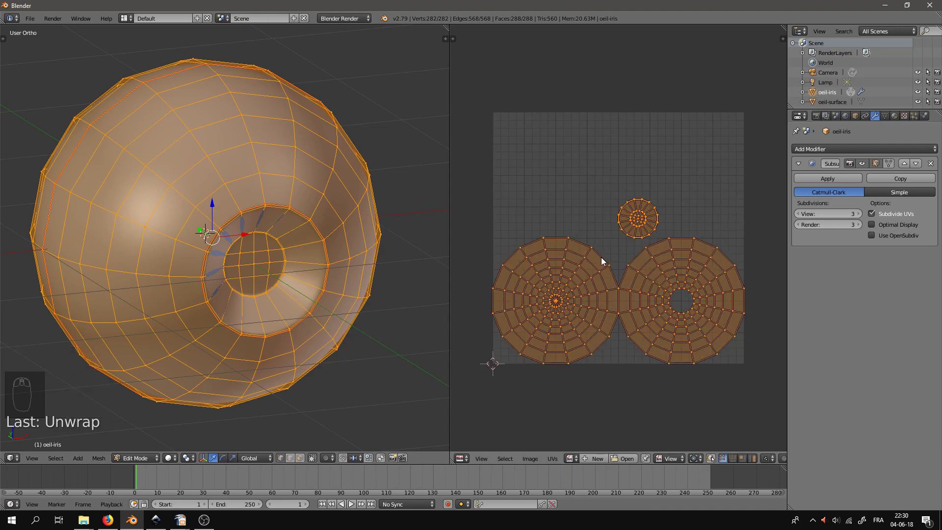
Shrink the UV island of the eyeball's back half and move it into the upper-left corner of the UV square.
right_click(591, 249)
key(l)
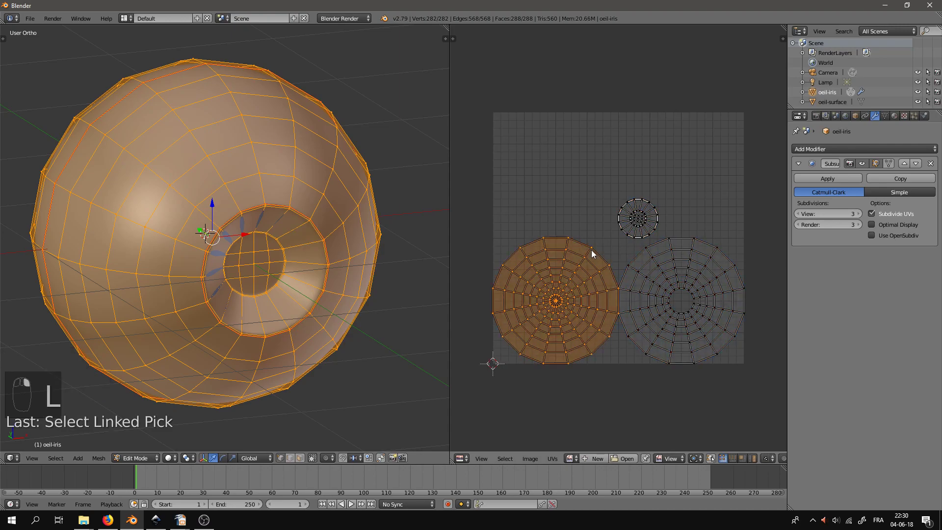
key(g)
click(582, 150)
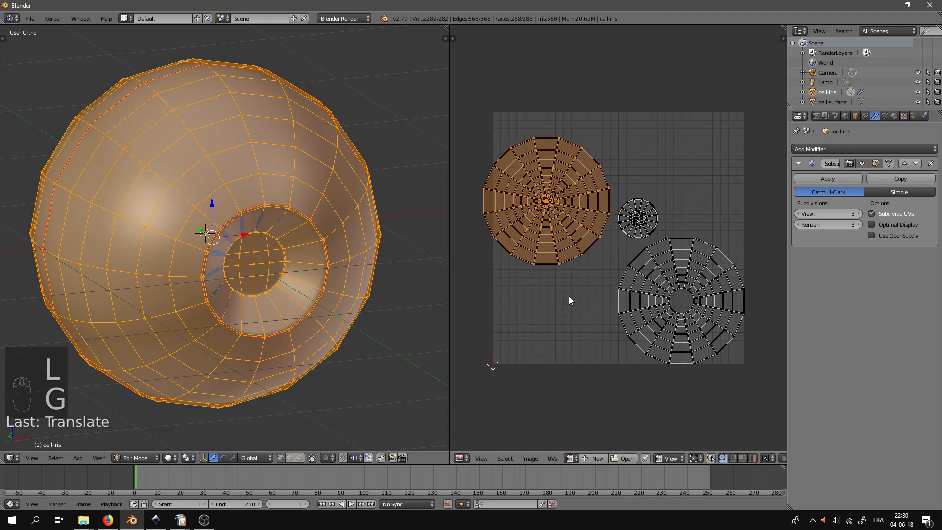
key(s)
click(555, 231)
key(g)
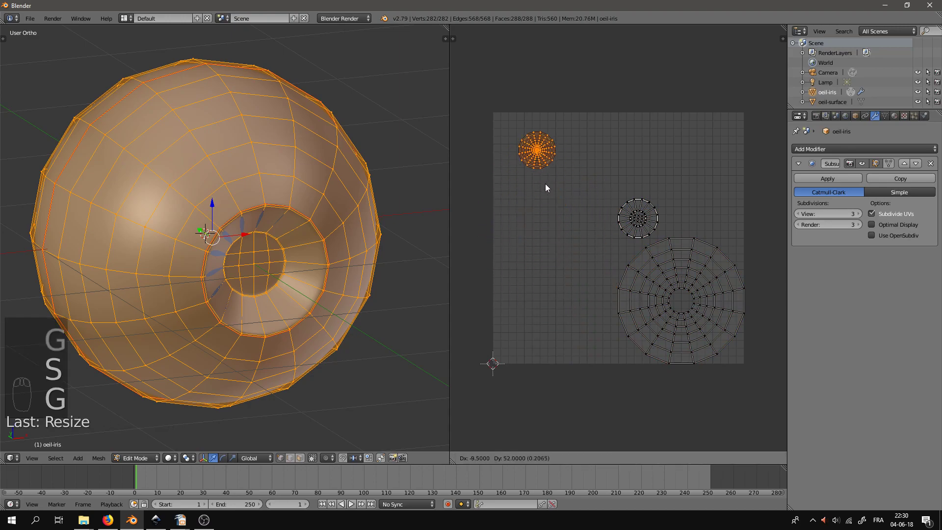
click(528, 177)
Shrink the ring-shaped UV island of the eyeball's front half, move it into the lower-left corner of the UV square, and deselect the mesh.
right_click(692, 242)
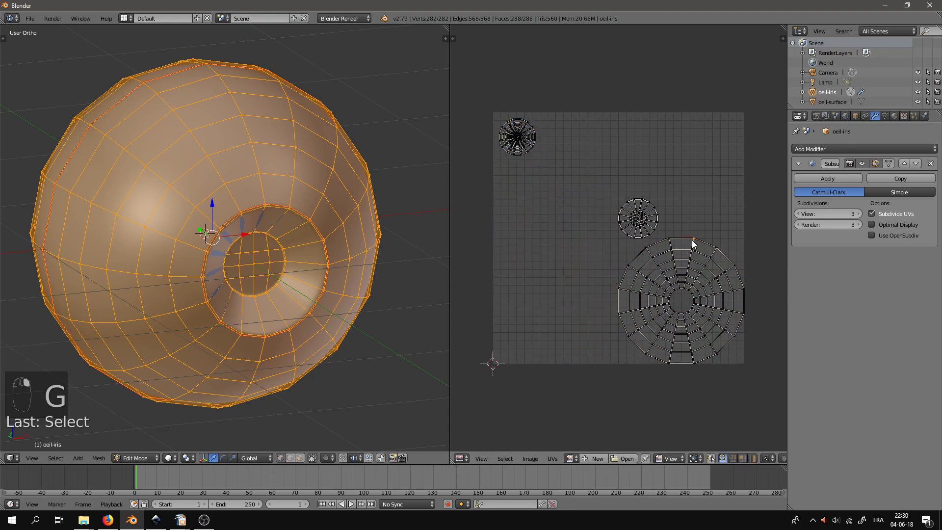
key(l)
key(s)
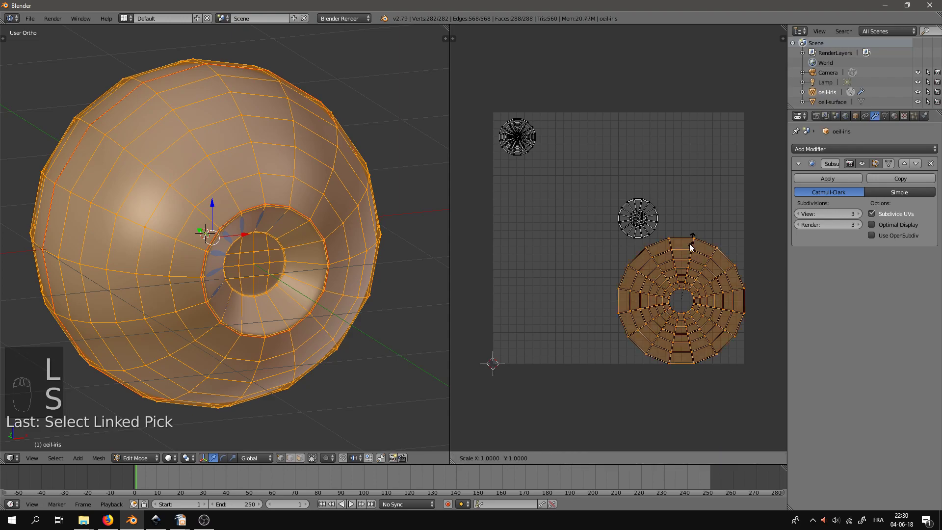
click(686, 292)
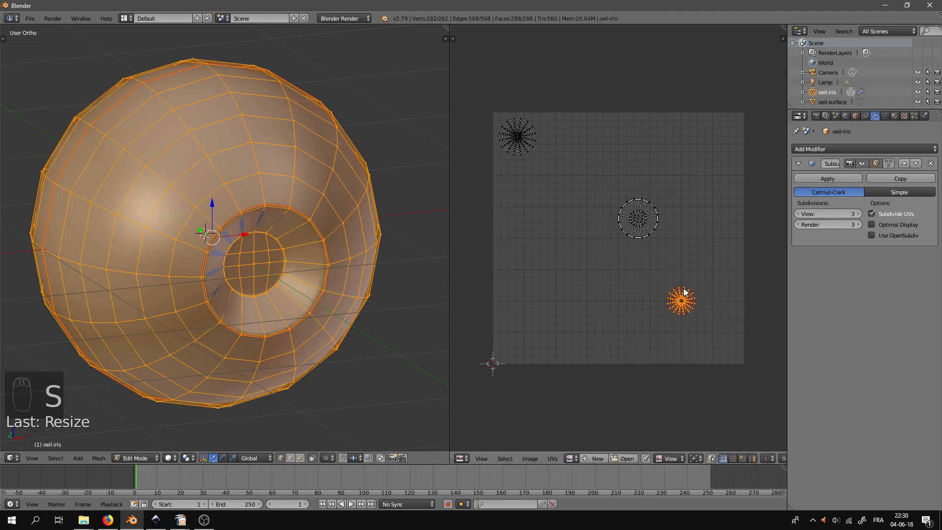
key(g)
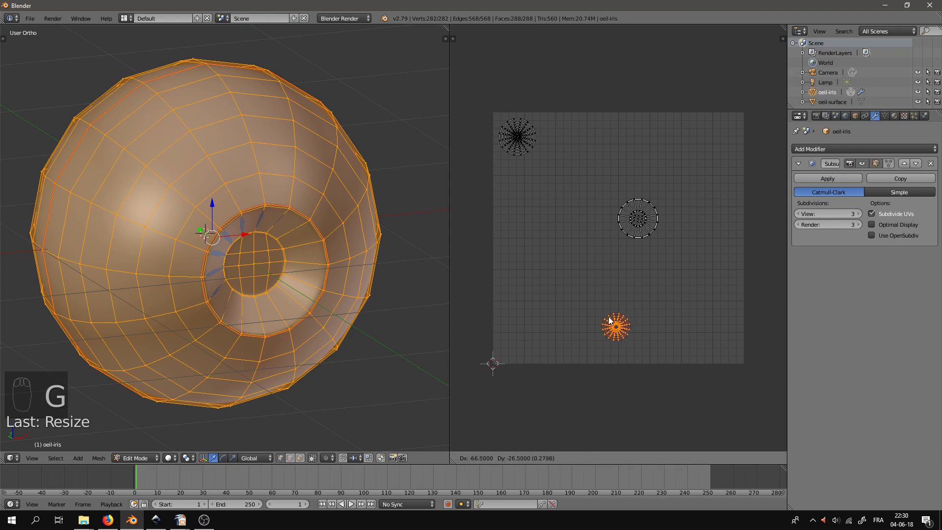
click(515, 330)
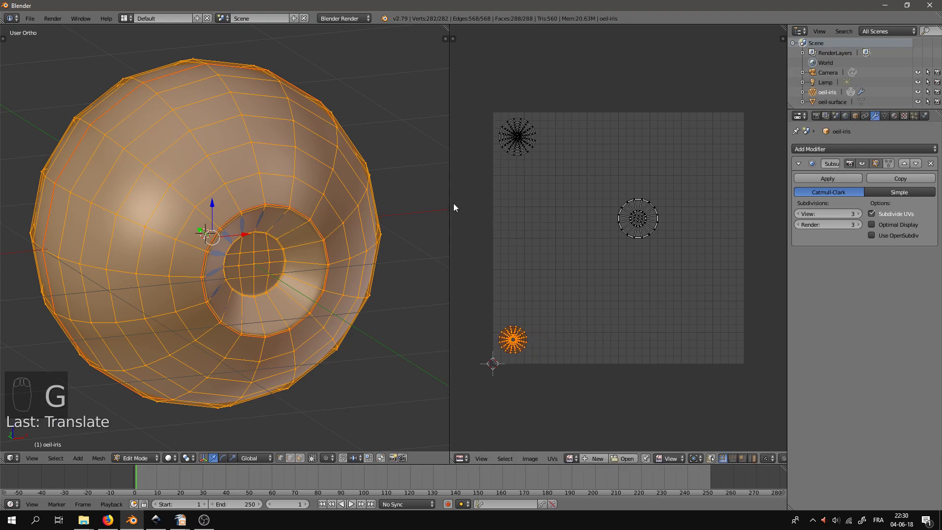
key(a)
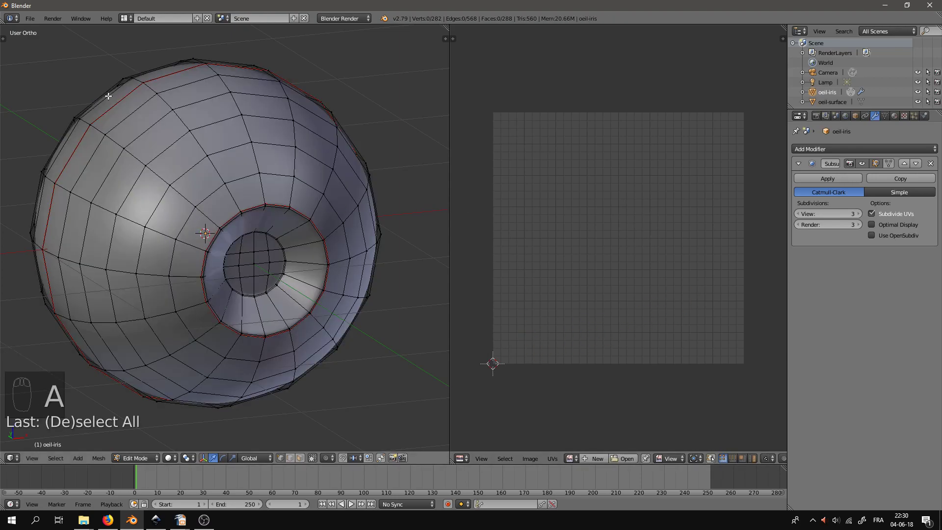
Save the Blender file as oeil-v01.blend in the 20180603-oeil-cartoon project folder.
click(30, 18)
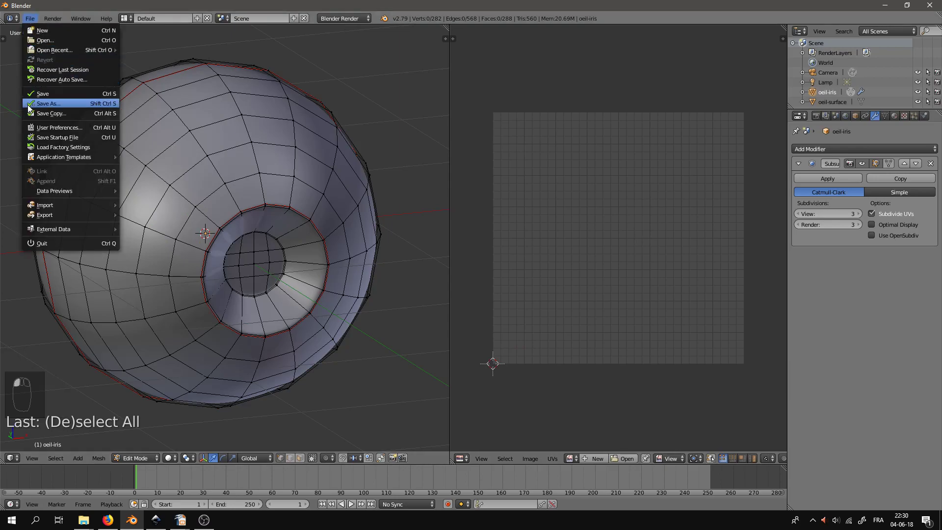
click(48, 104)
click(135, 67)
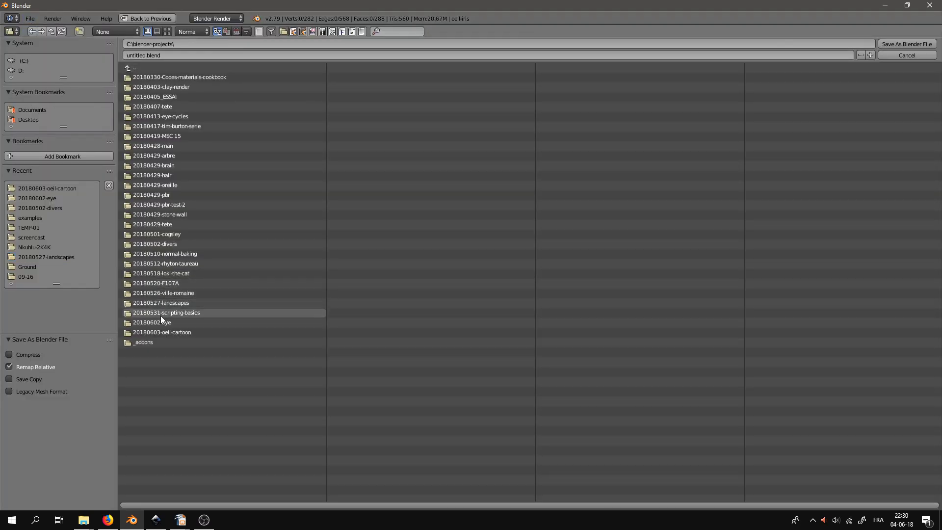
click(162, 331)
double_click(143, 54)
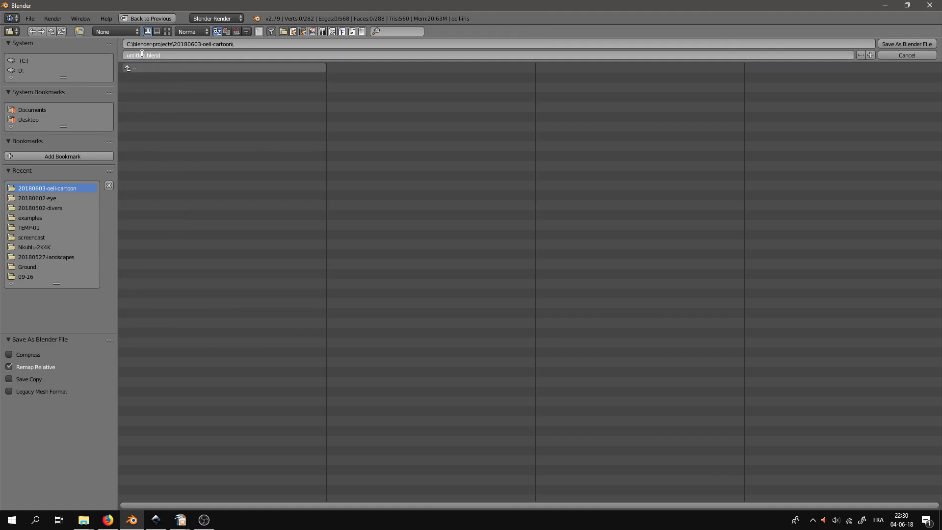
key(BackSpace)
key(BackSpace)
key(BackSpace)
key(BackSpace)
key(BackSpace)
key(BackSpace)
text(oeil-v01)
click(896, 40)
click(897, 40)
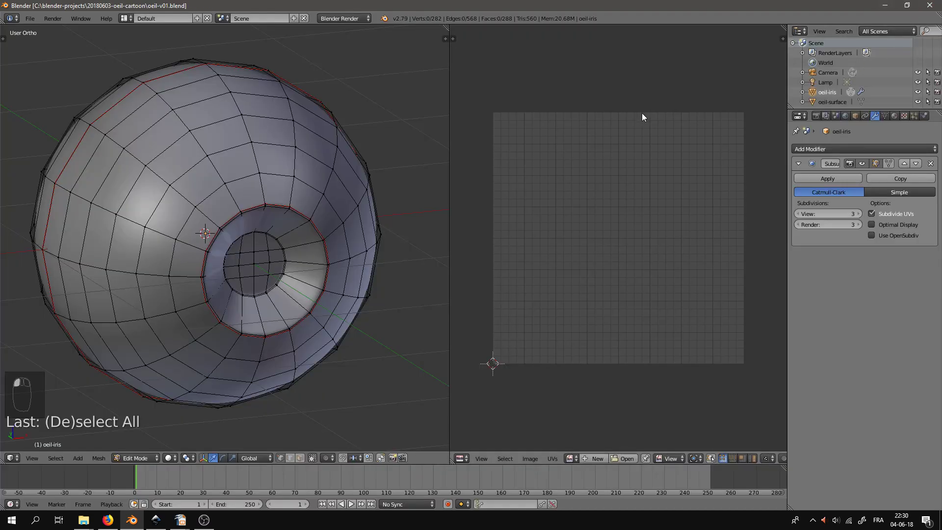
Reselect the whole mesh and open the image iris-brun.png in the UV editor.
key(Tab)
key(Tab)
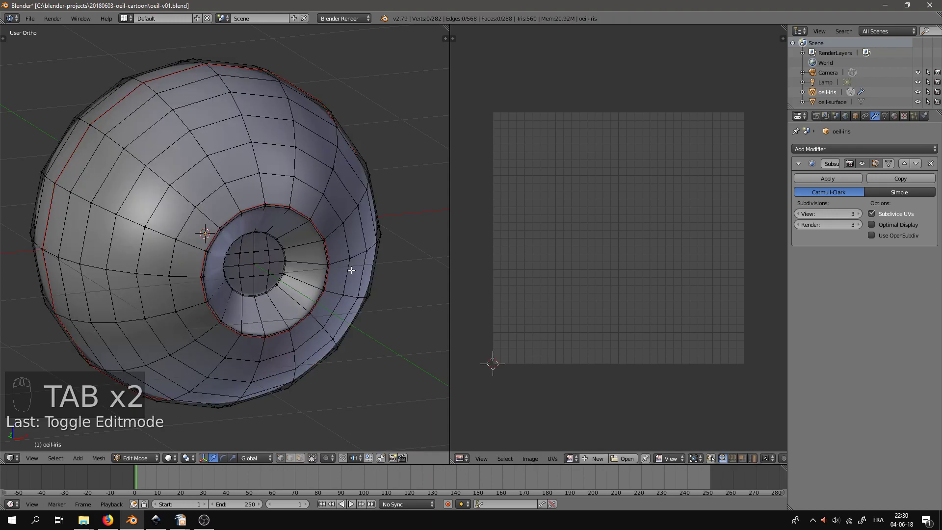
key(a)
key(a)
key(a)
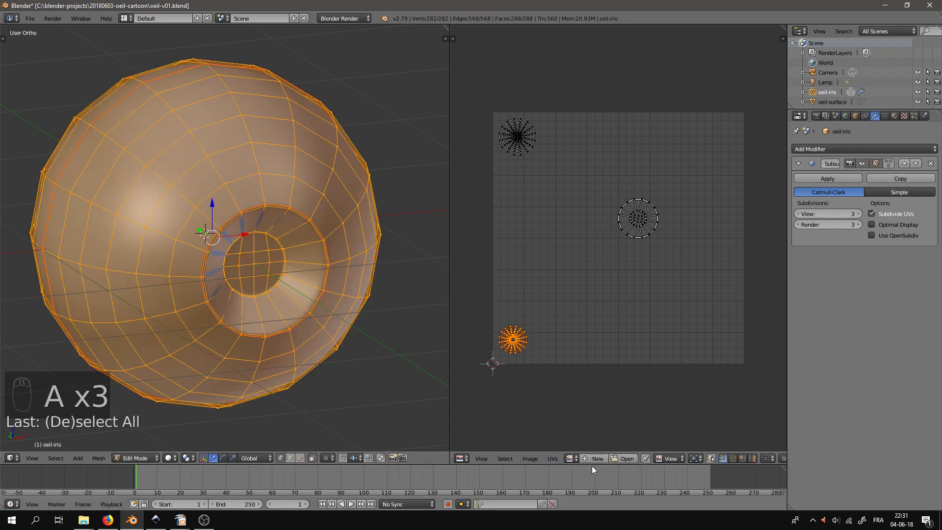
click(621, 458)
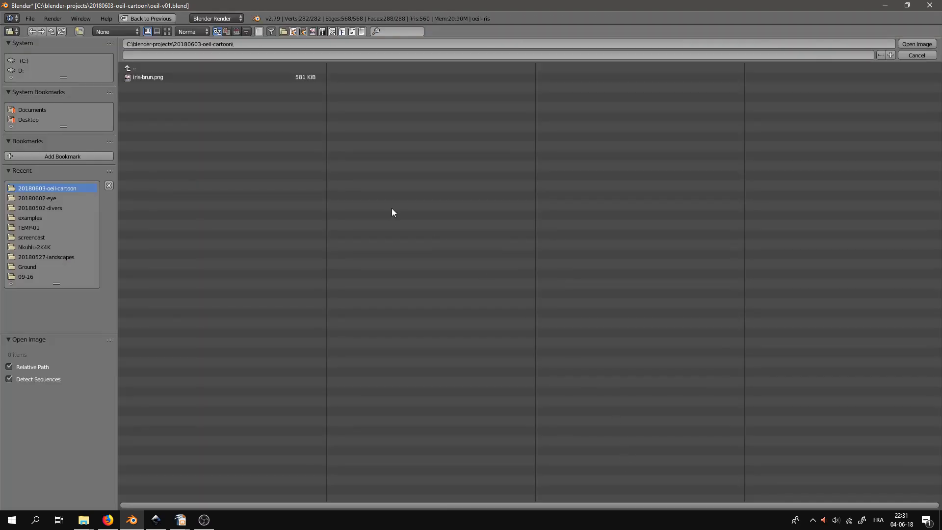
click(144, 77)
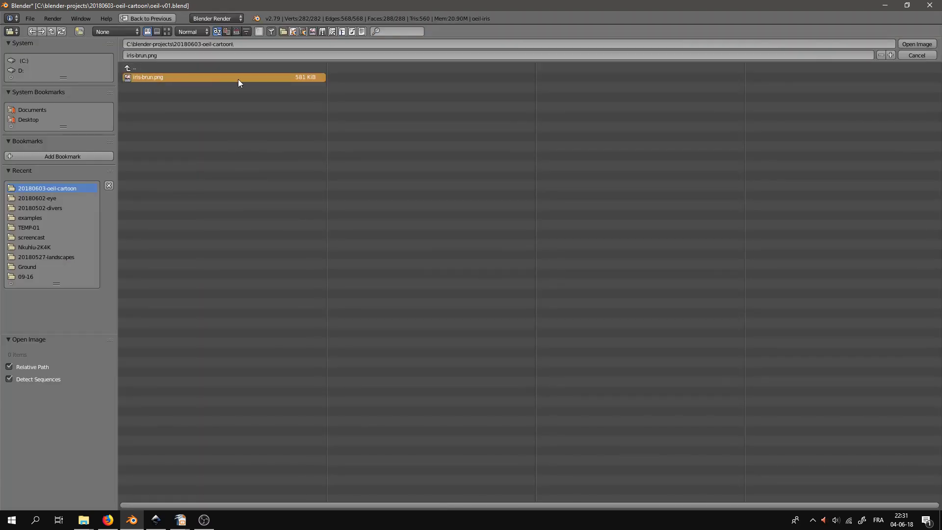
click(167, 32)
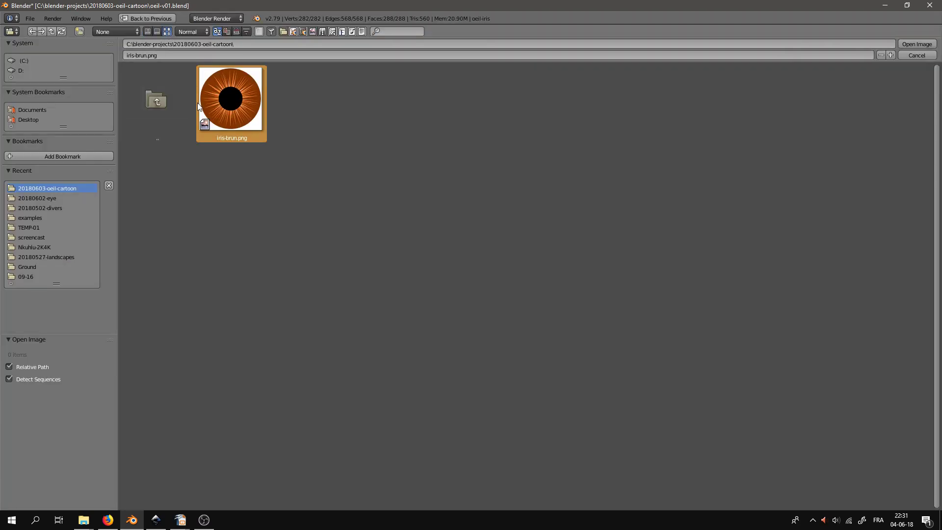
click(905, 44)
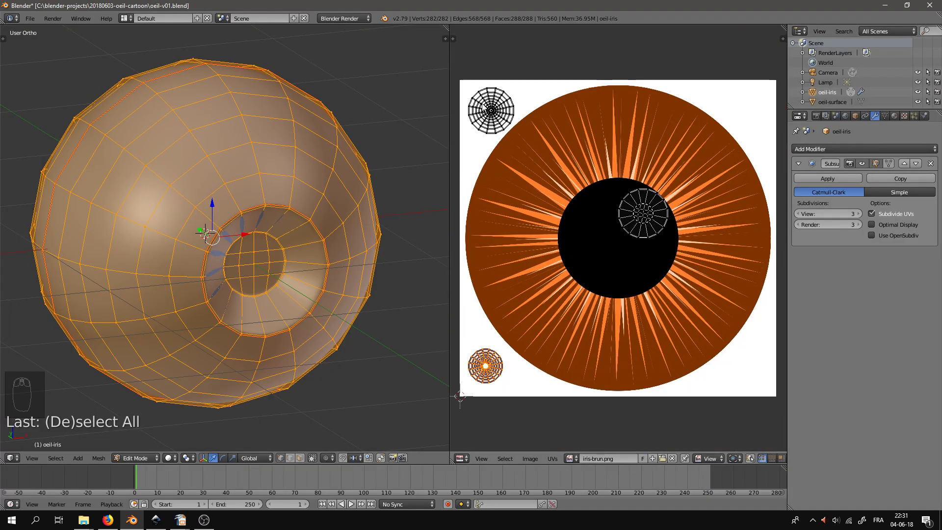
Select the iris UV island, enlarge it, and move it over the iris in the image so the pupils roughly coincide.
right_click(483, 103)
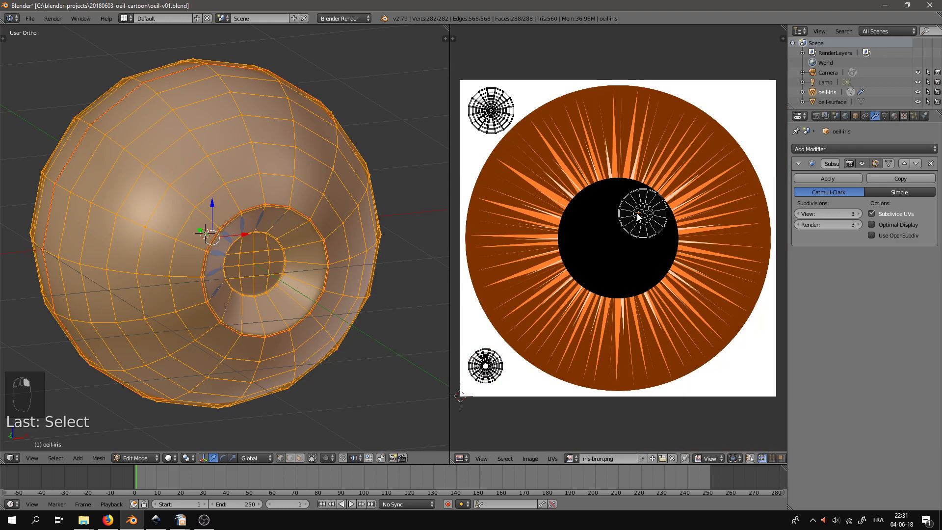
key(l)
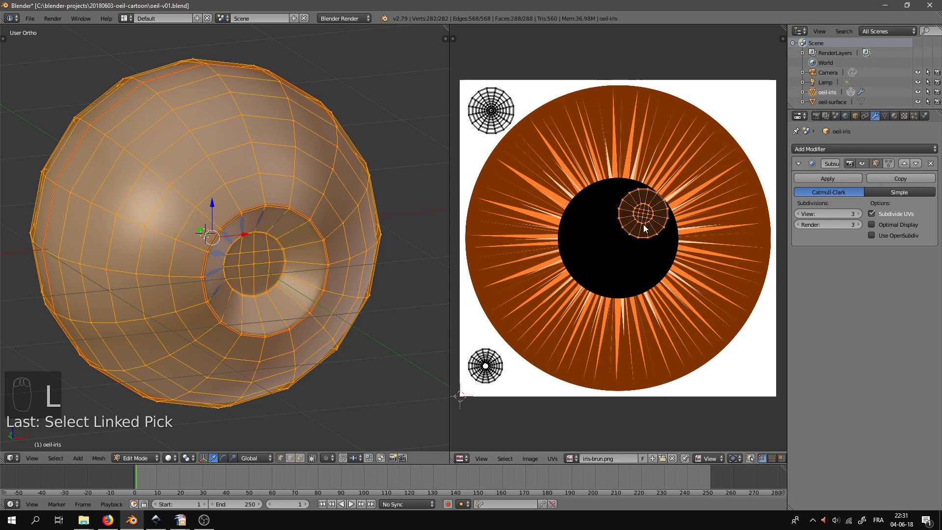
key(s)
click(689, 310)
key(g)
click(625, 337)
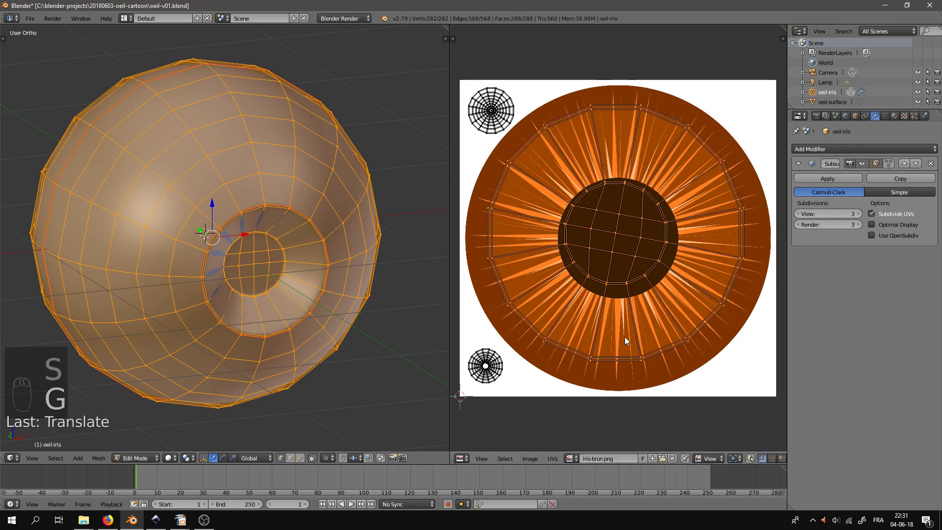
Maximize the UV editor, center the iris island on the texture, and scale it by about 1.198 to match the iris outline.
key(ctrl+Up)
scroll(598, 343, up, 2)
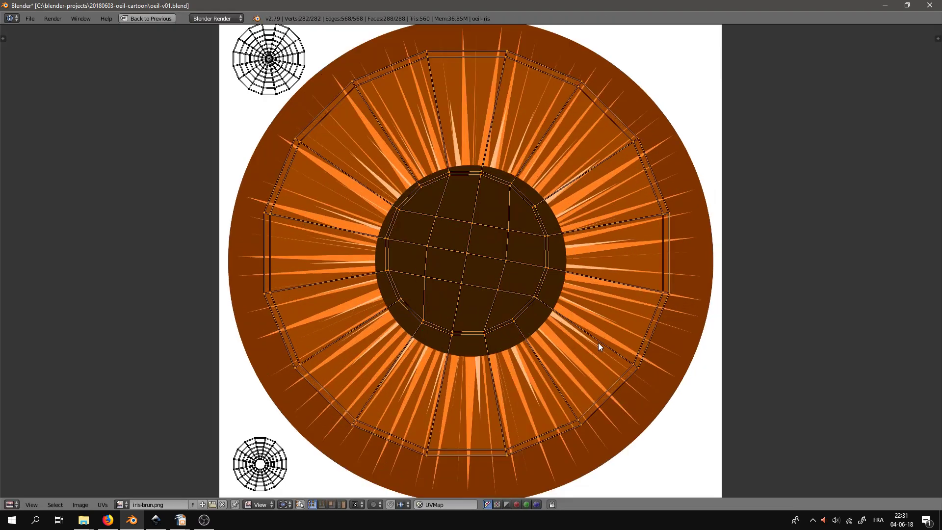
scroll(599, 343, down, 1)
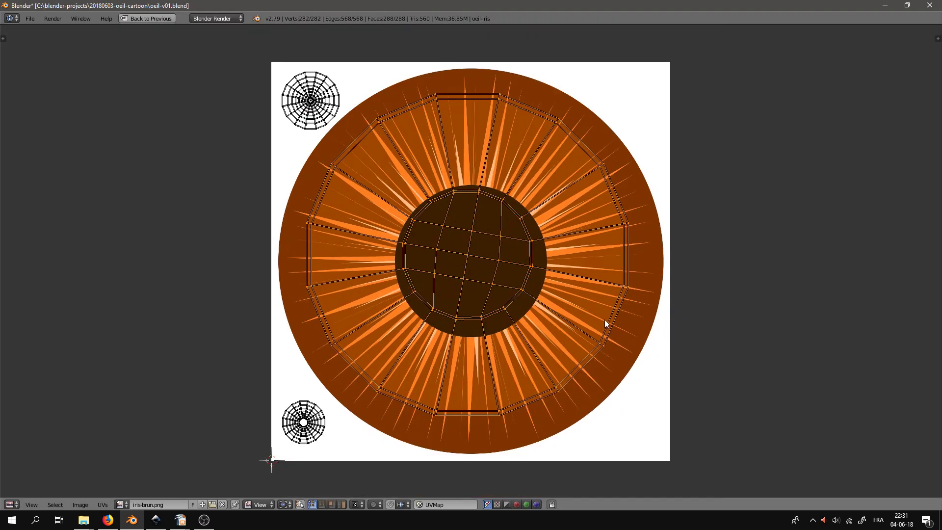
key(g)
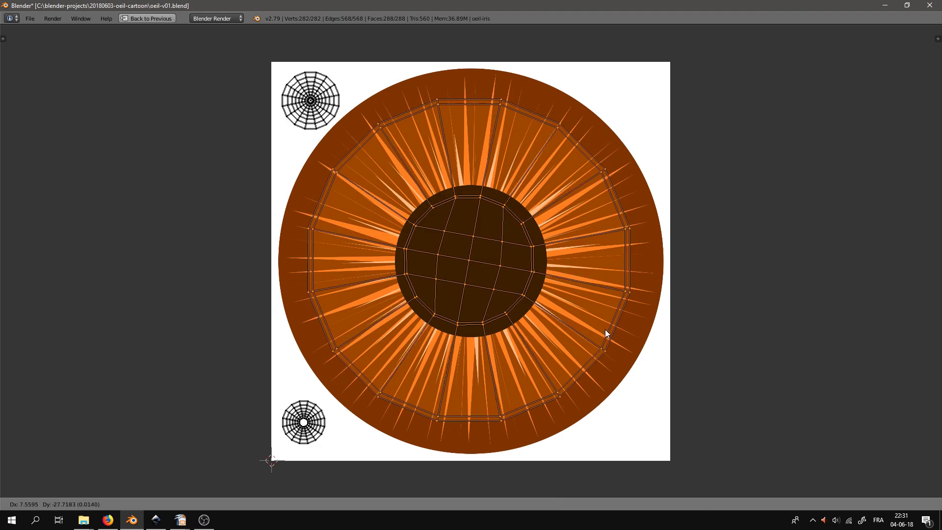
click(613, 328)
key(s)
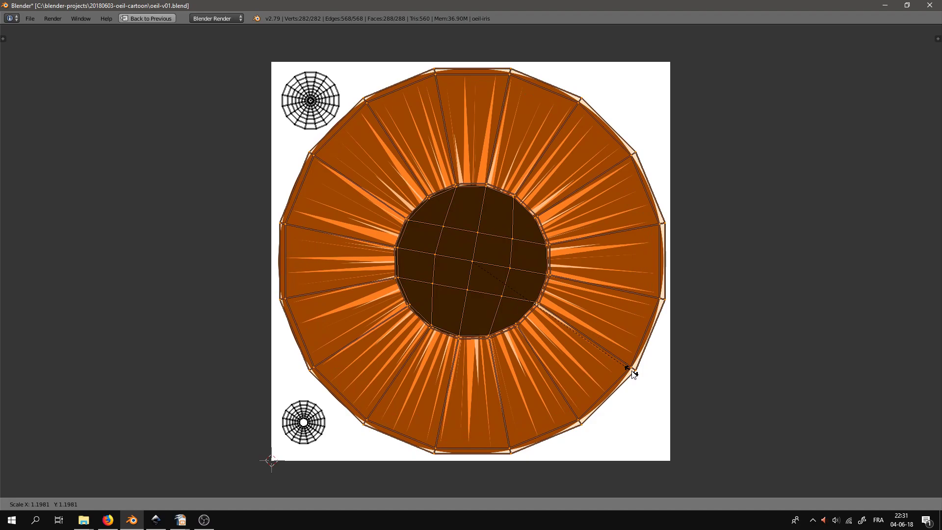
click(632, 373)
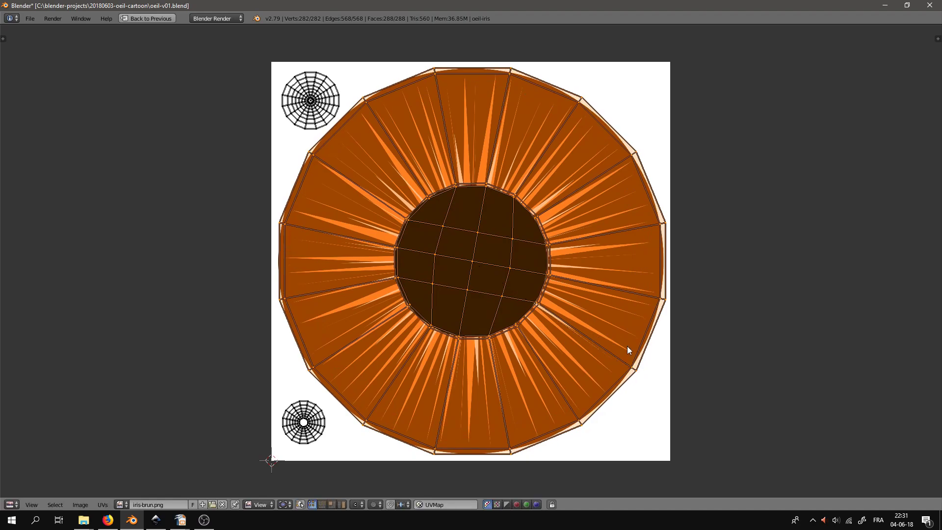
Shift the iris UV island about 7.6 pixels toward negative X and scale it up slightly to cover the iris outline.
key(g)
key(x)
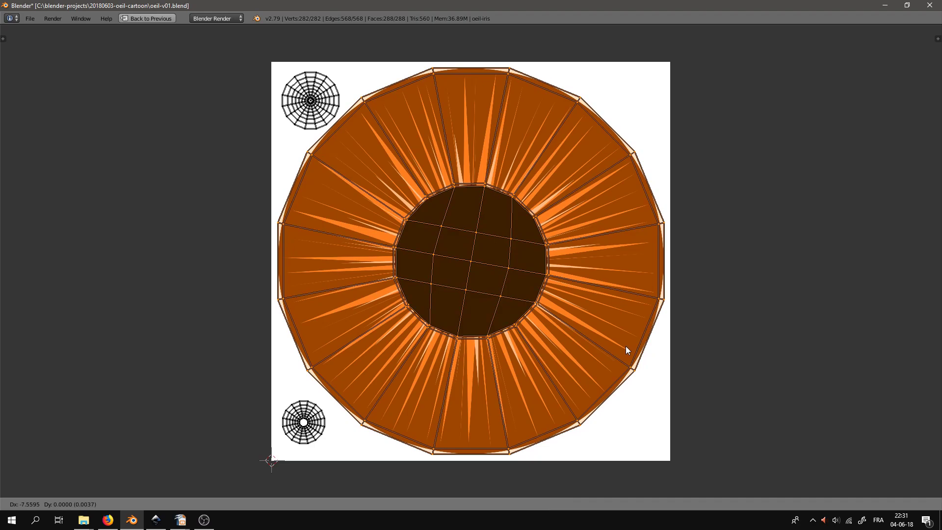
click(626, 346)
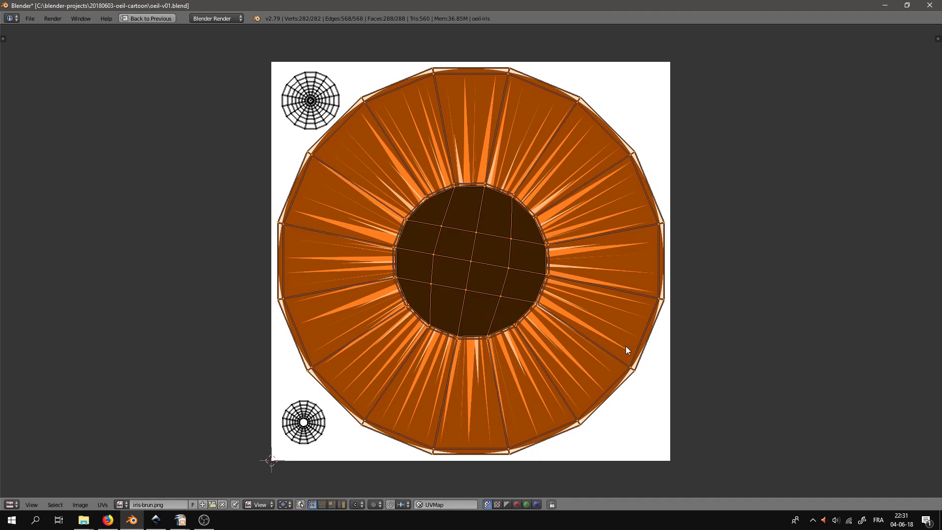
key(s)
click(632, 348)
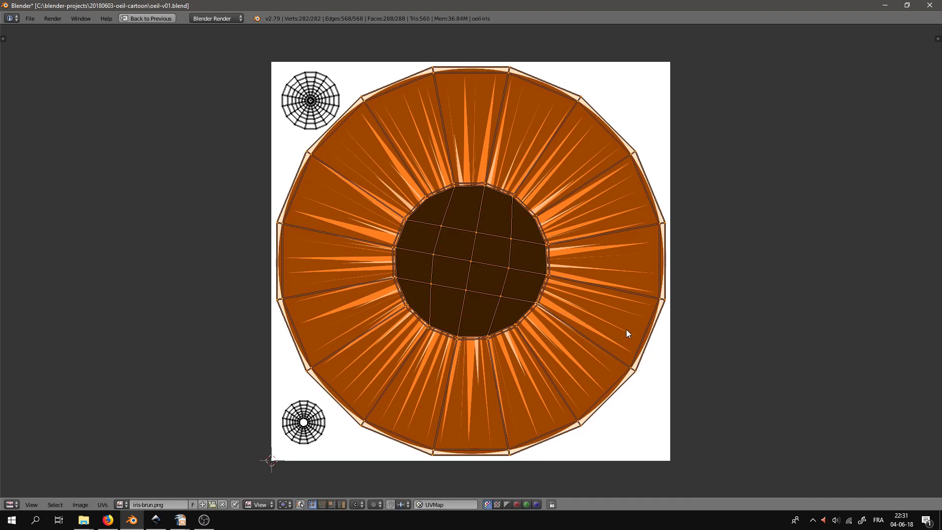
Select only the pupil UVs with their border rings and scale them to about 0.981 to fit the image's pupil.
key(a)
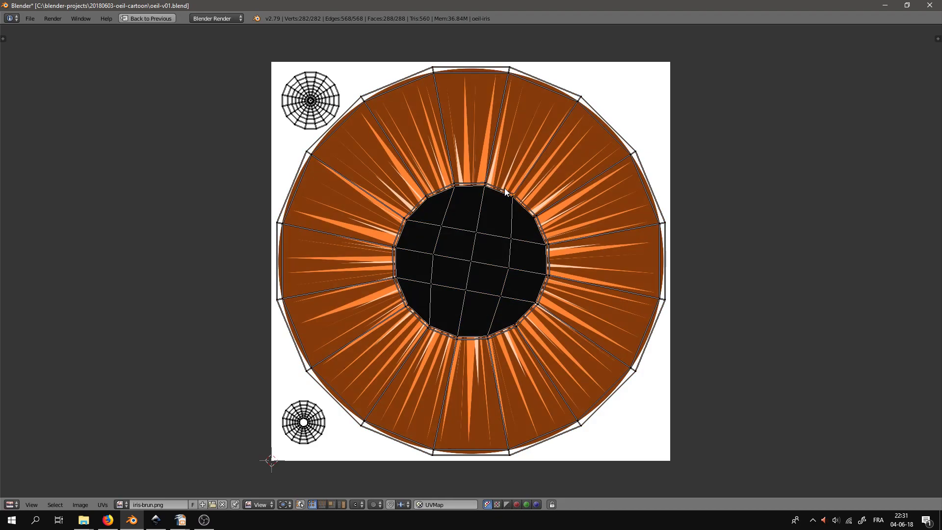
mouse_move(469, 187)
mouse_down()
mouse_move(408, 223)
mouse_move(411, 305)
mouse_move(498, 342)
mouse_move(547, 273)
mouse_move(522, 199)
mouse_move(540, 239)
mouse_move(489, 184)
mouse_move(451, 204)
mouse_move(449, 318)
mouse_move(509, 274)
mouse_move(507, 213)
mouse_up()
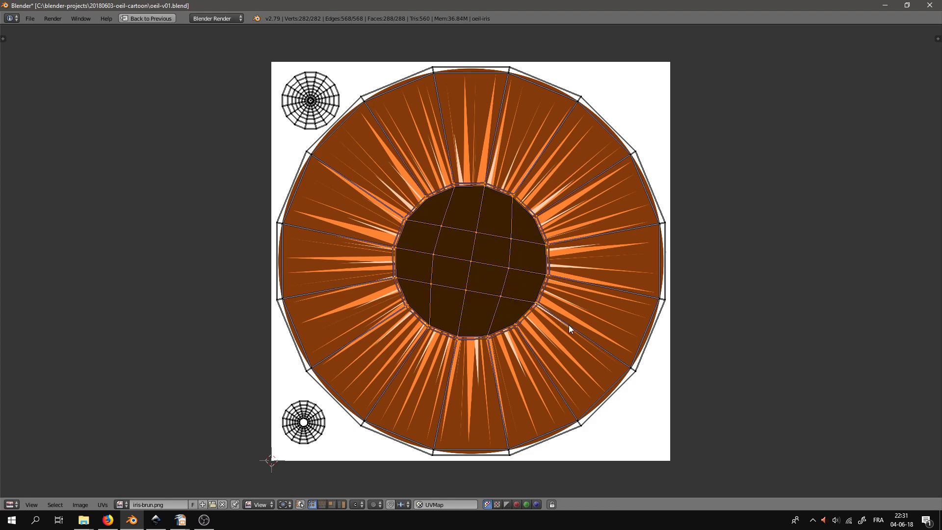
key(s)
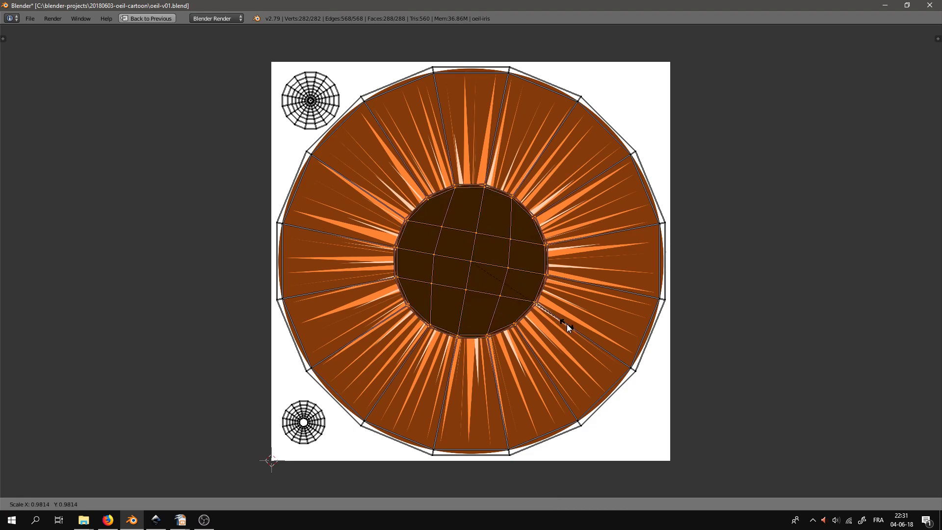
click(567, 324)
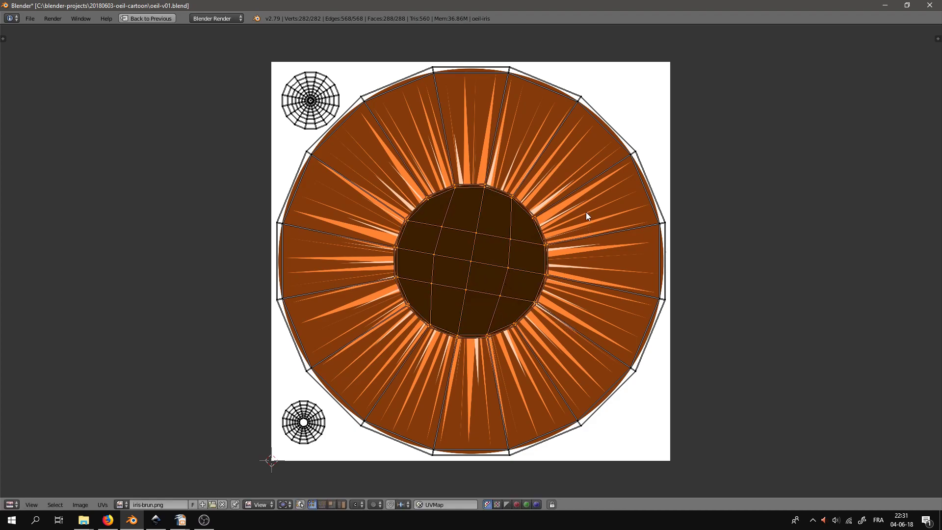
Select the whole linked iris island, move it about 7.6 pixels toward positive X, and deselect the UVs.
key(l)
key(g)
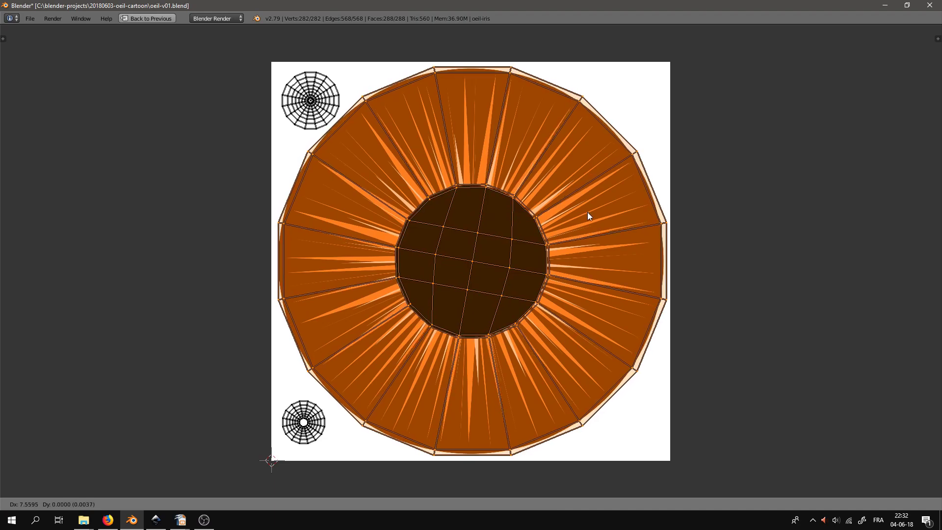
click(587, 212)
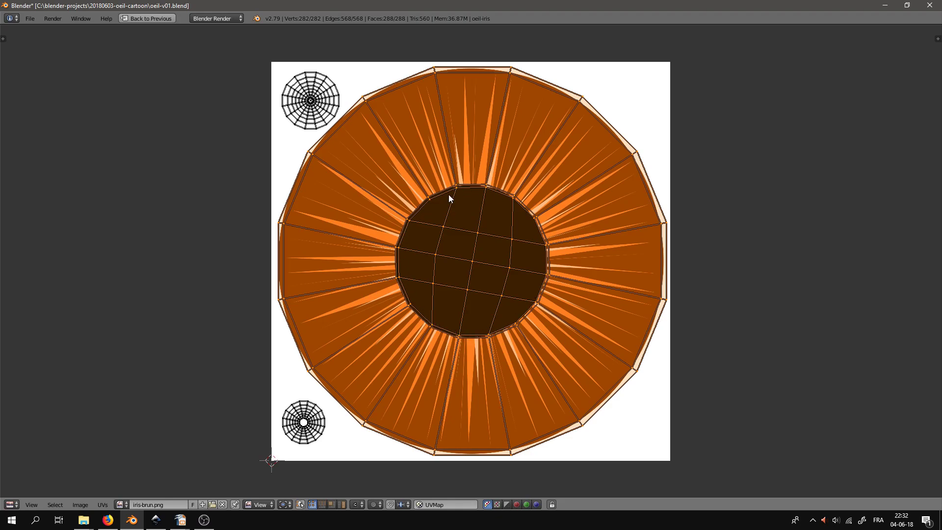
key(a)
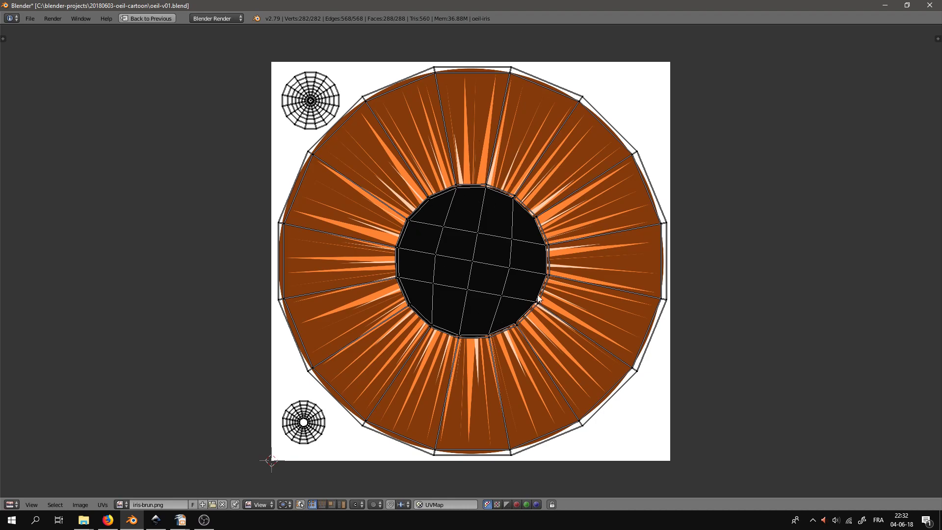
Restore the full editor layout, return the eye to Object Mode, and show it with Rendered shading.
key(shift+space)
key(Tab)
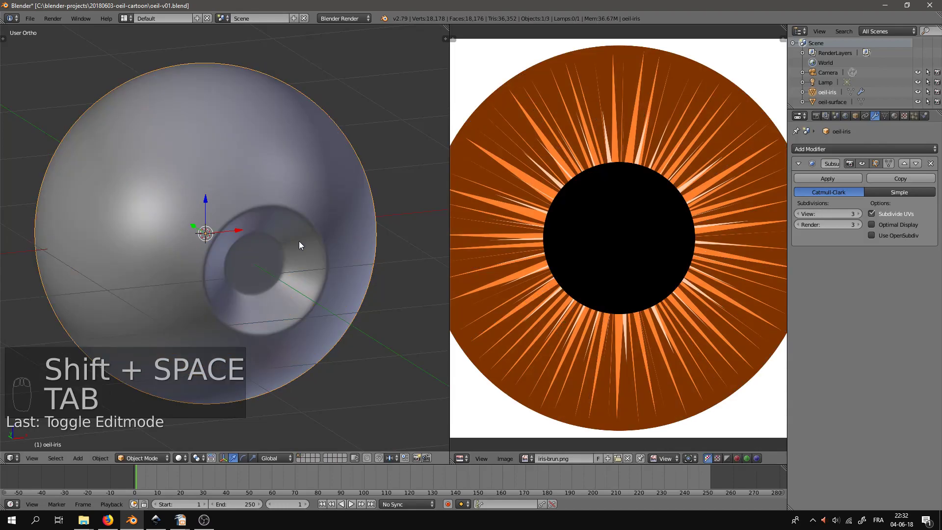
key(shift+z)
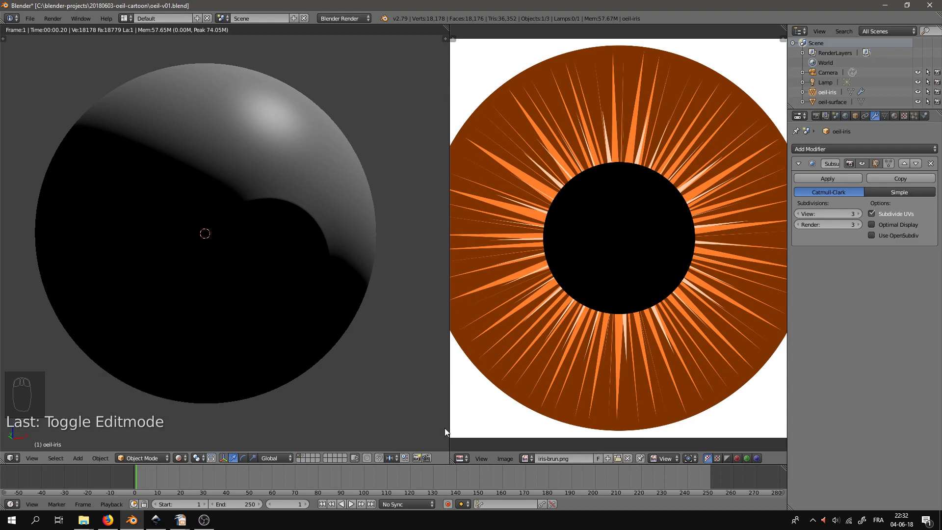
Replace the image editor with the Node Editor and set the render engine to Cycles Render.
click(463, 458)
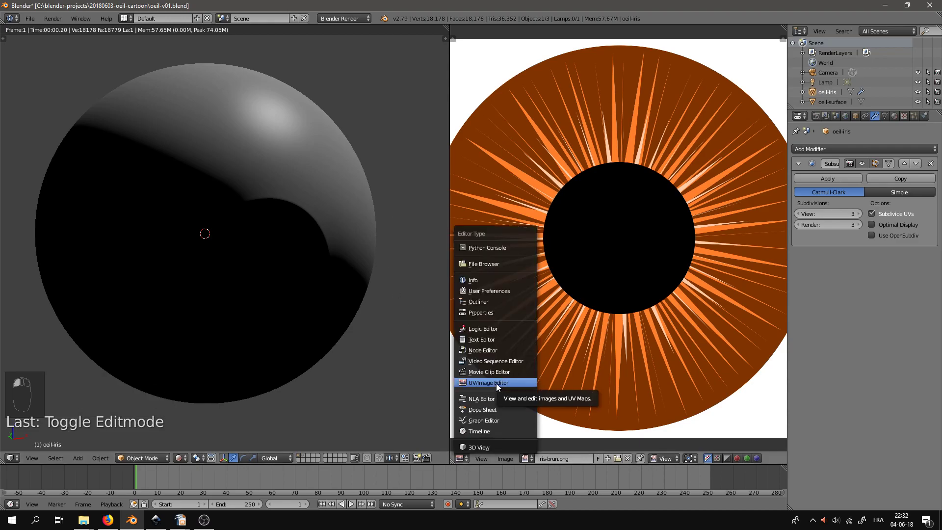
click(490, 349)
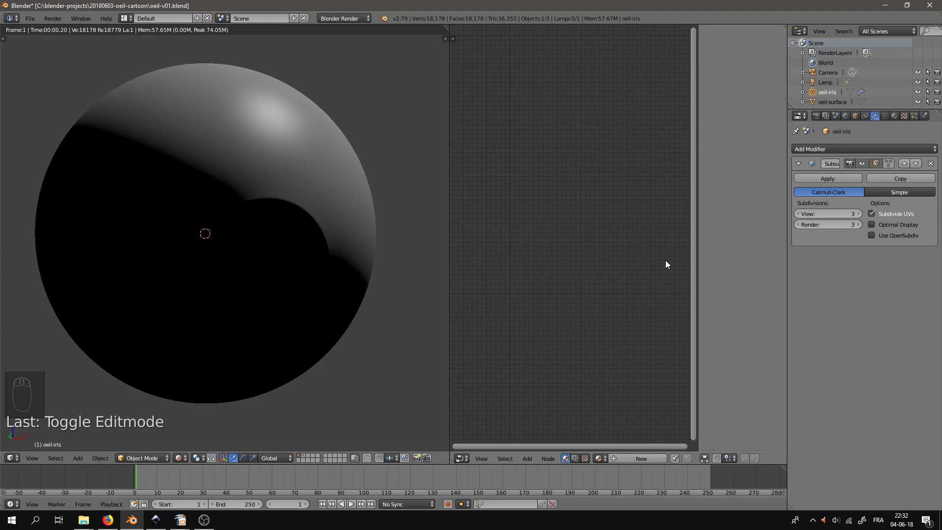
click(350, 19)
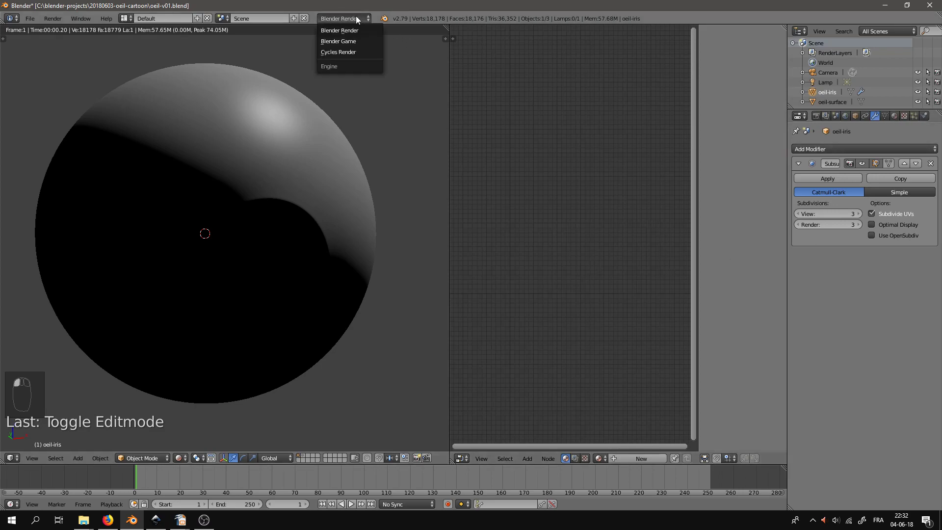
click(349, 52)
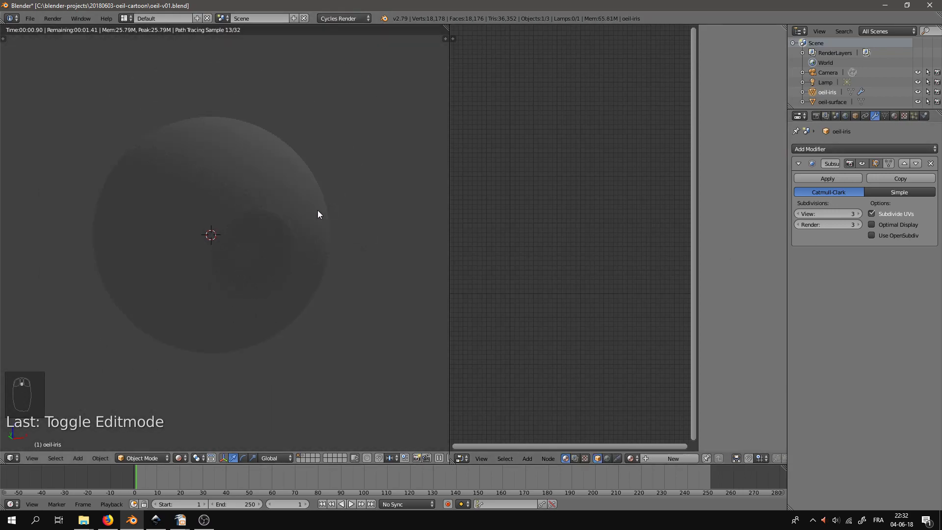
Return to solid shading and, in top view, move the lamp in front of the eye on its positive X side.
key(shift+z)
scroll(317, 210, down, 7)
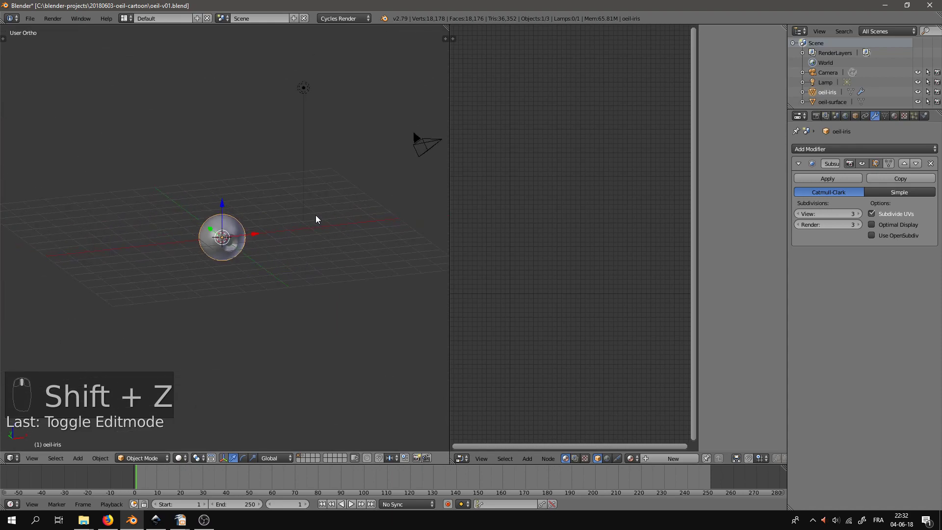
right_click(307, 88)
middle_drag(314, 137, 310, 178)
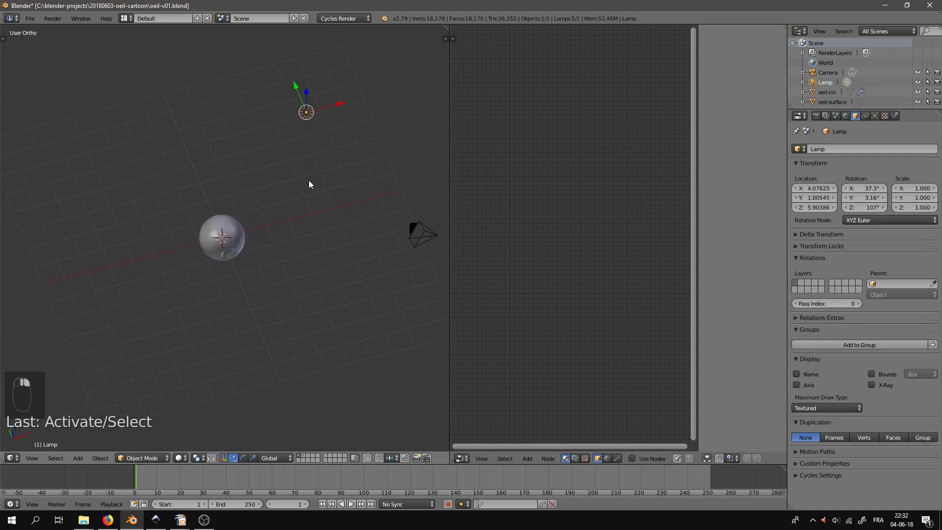
key(KP_7)
key(g)
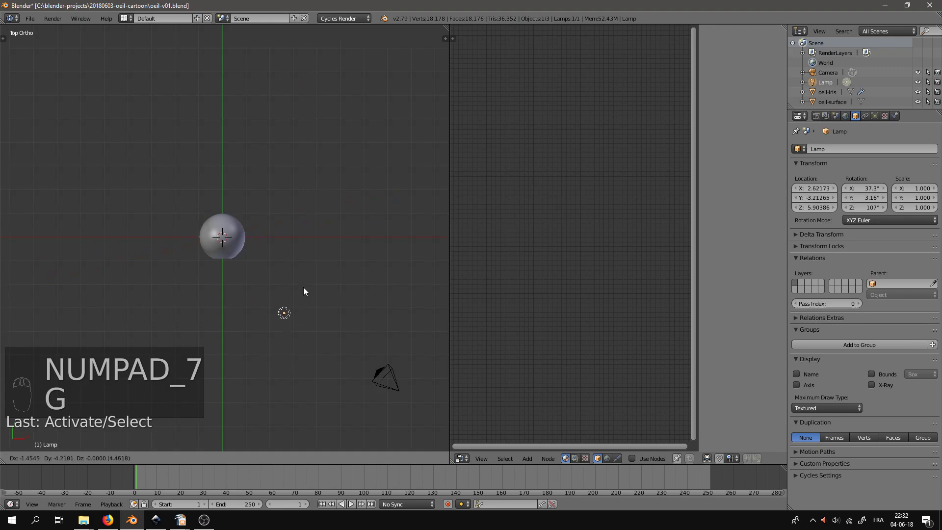
click(305, 293)
Make the lamp a Sun using nodes with an emission strength of 4, and rotate it toward the eye.
click(875, 116)
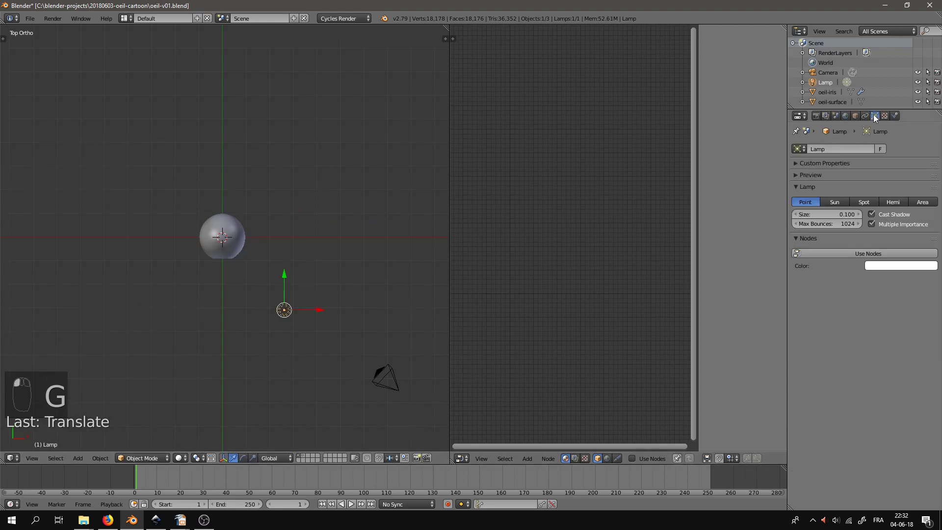
click(834, 201)
click(872, 254)
click(907, 284)
text(4)
key(Return)
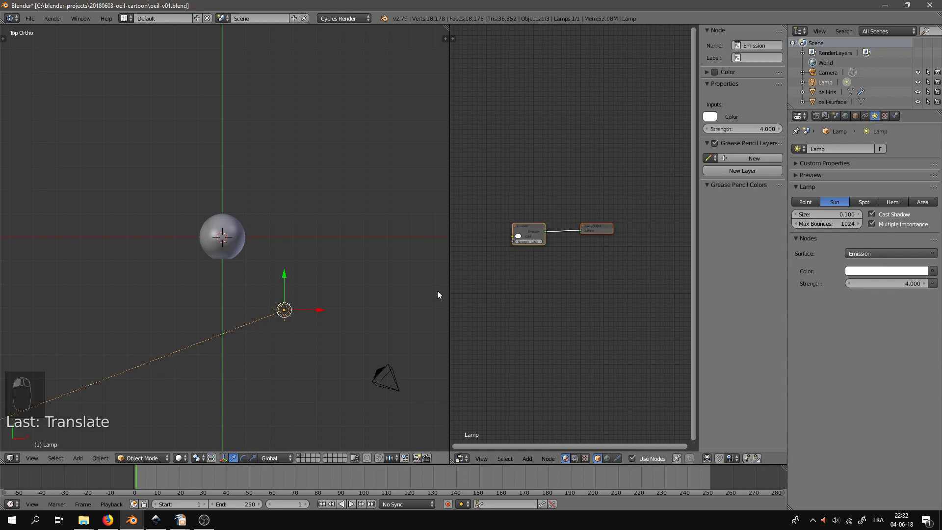
key(r)
click(272, 301)
Duplicate the sun lamp to the negative X side of the eye and rotate the copy to aim at it.
key(shift+d)
click(129, 310)
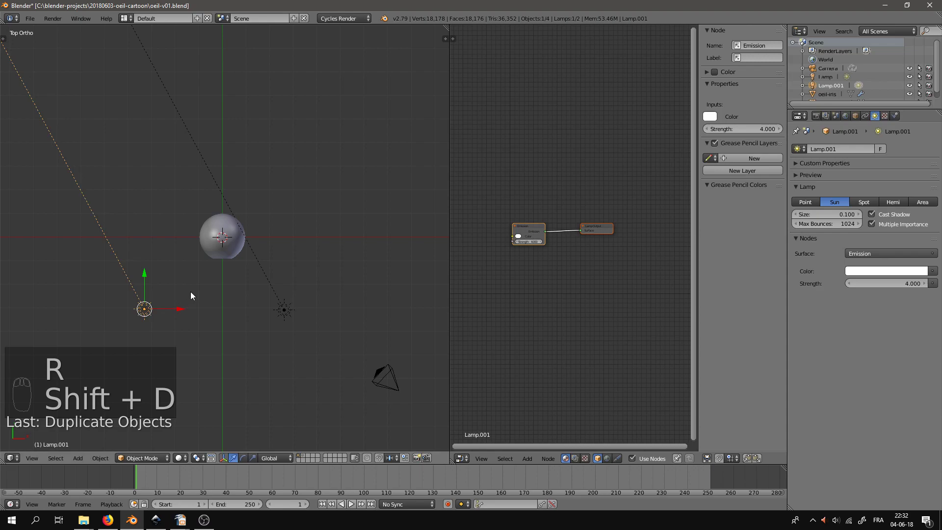
key(r)
click(284, 386)
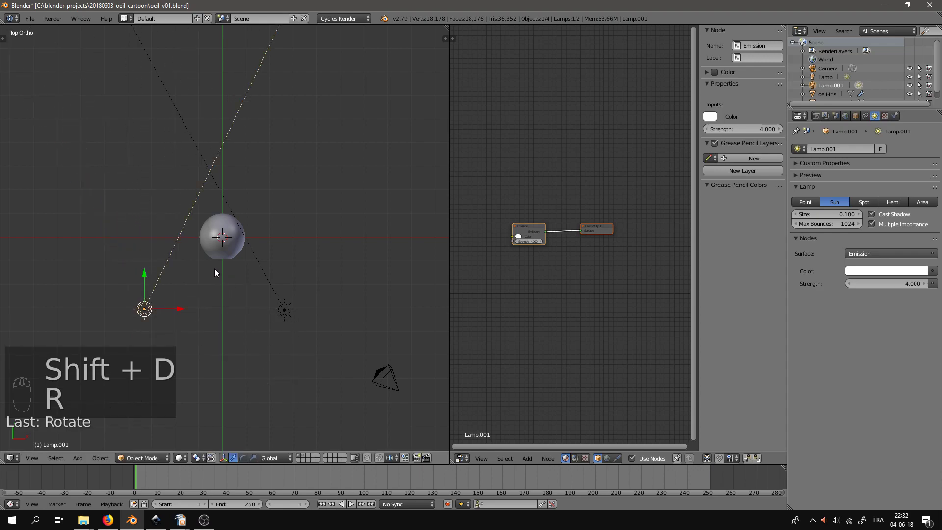
key(r)
click(231, 289)
Lower the second sun lamp, tilt it toward the eye in side view, and move it farther in front.
middle_drag(255, 331, 377, 254)
drag(306, 121, 301, 189)
key(KP_3)
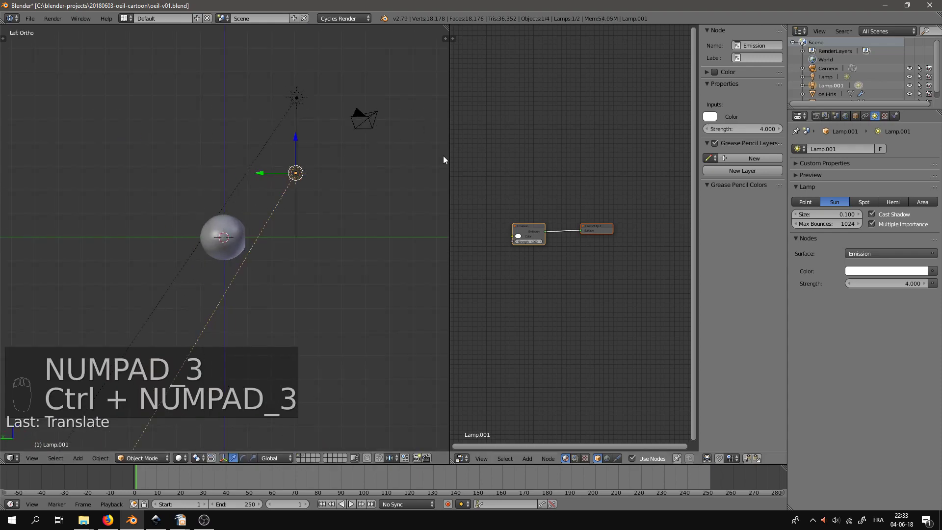
key(r)
click(268, 206)
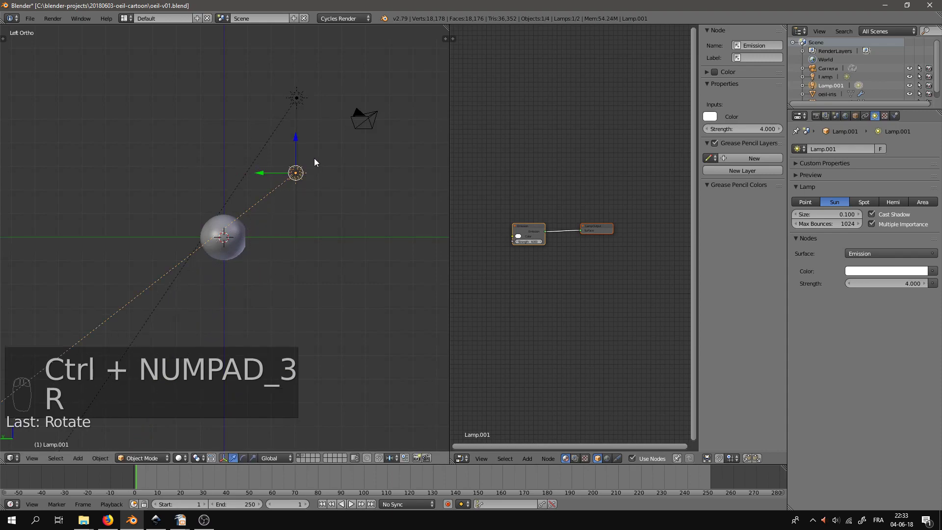
key(g)
click(382, 175)
Duplicate the second sun lamp below the eye in side view and rotate the copy upward toward it.
key(shift+d)
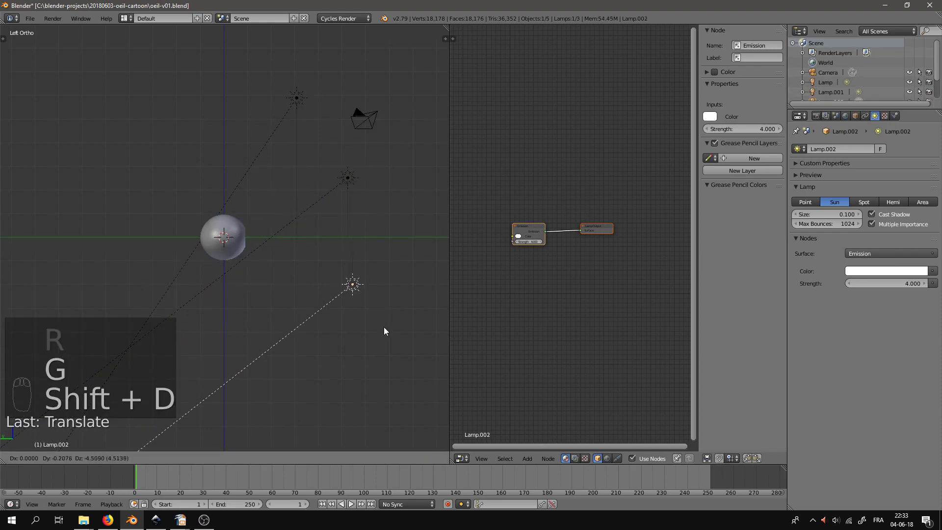
click(383, 363)
key(r)
click(301, 334)
Move the third sun lamp to the positive X side in front view and rotate it toward the eye from above.
middle_drag(302, 333, 242, 328)
key(KP_1)
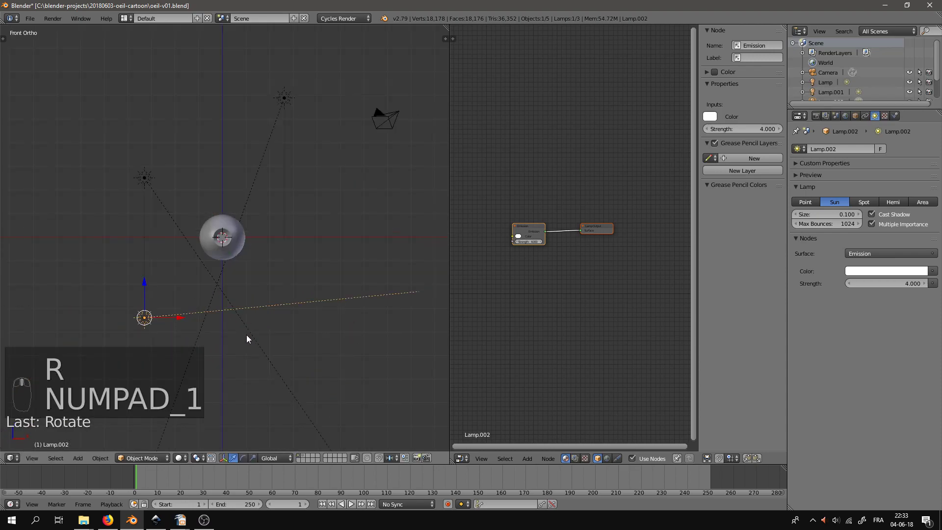
key(g)
click(376, 351)
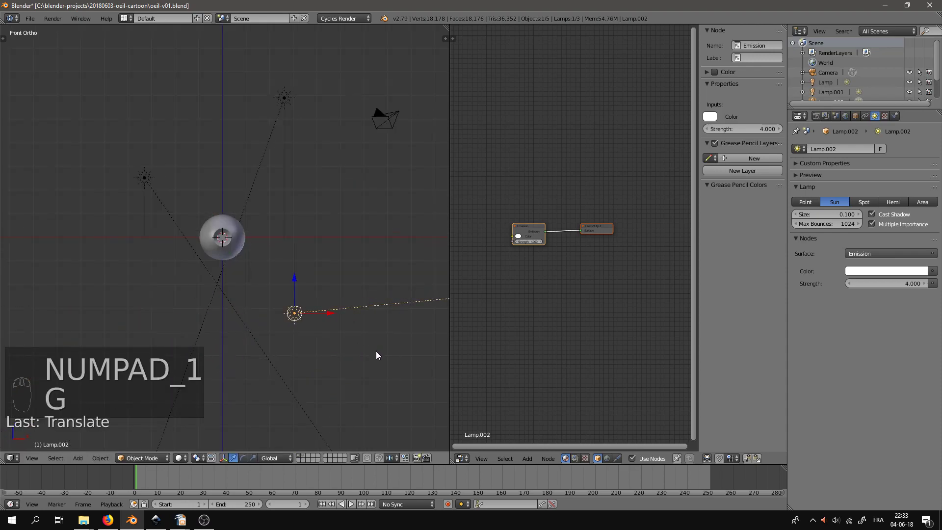
key(KP_7)
key(r)
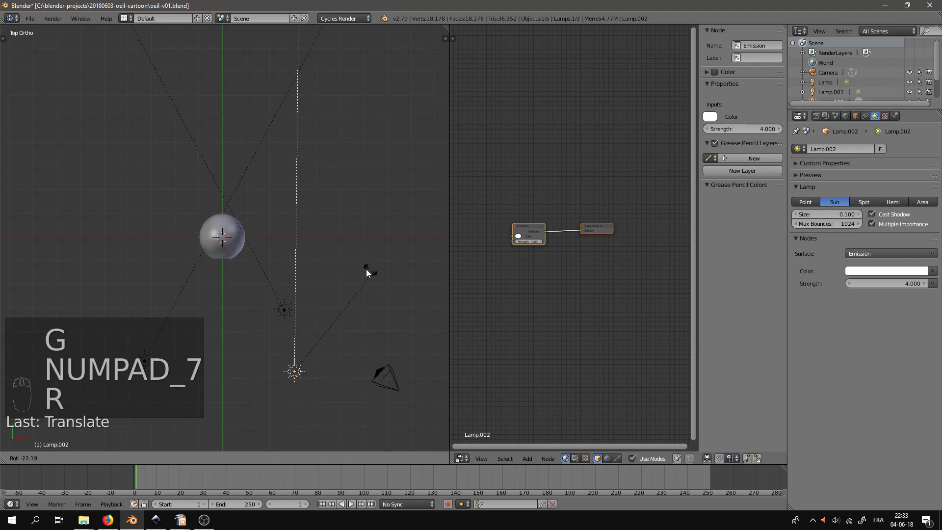
click(344, 265)
Deselect everything and preview the lit eye from an angled view with Rendered shading.
key(a)
middle_drag(362, 303, 390, 229)
key(shift+z)
scroll(322, 274, up, 5)
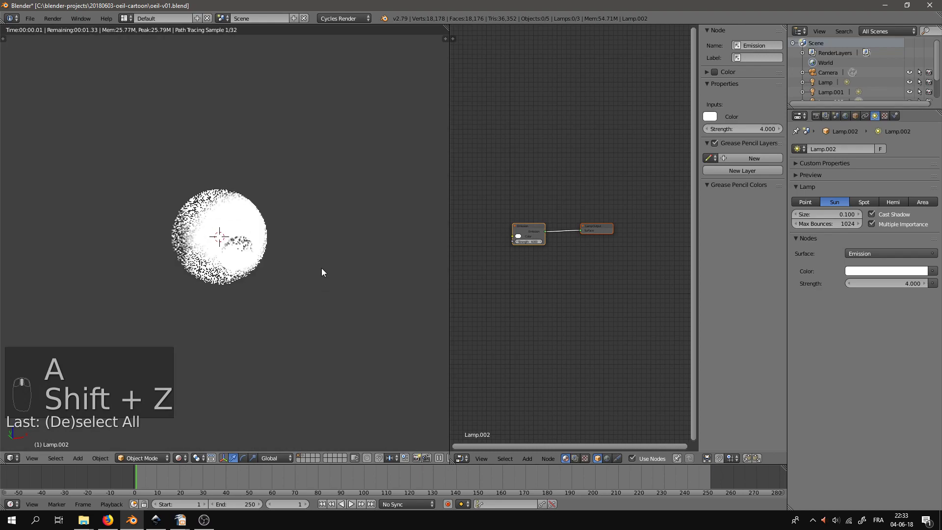
scroll(552, 258, up, 3)
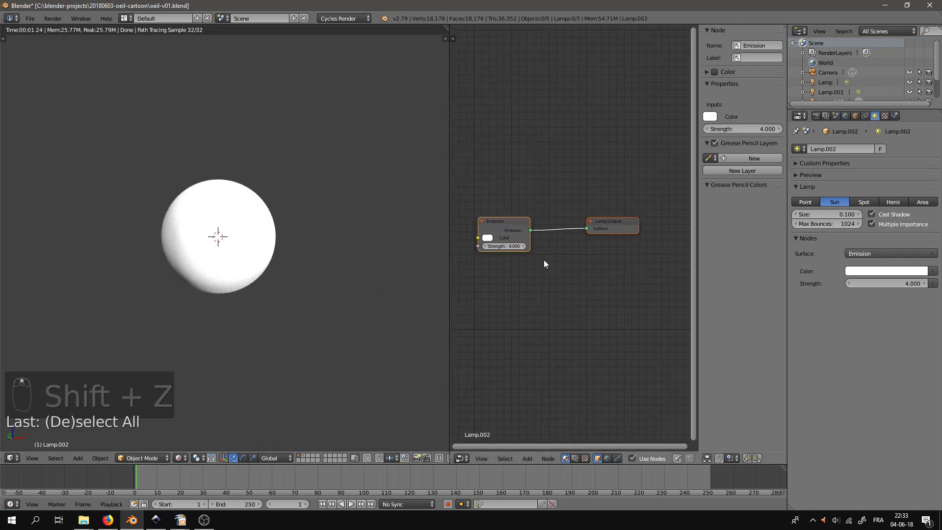
Widen the Node Editor and move the lamp's Emission node slightly up and away from its original place.
drag(450, 154, 322, 152)
click(443, 222)
drag(443, 222, 470, 196)
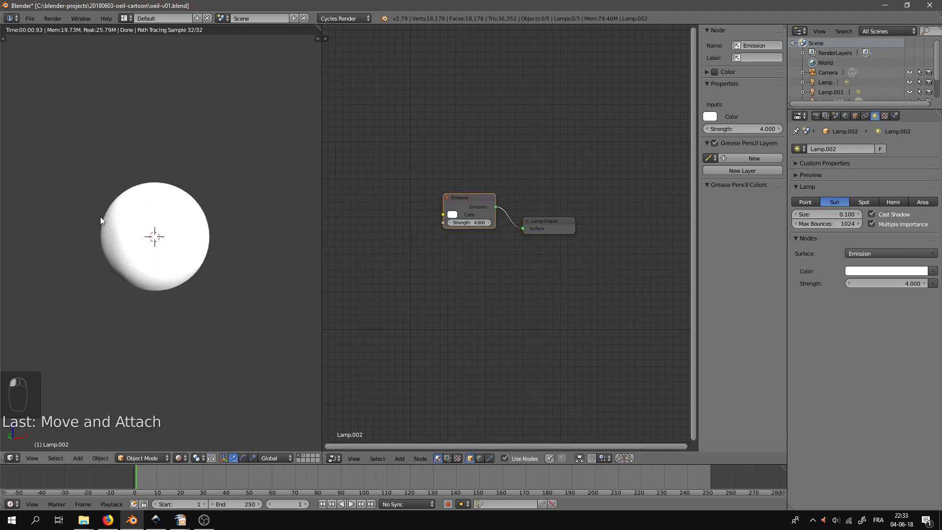
Select oeil-iris, add a new material with a Diffuse BSDF surface, and reposition its shader and output nodes.
click(144, 202)
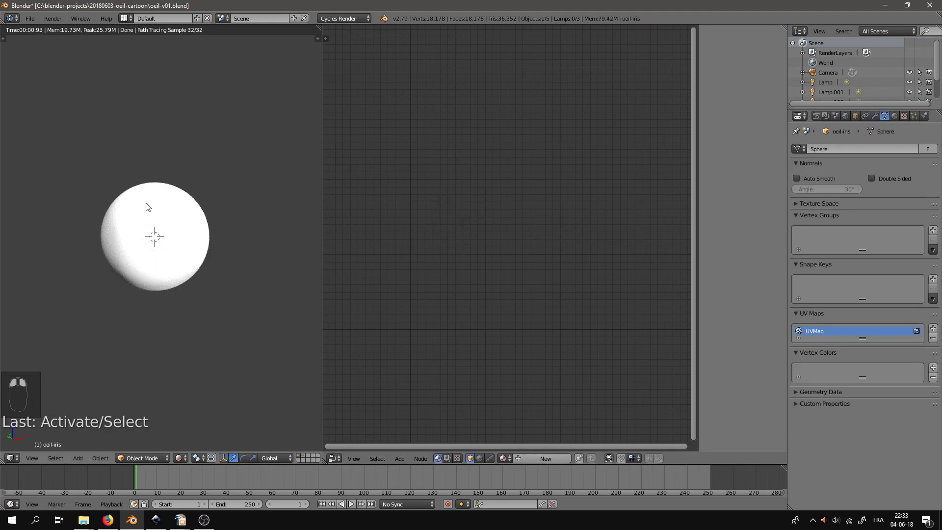
click(894, 116)
click(849, 180)
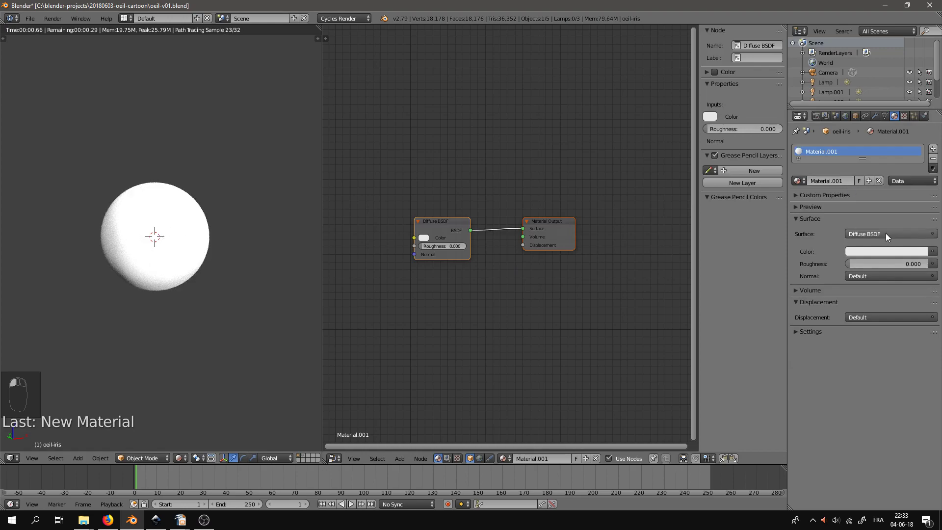
drag(457, 219, 478, 190)
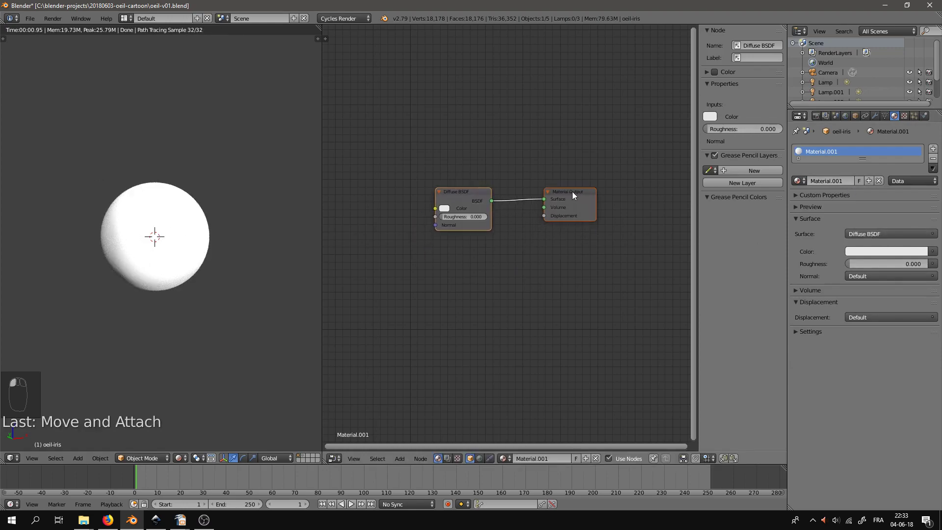
Reposition the Material Output and Diffuse BSDF nodes, and delete the Diffuse BSDF from the oeil-iris material.
drag(571, 191, 596, 182)
drag(478, 196, 507, 178)
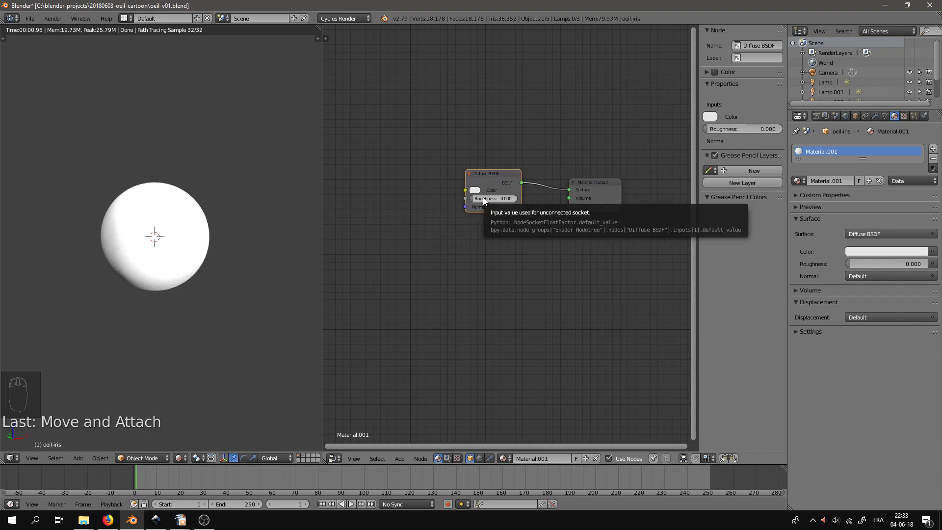
key(x)
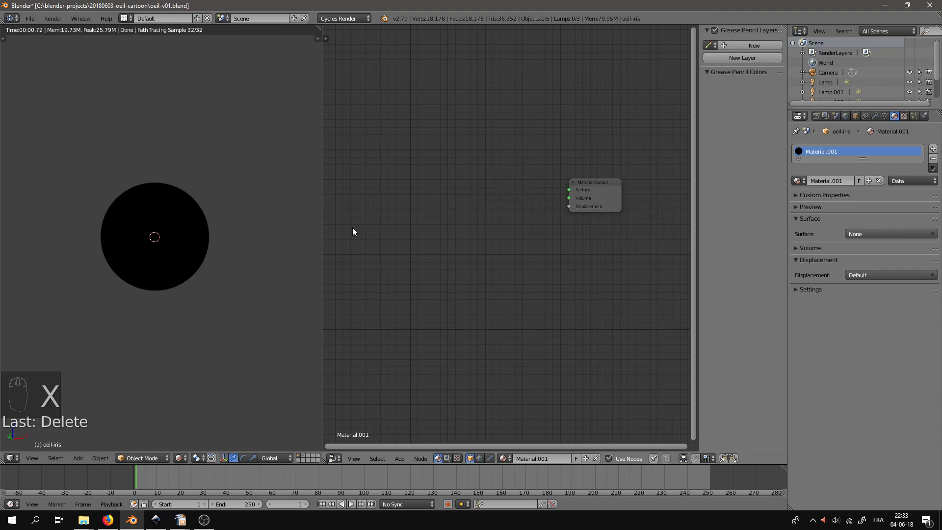
Add an Image Texture node before the Material Output, widen it, and assign the existing iris-brun.png image to it.
key(shift+a)
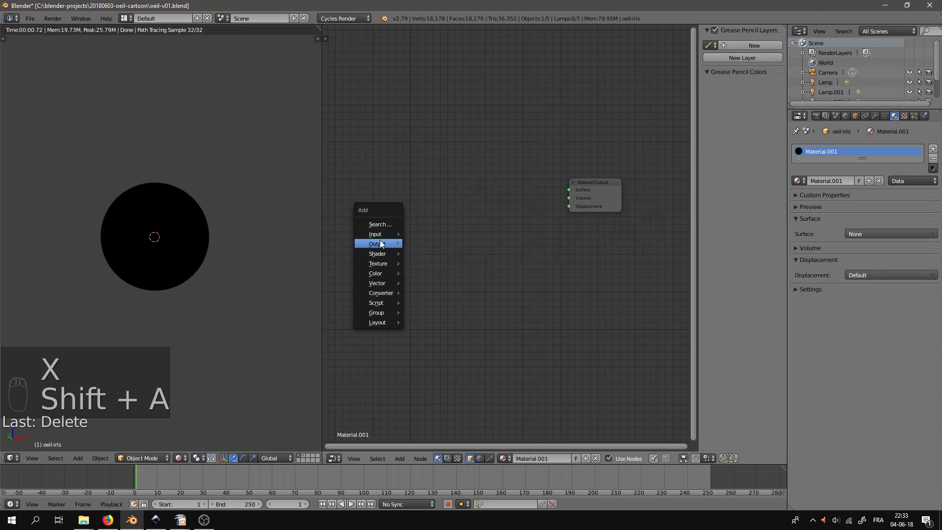
mouse_move(381, 265)
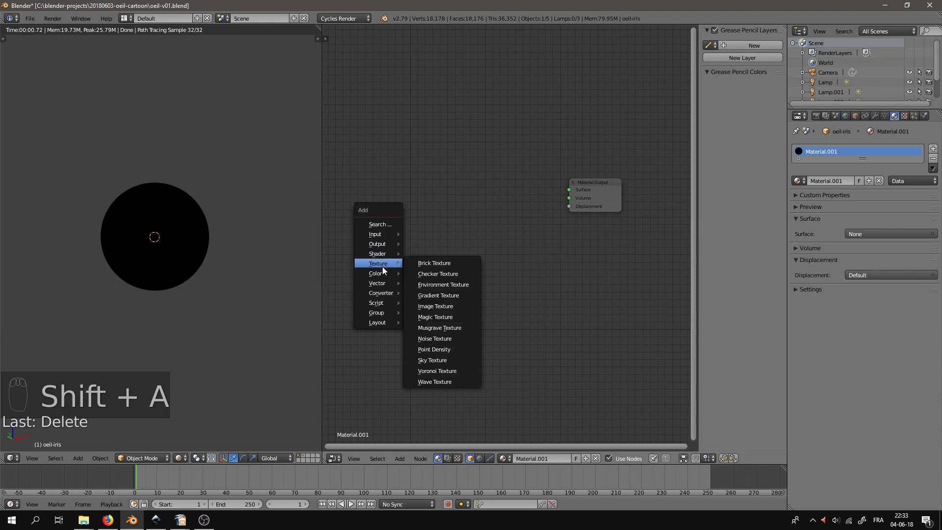
click(437, 310)
click(400, 107)
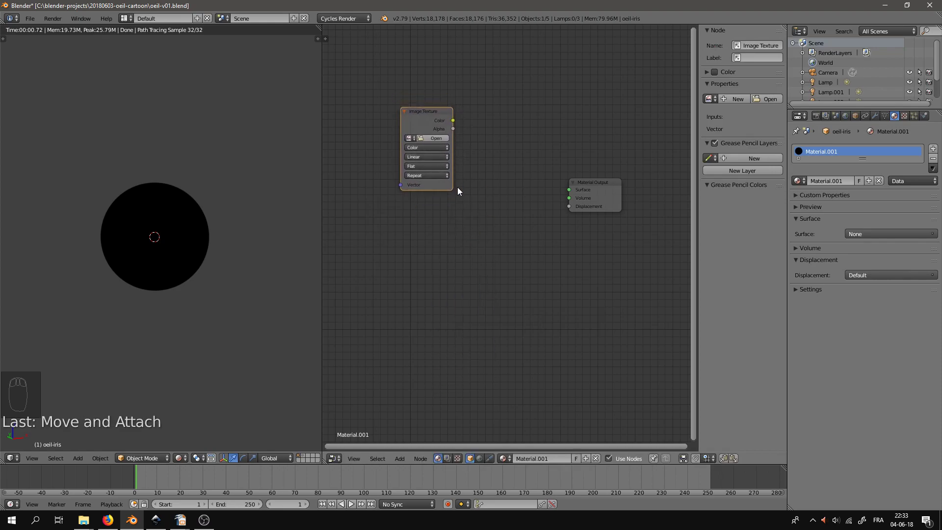
drag(451, 192, 486, 192)
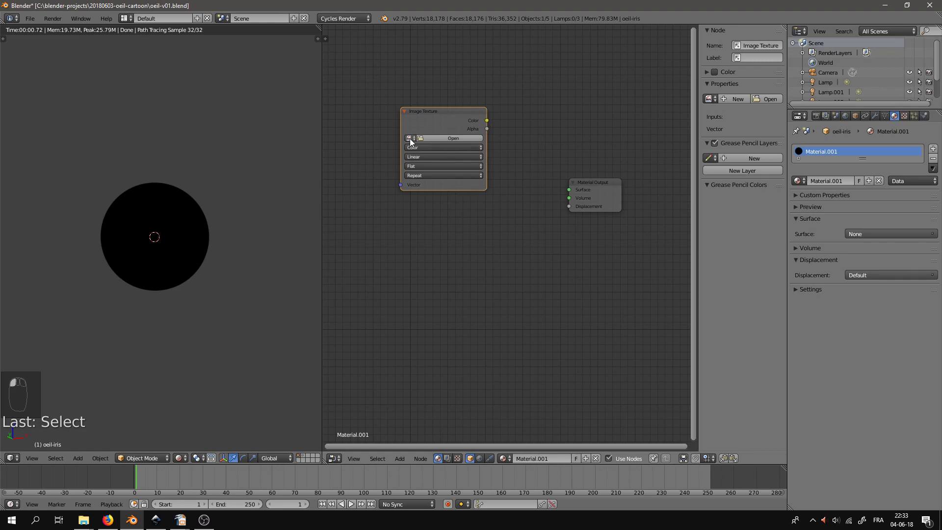
click(410, 139)
click(419, 152)
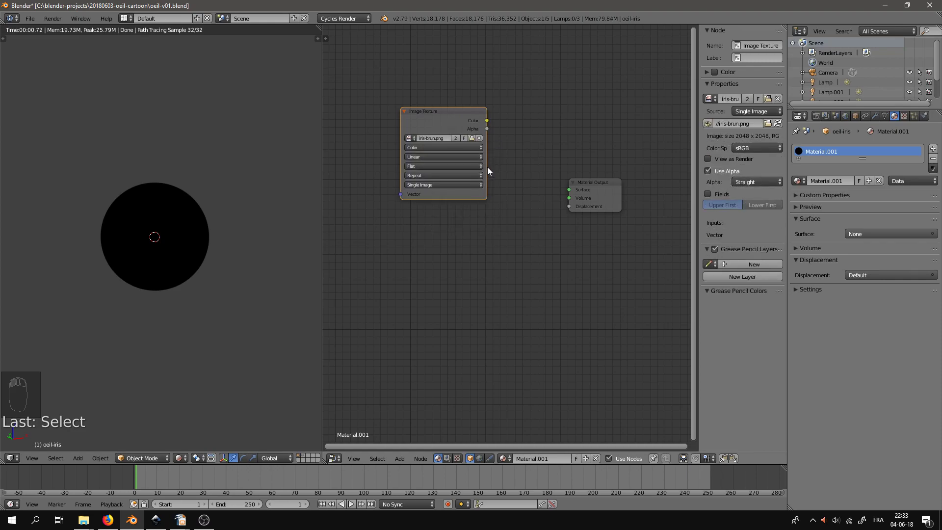
drag(452, 108, 455, 142)
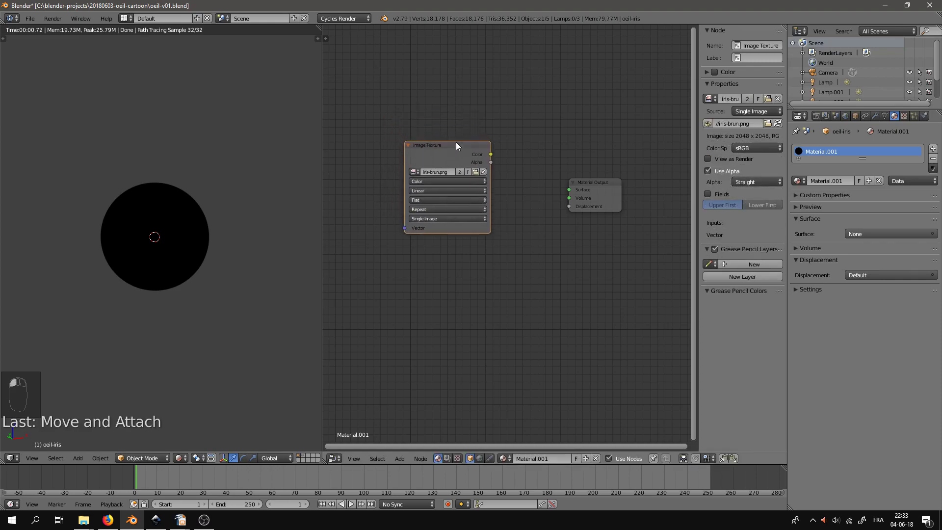
Add a Texture Coordinate node before the Image Texture and link its UV output to the texture's Vector input.
key(shift+a)
mouse_move(466, 265)
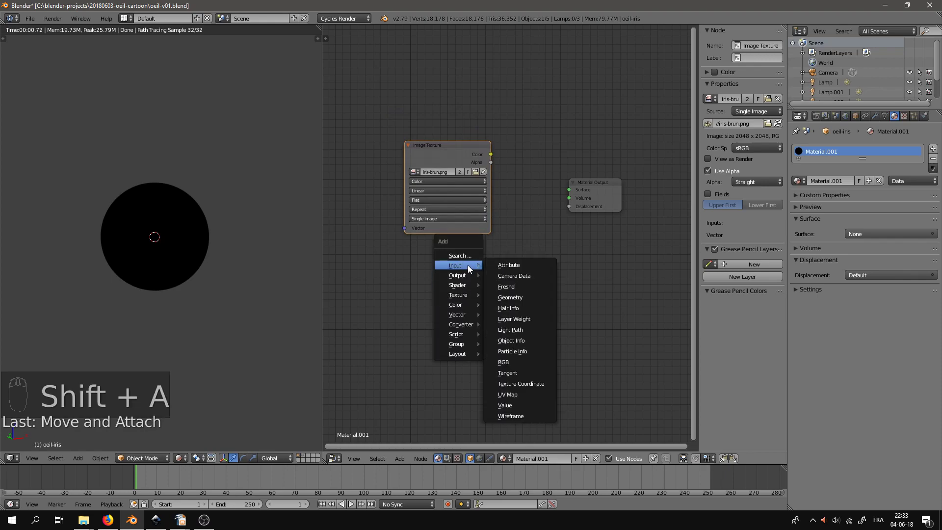
click(520, 383)
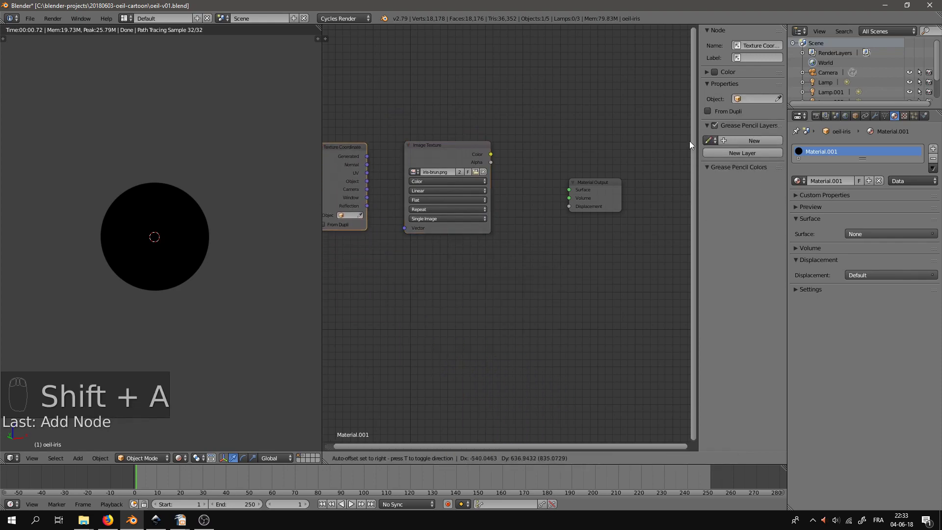
click(346, 154)
drag(418, 145, 415, 225)
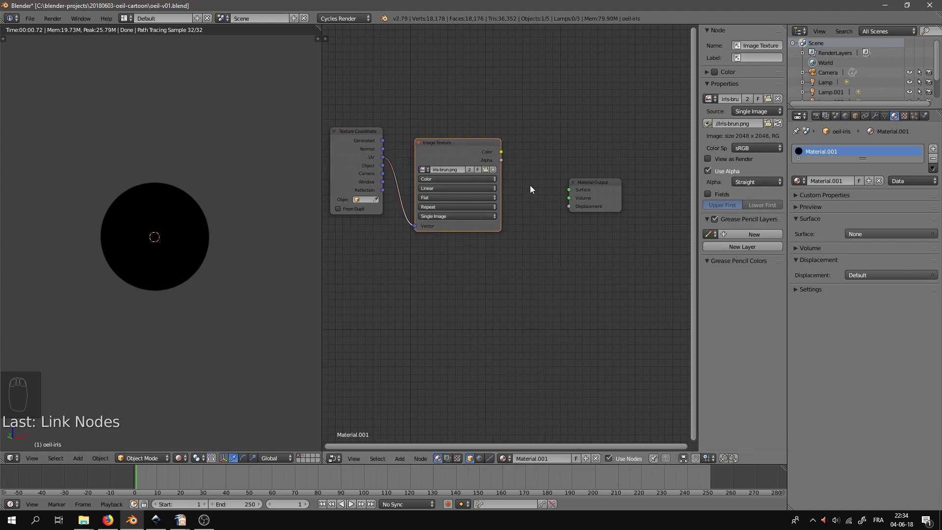
Add a Diffuse BSDF between the Image Texture and Material Output, linking the image Color through it to the output's Surface.
key(shift+a)
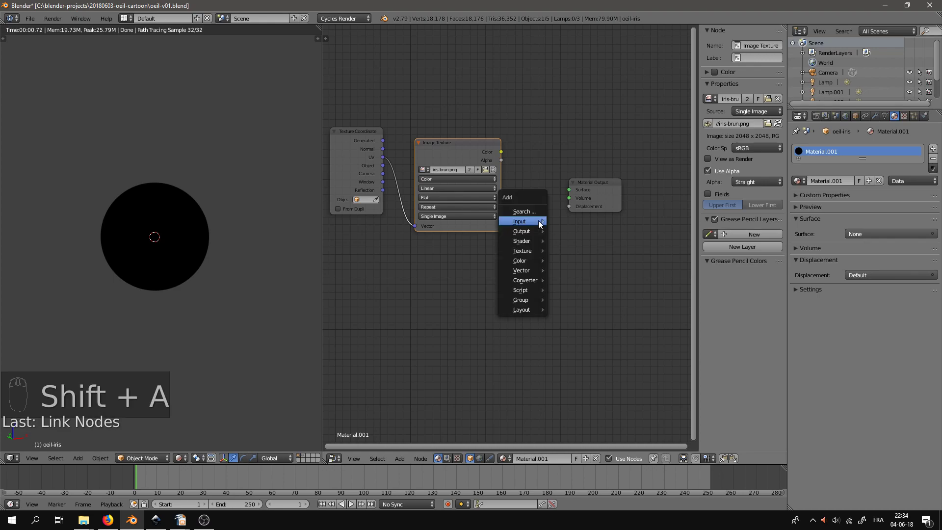
mouse_move(533, 239)
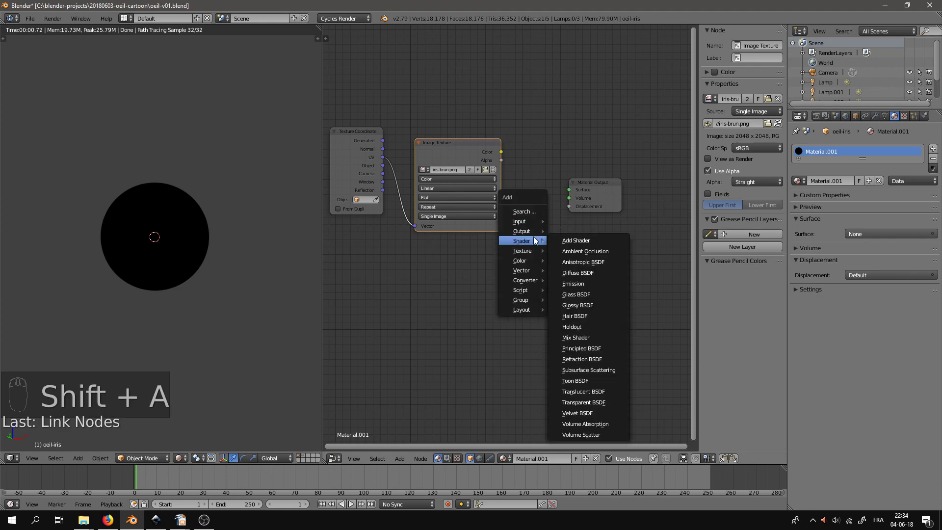
click(584, 273)
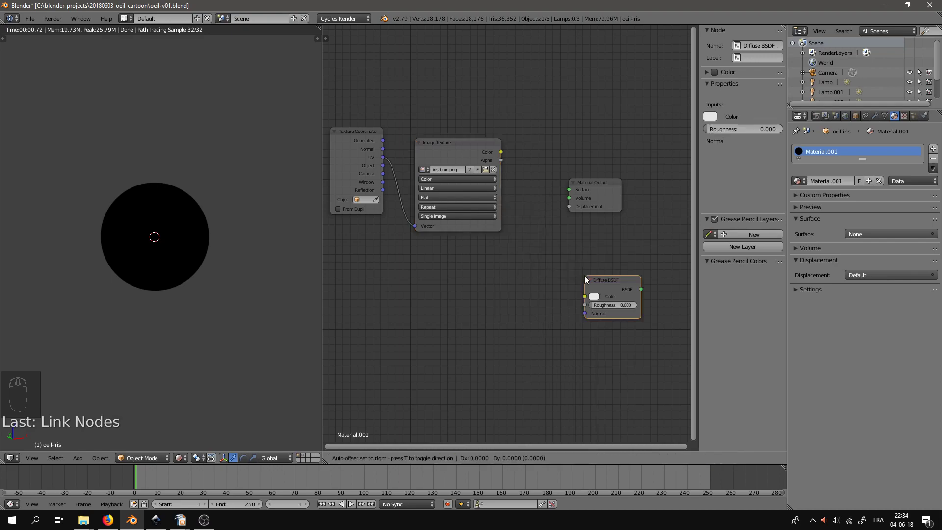
click(518, 159)
click(591, 183)
mouse_move(591, 183)
mouse_down()
mouse_move(627, 179)
mouse_move(596, 188)
mouse_move(604, 187)
mouse_up()
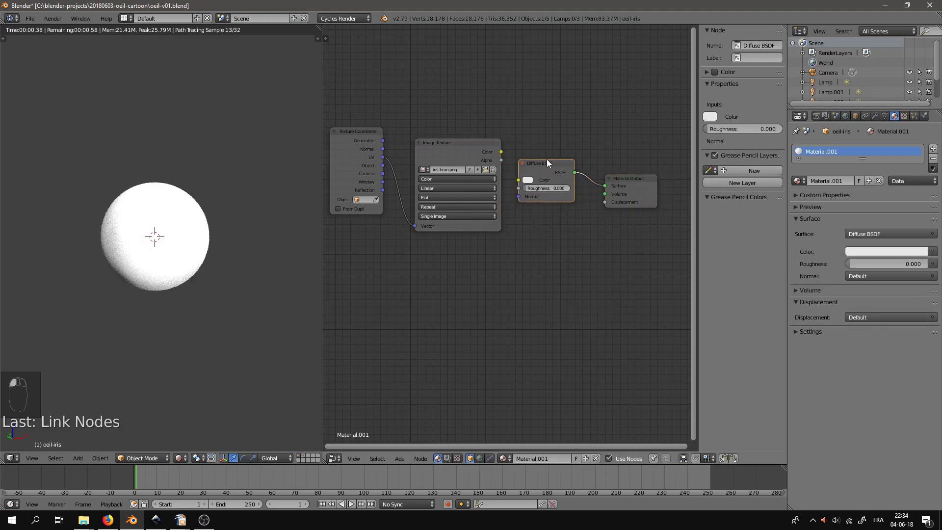
drag(501, 152, 518, 180)
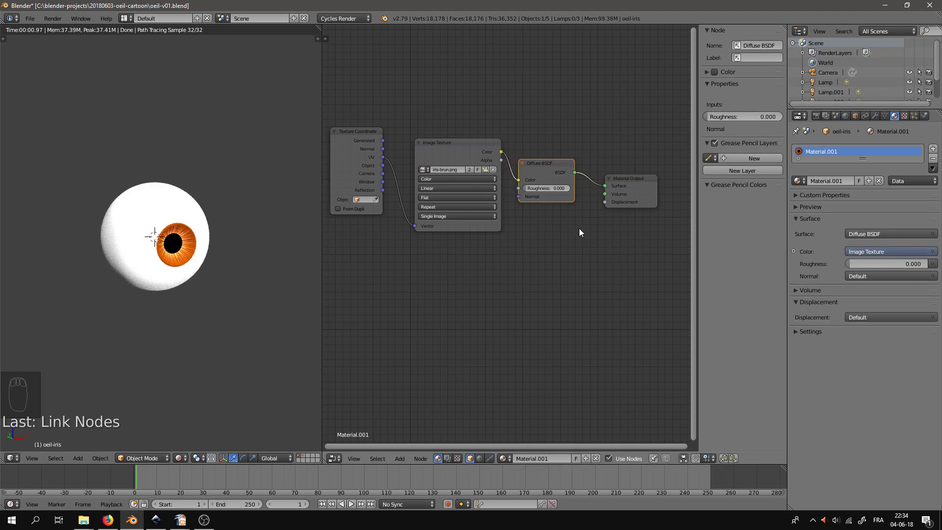
Replace the Node Editor with the UV/Image Editor and show all of oeil-iris's UVs in Edit Mode with Solid shading.
scroll(521, 288, up, 2)
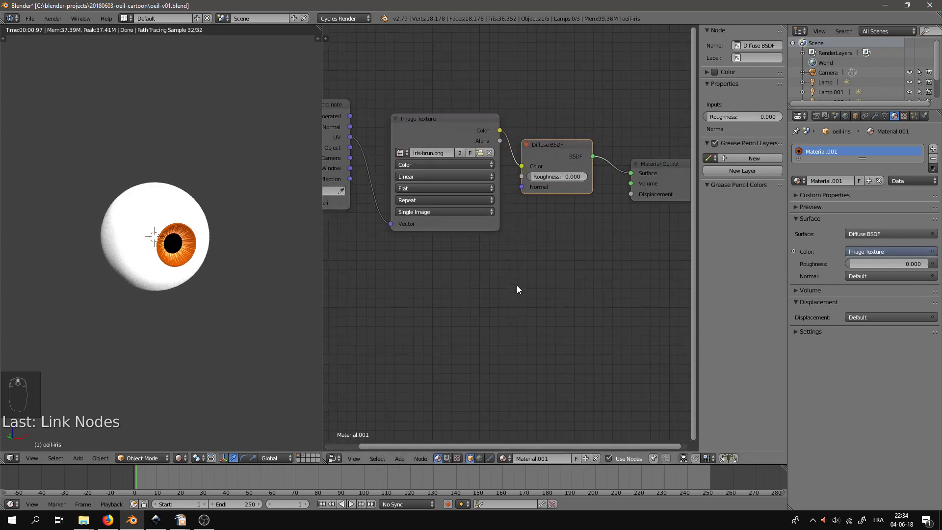
scroll(186, 270, up, 4)
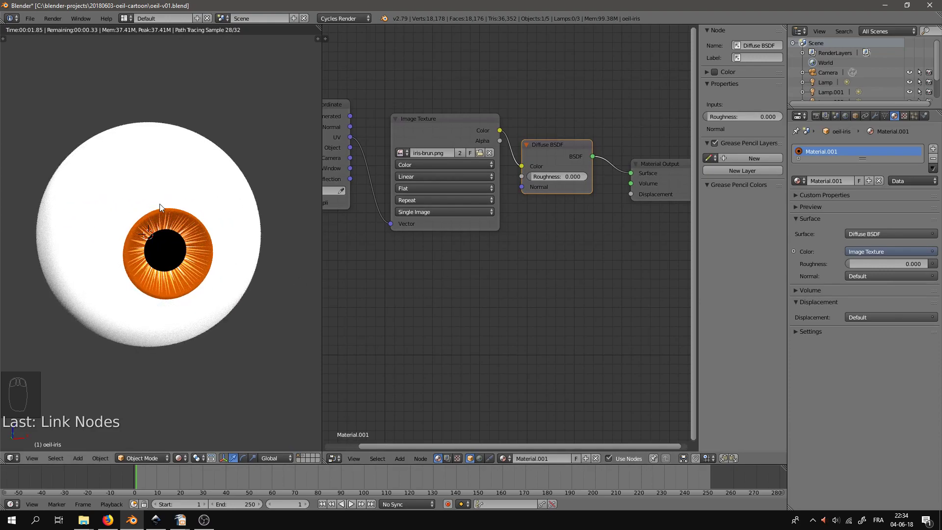
click(336, 459)
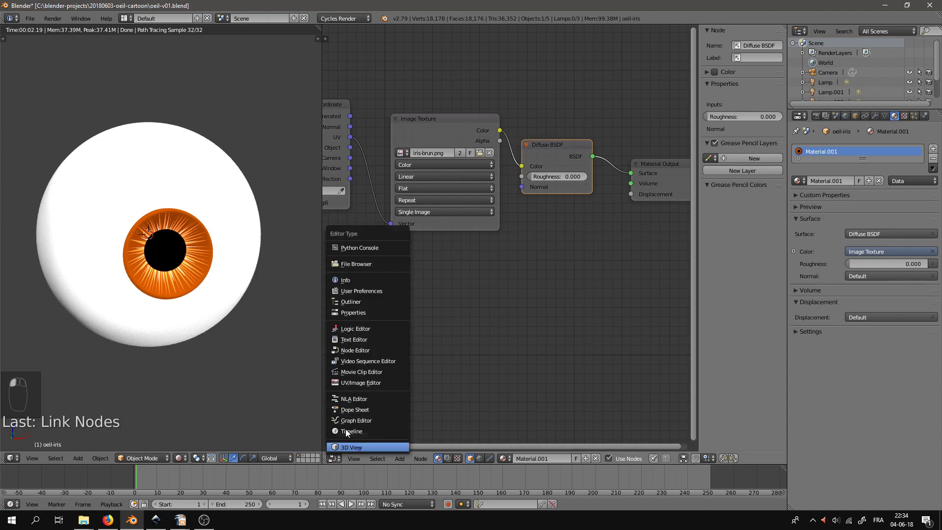
click(353, 382)
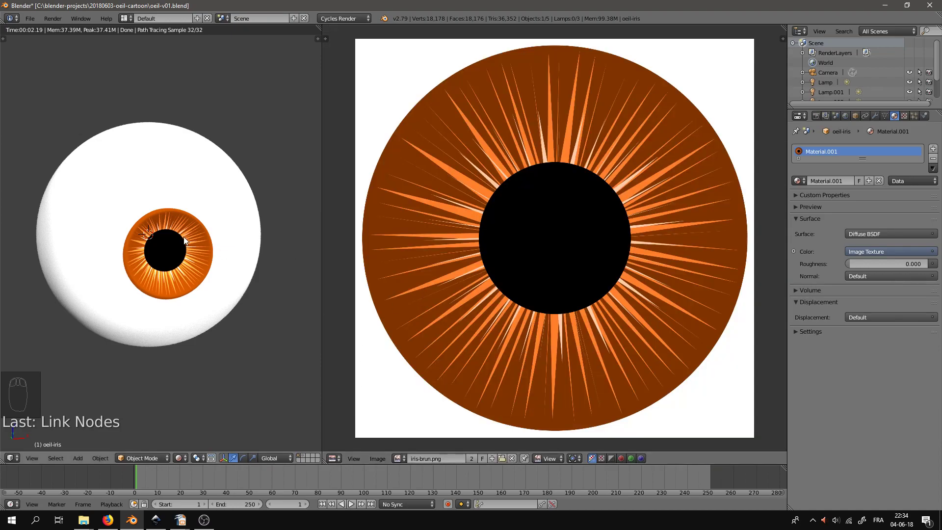
key(shift+z)
key(Tab)
key(a)
key(a)
key(a)
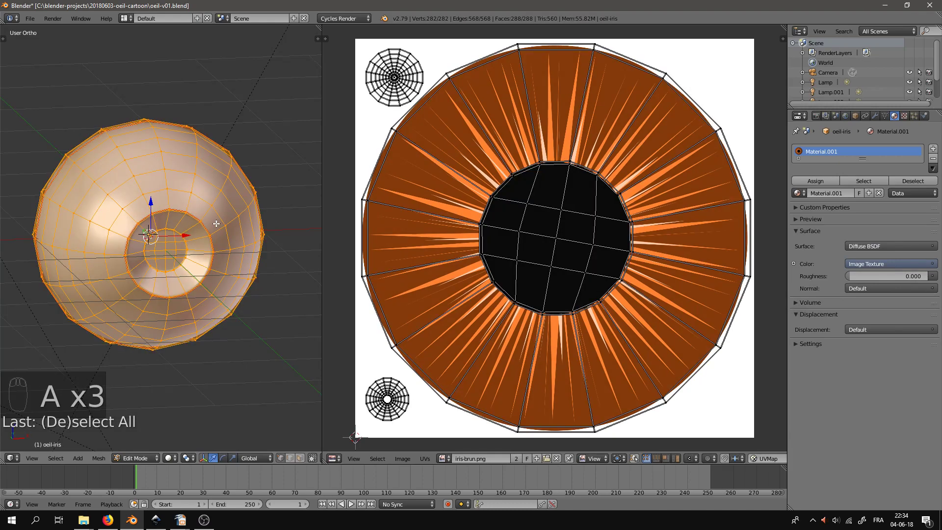
Select the entire large iris UV island and scale it down slightly to fit inside the iris image.
right_click(666, 75)
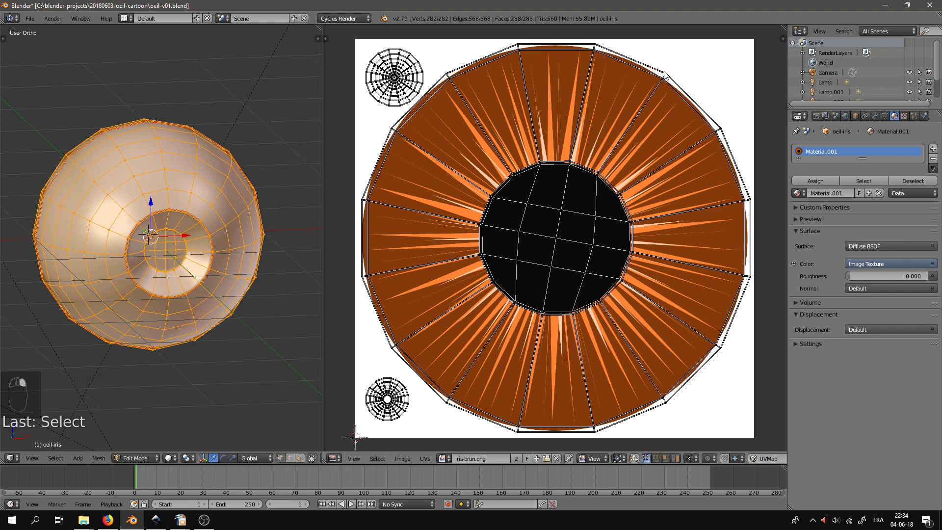
key(l)
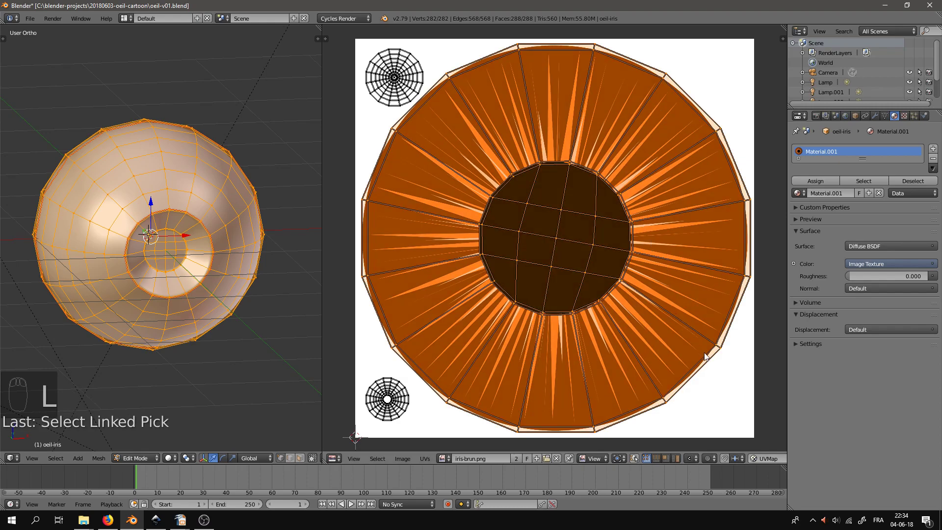
key(s)
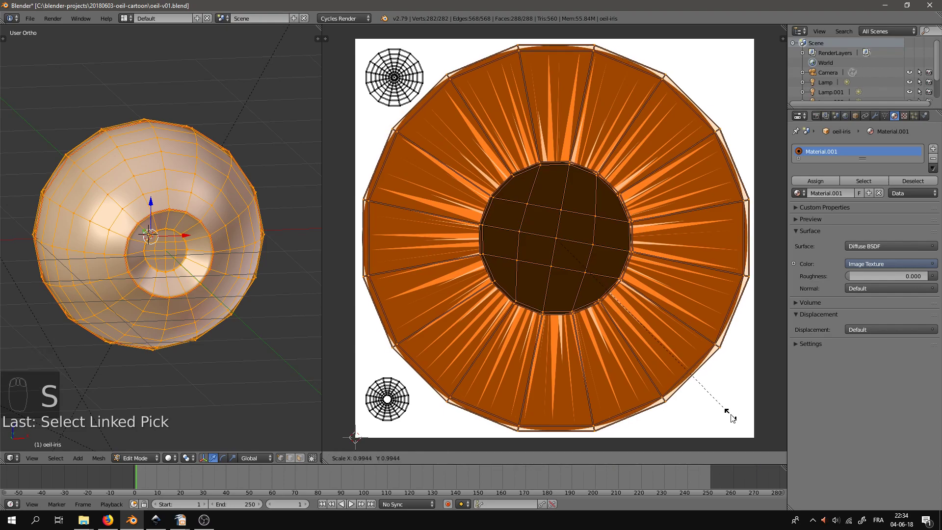
click(723, 412)
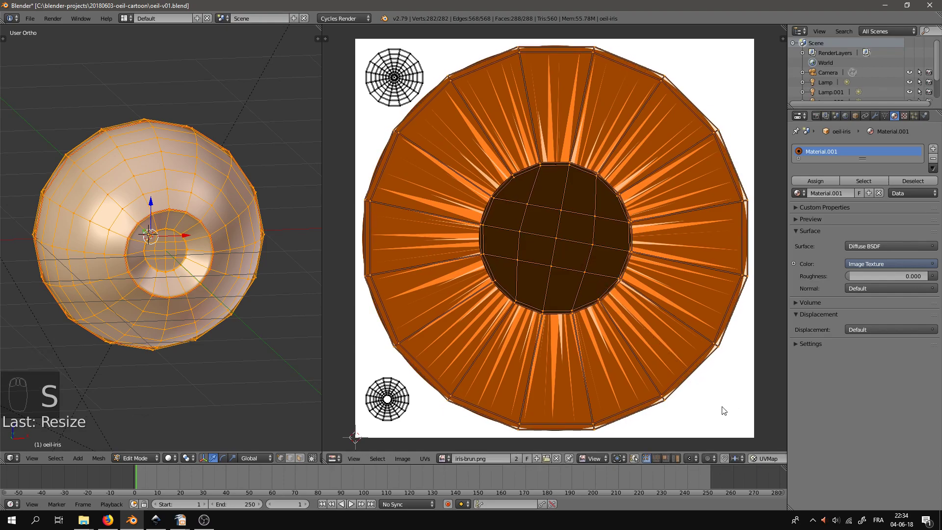
Set the 3D view to Rendered shading and scale the iris UV island up by a factor of about 1.027.
click(174, 458)
click(181, 393)
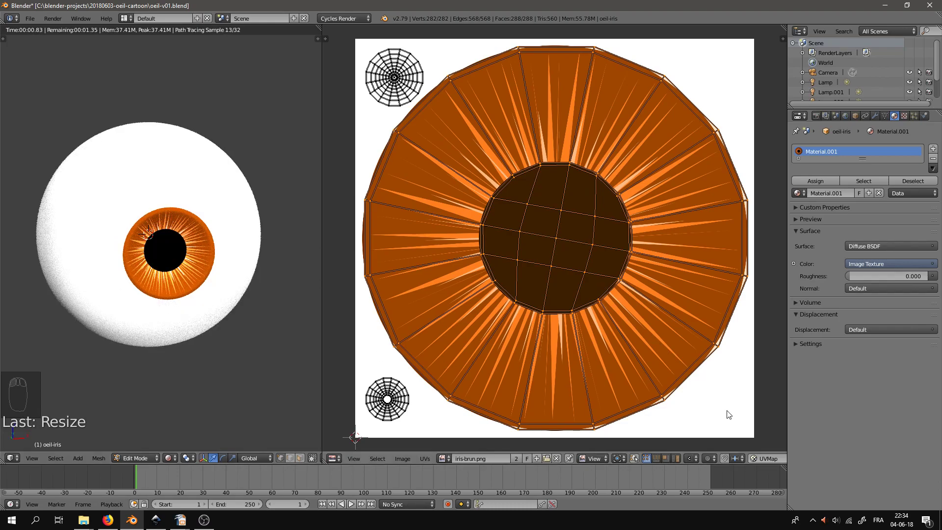
key(s)
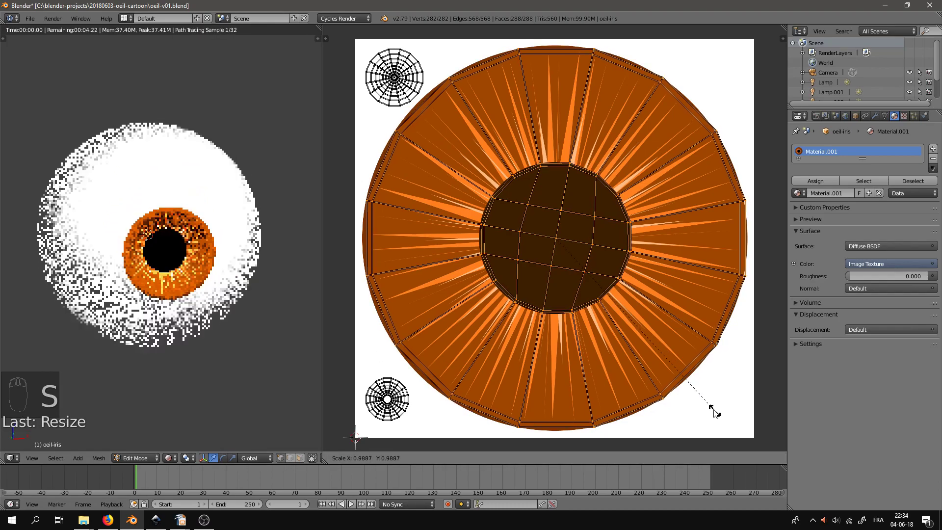
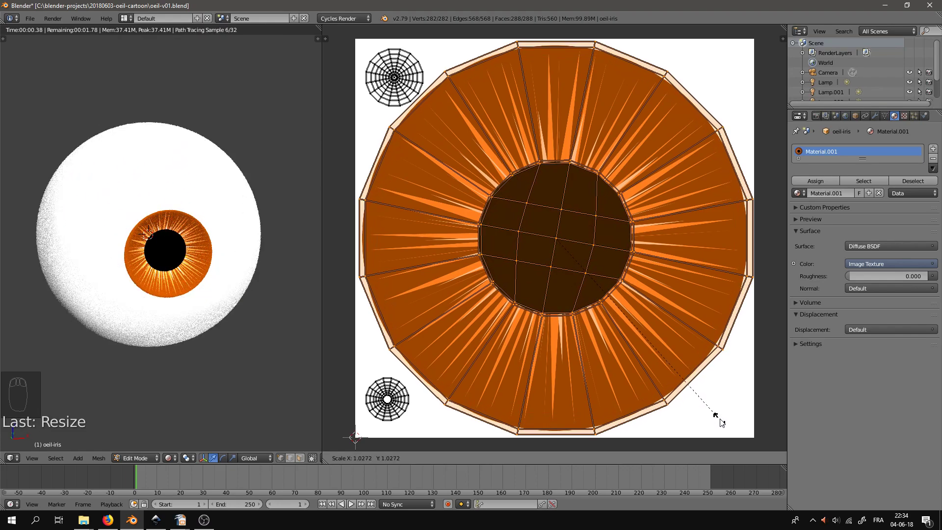
click(719, 421)
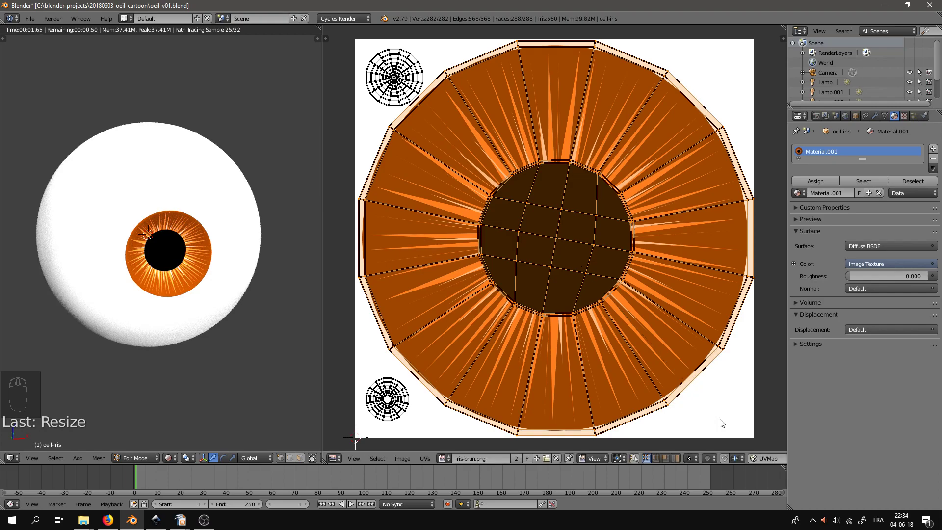
Nudge the iris UV island slightly left to centre it on the image and scale it up by about 1.008.
key(g)
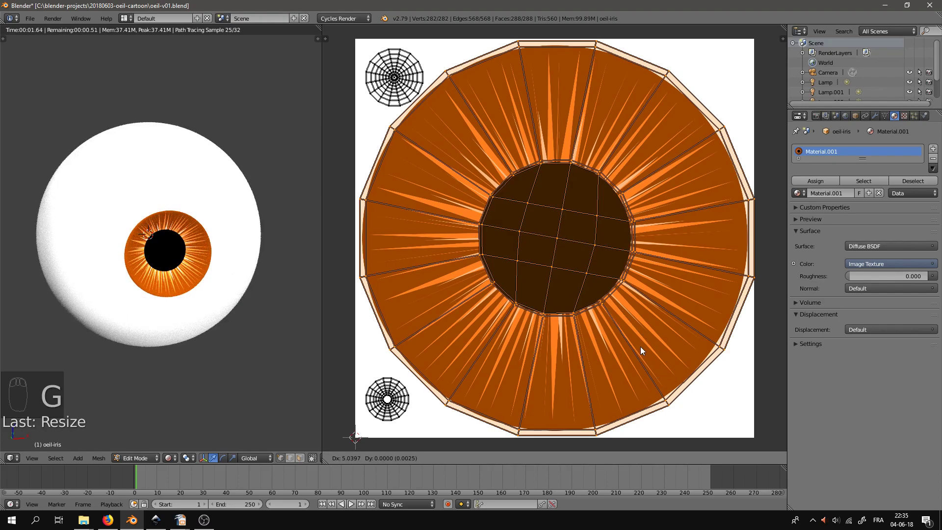
click(636, 348)
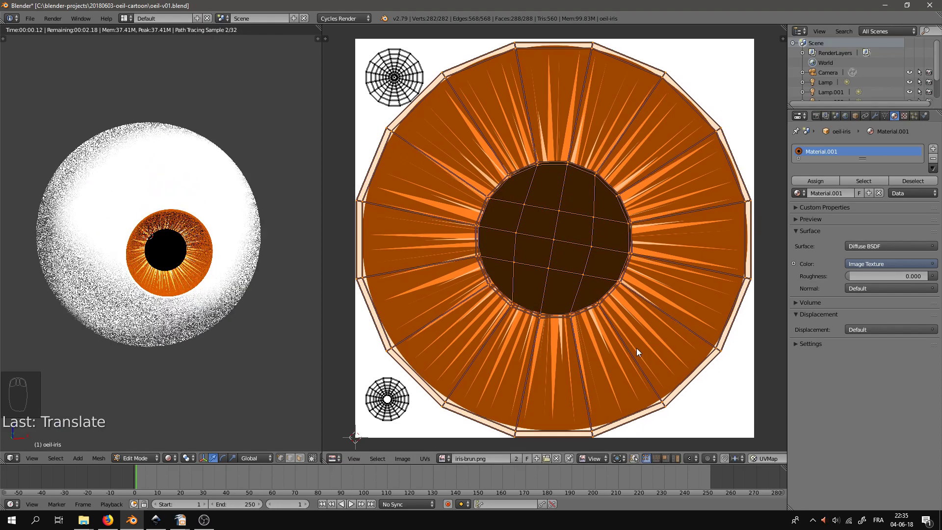
key(s)
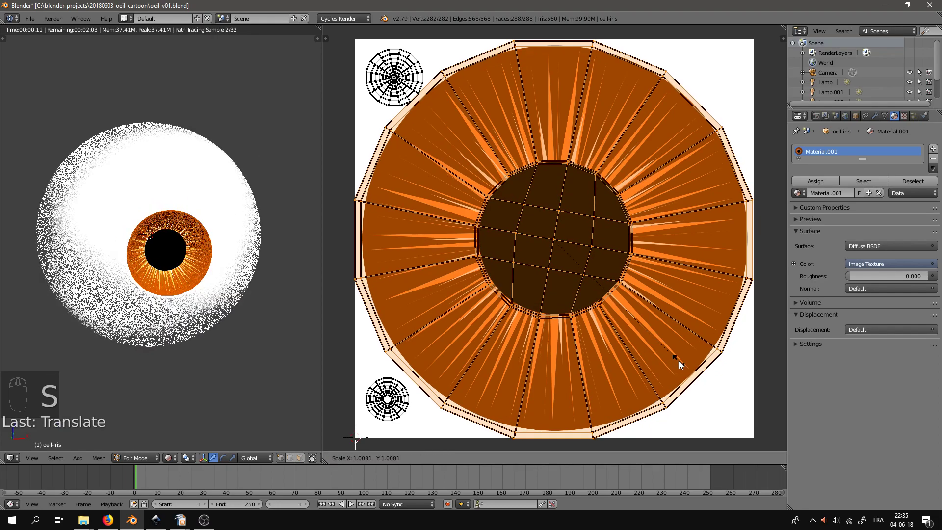
click(678, 361)
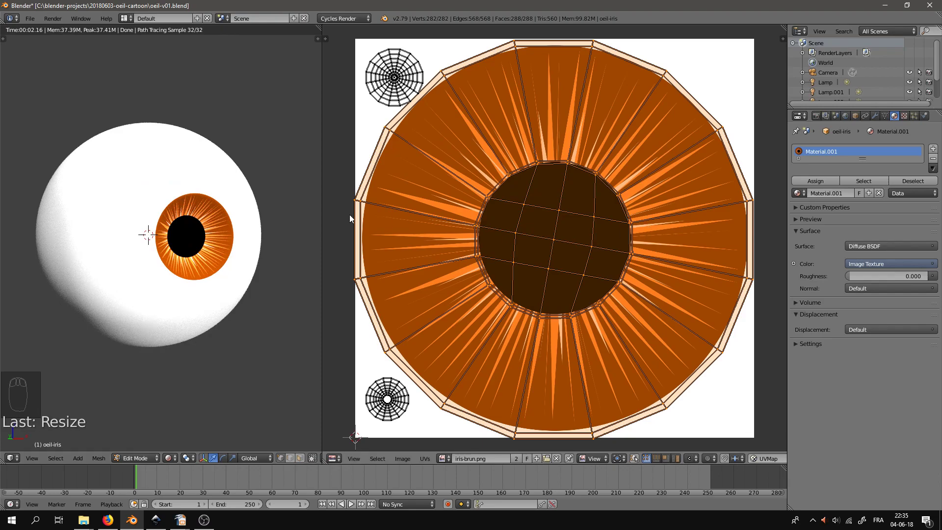
Leave Edit Mode and inspect the iris texture on the rendered eye from a slightly different angle.
key(Tab)
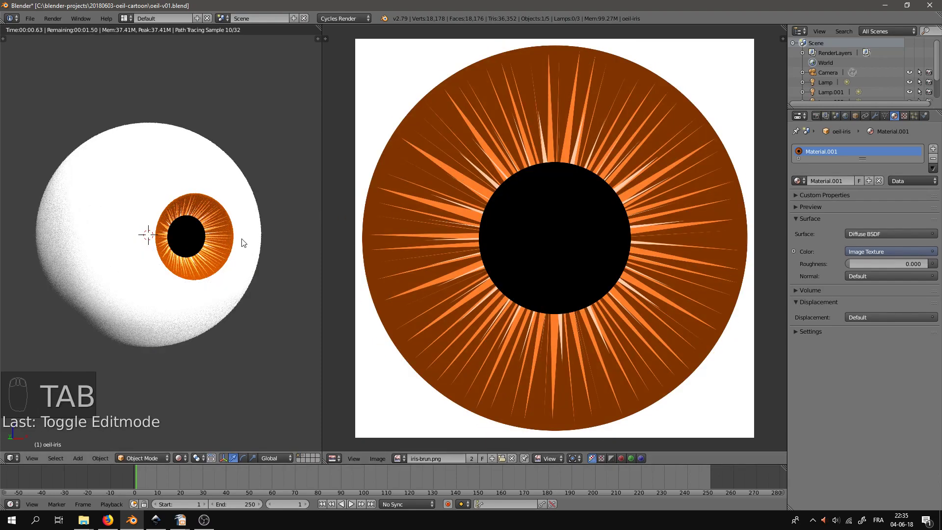
middle_drag(172, 196, 211, 195)
scroll(226, 227, up, 2)
scroll(232, 224, down, 2)
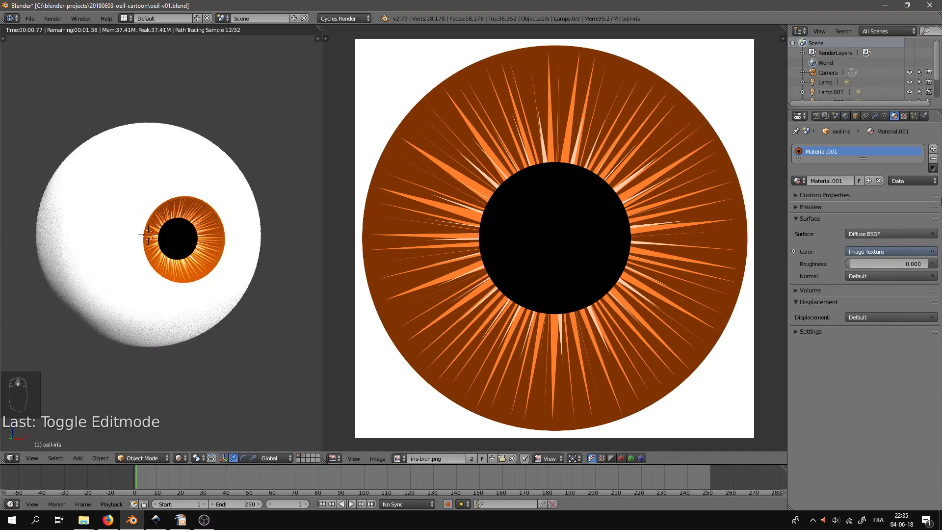
Set the World background colour to pure black and check the rendered eye against it from a slightly different angle.
click(843, 117)
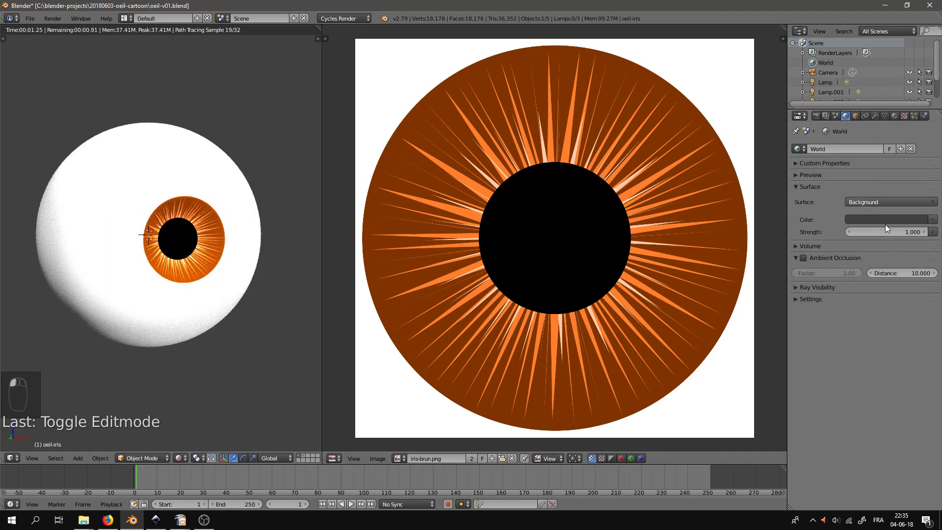
click(885, 222)
drag(919, 133, 922, 150)
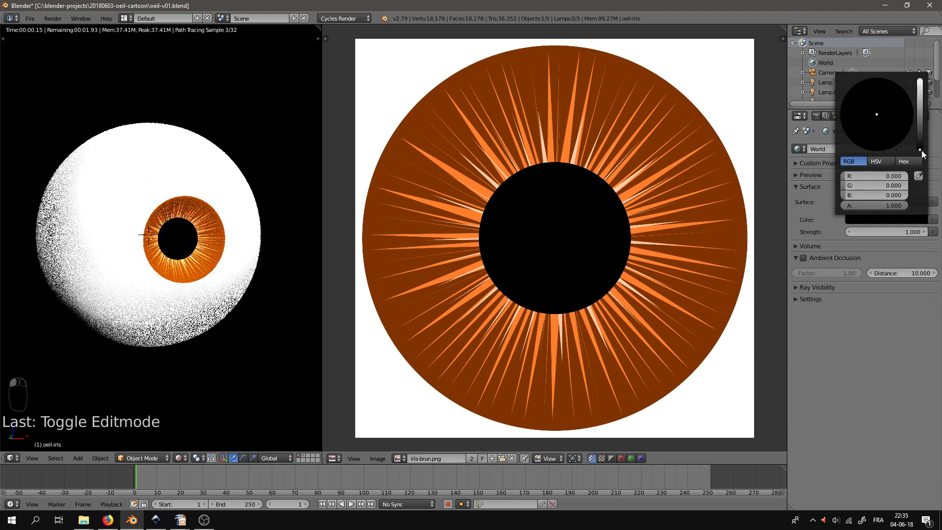
scroll(274, 269, down, 1)
middle_drag(256, 265, 255, 277)
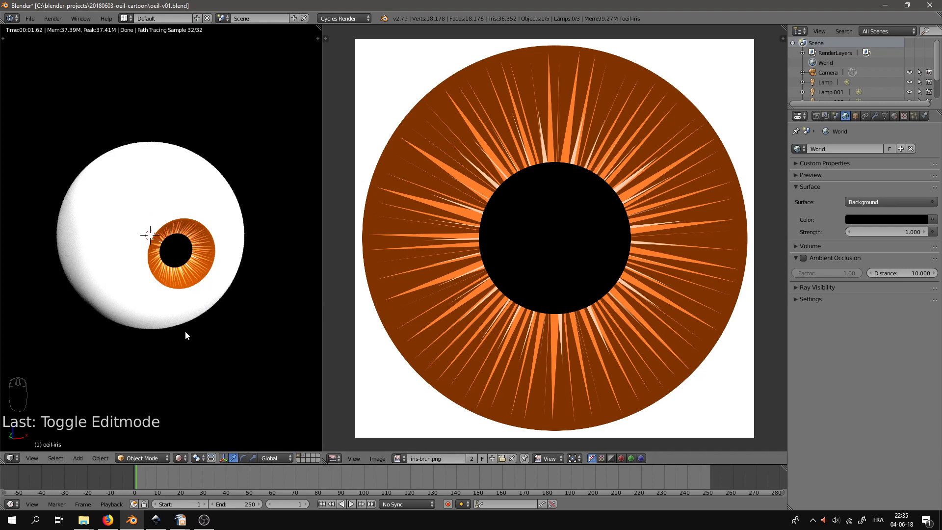
Leave Rendered shading and move the oeil-surface sphere from the second layer to the first layer, displaying the first layer.
key(shift+z)
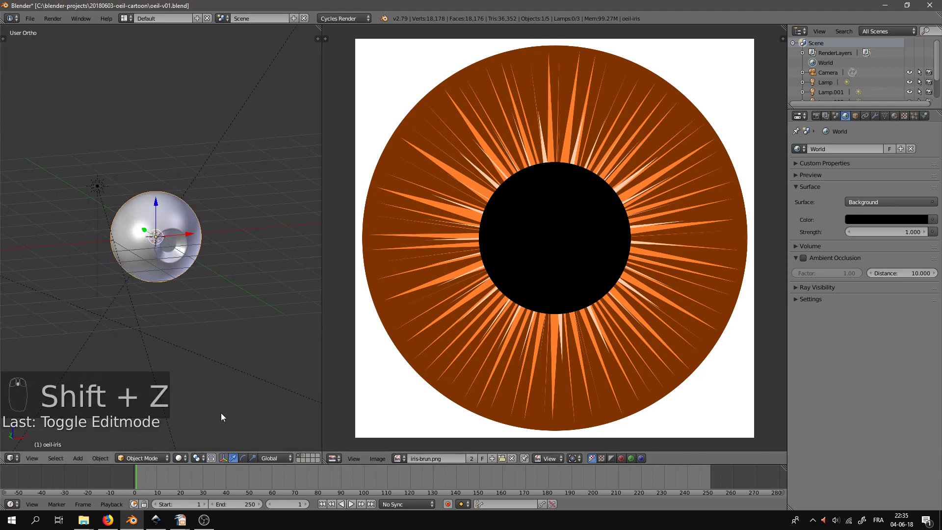
key(shift+space)
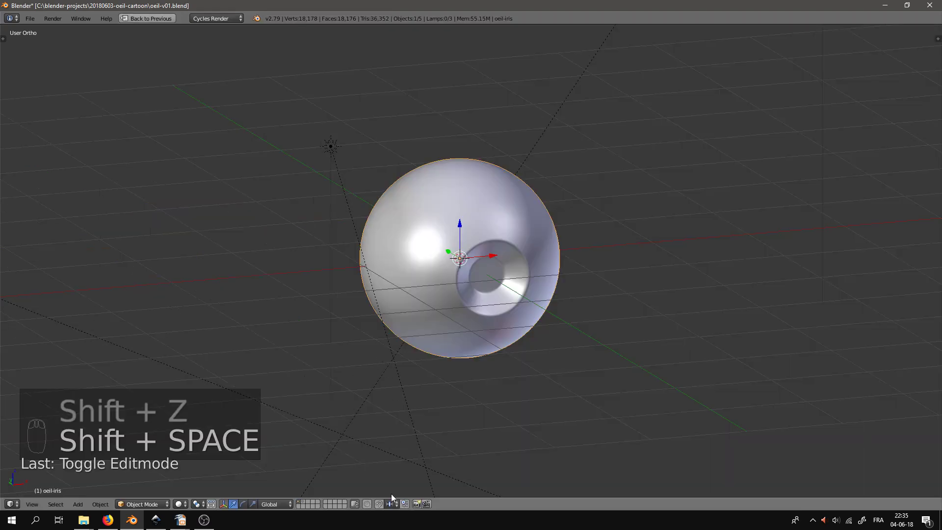
click(305, 504)
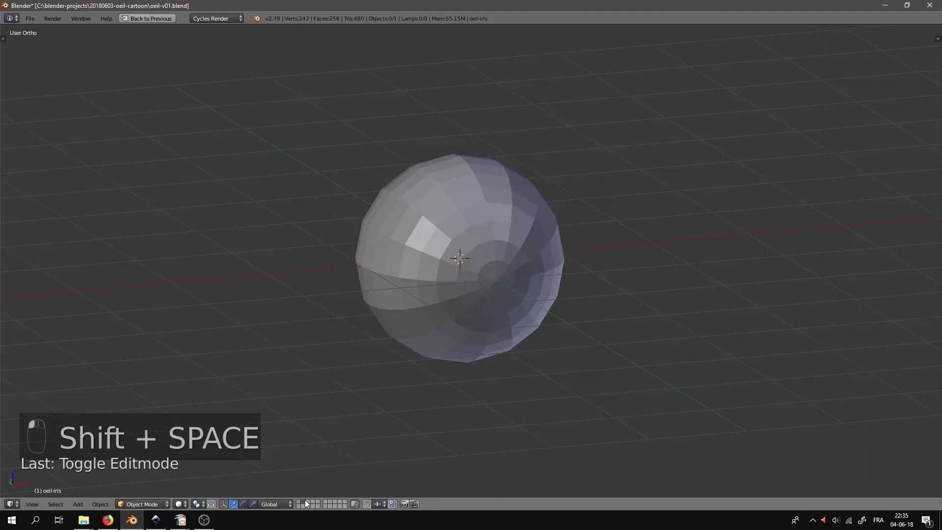
right_click(497, 226)
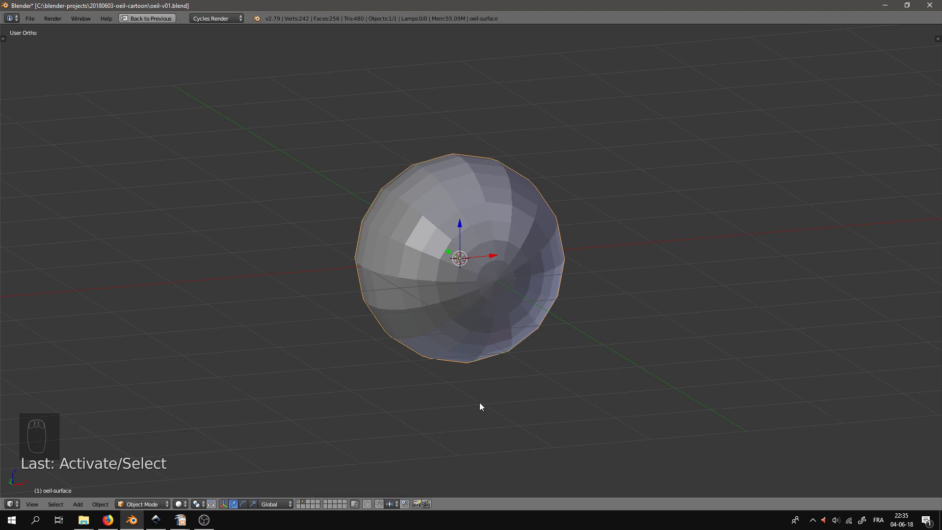
key(m)
click(559, 419)
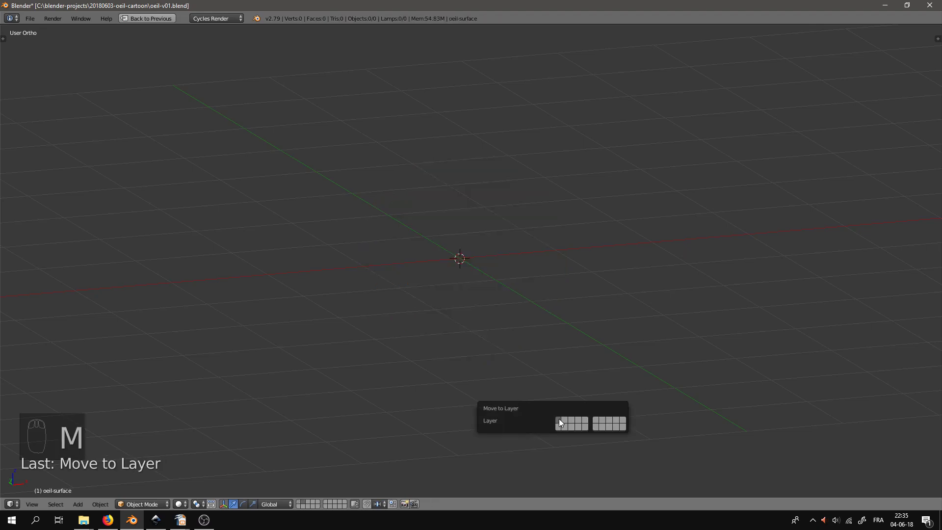
click(299, 502)
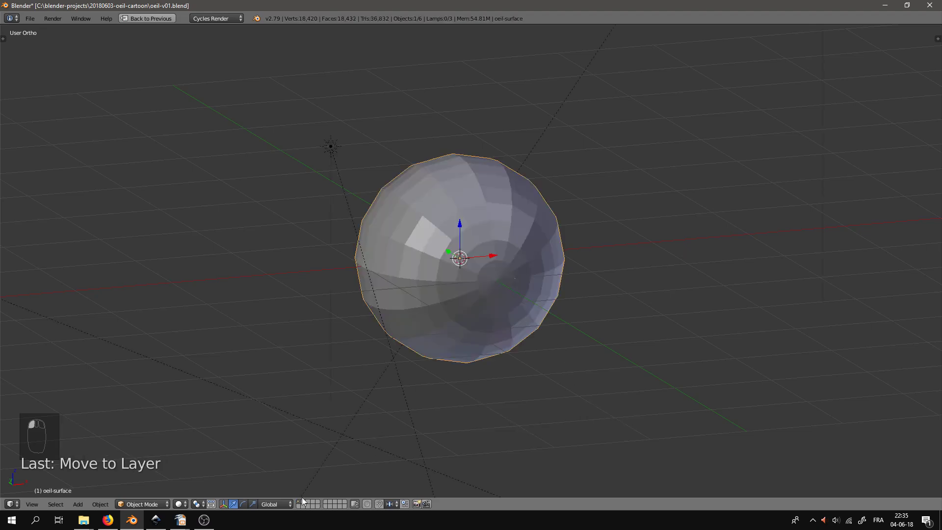
key(shift+space)
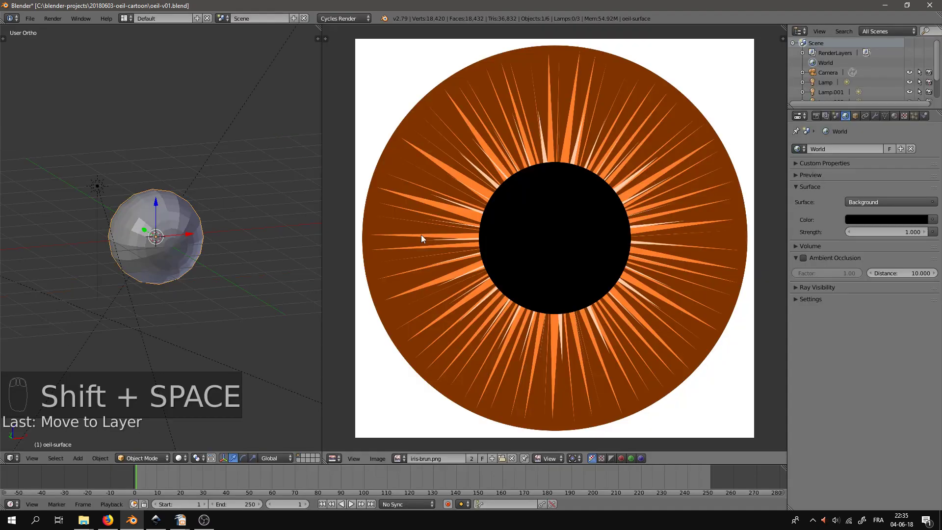
Replace the UV/Image Editor with the Node Editor and create a new material for the oeil-surface object.
scroll(227, 224, up, 3)
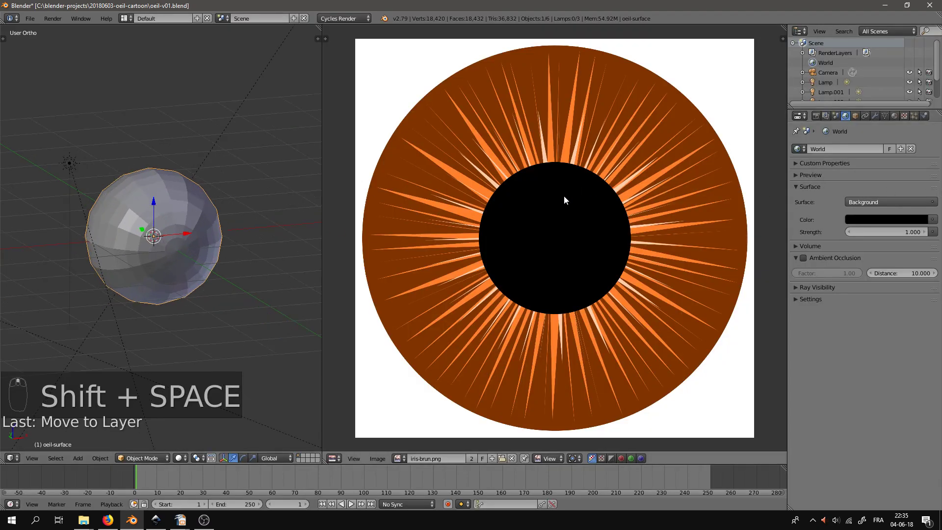
click(332, 458)
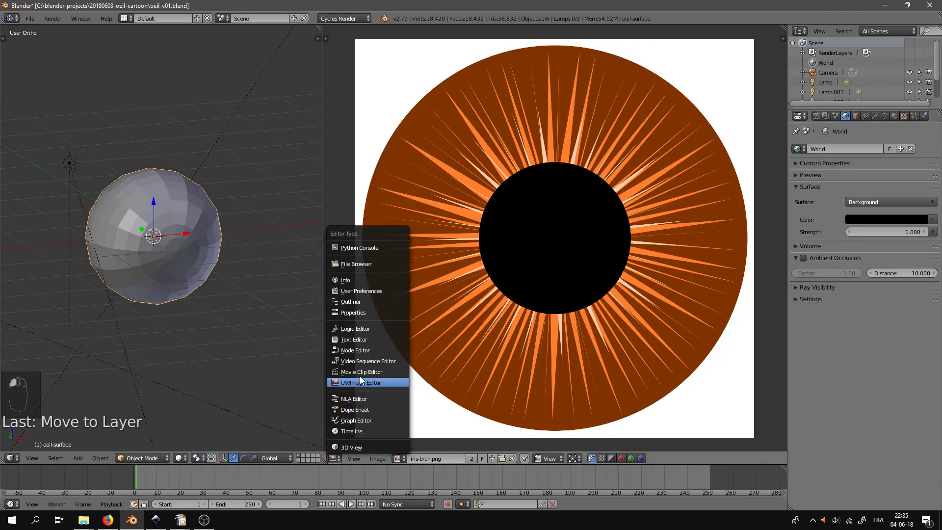
click(357, 347)
right_click(196, 207)
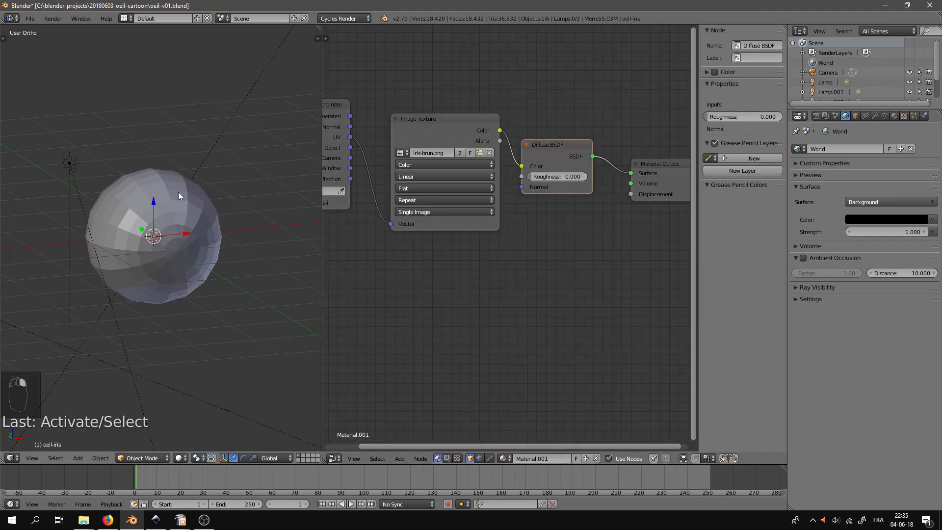
right_click(179, 193)
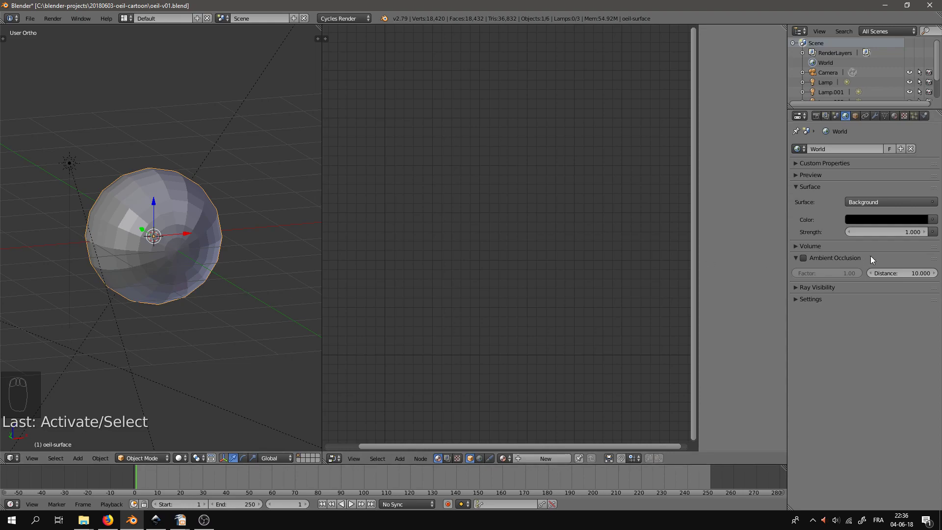
click(894, 117)
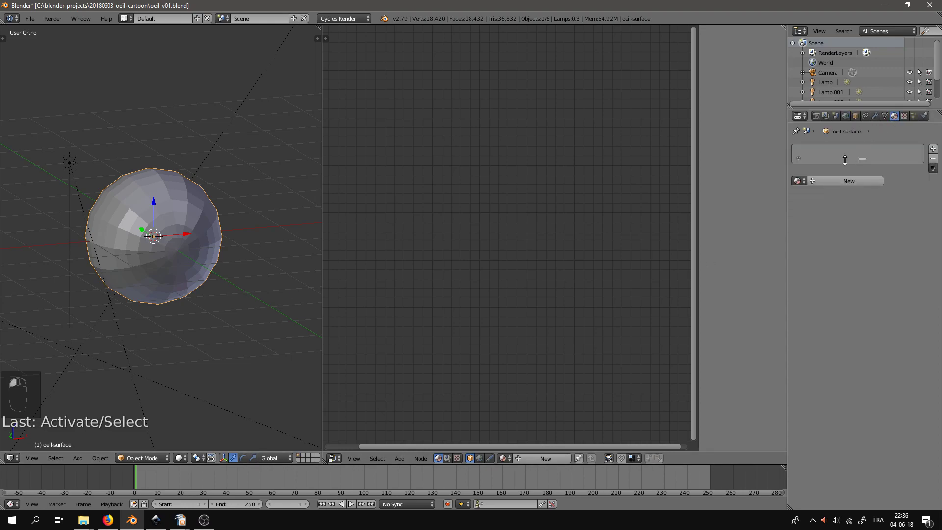
click(834, 180)
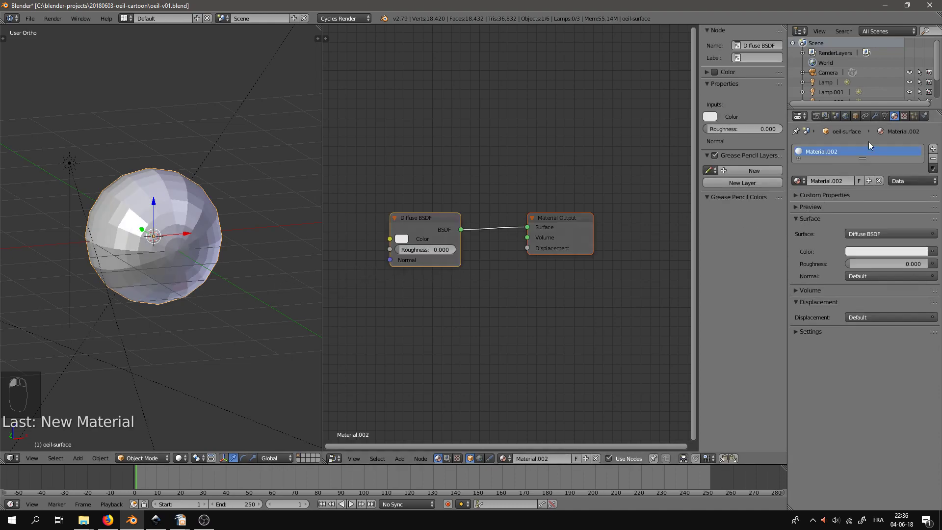
Add a Subdivision Surface modifier to oeil-surface with View and Render subdivisions set to 3.
click(874, 116)
click(820, 149)
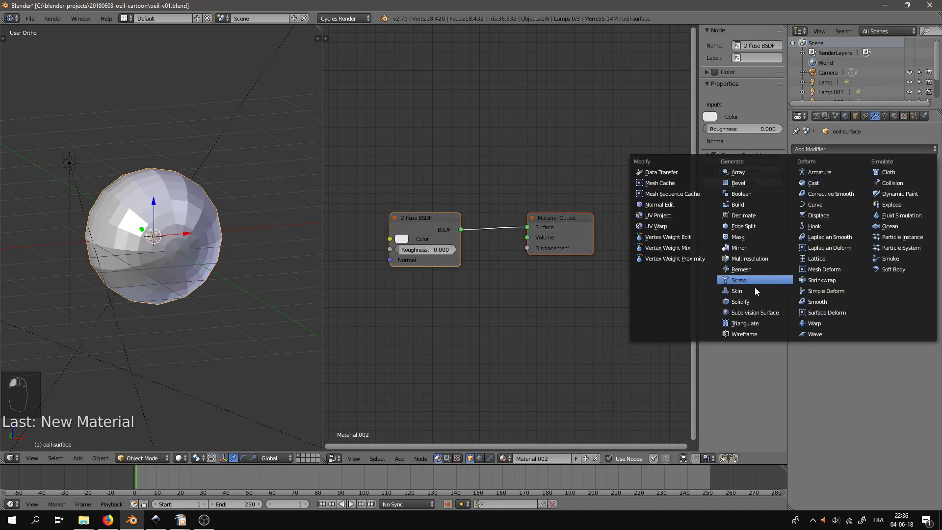
click(746, 313)
click(857, 213)
click(858, 214)
click(858, 225)
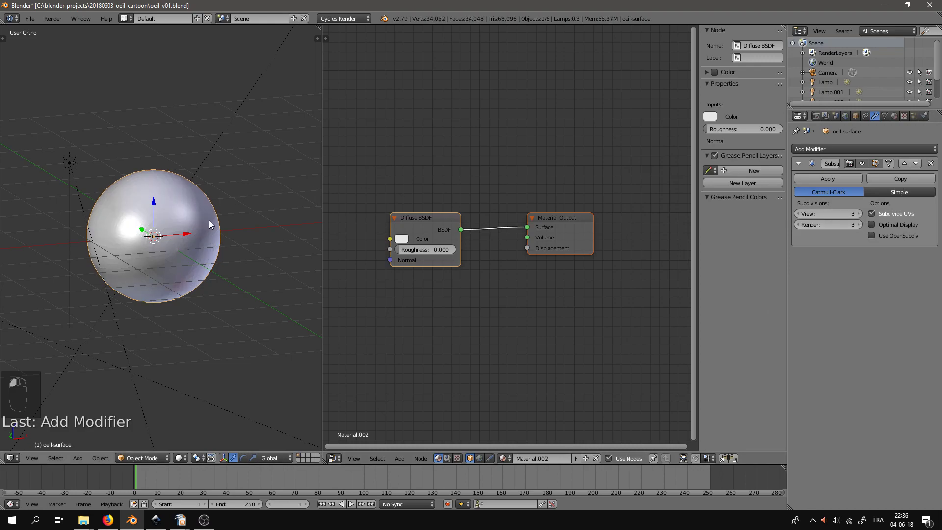
Delete the Diffuse BSDF node from the outer surface's material and add a Glossy BSDF node in its place.
drag(439, 216, 474, 184)
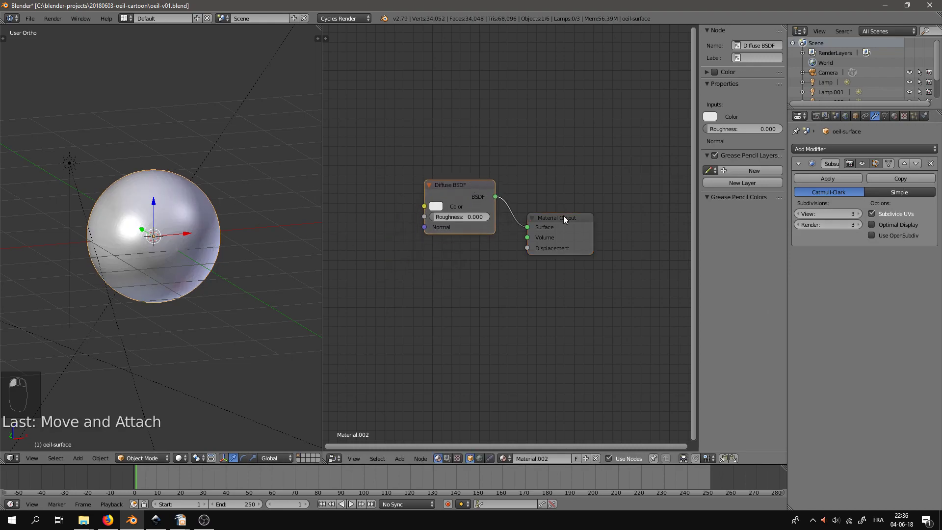
drag(563, 216, 588, 206)
drag(459, 184, 468, 152)
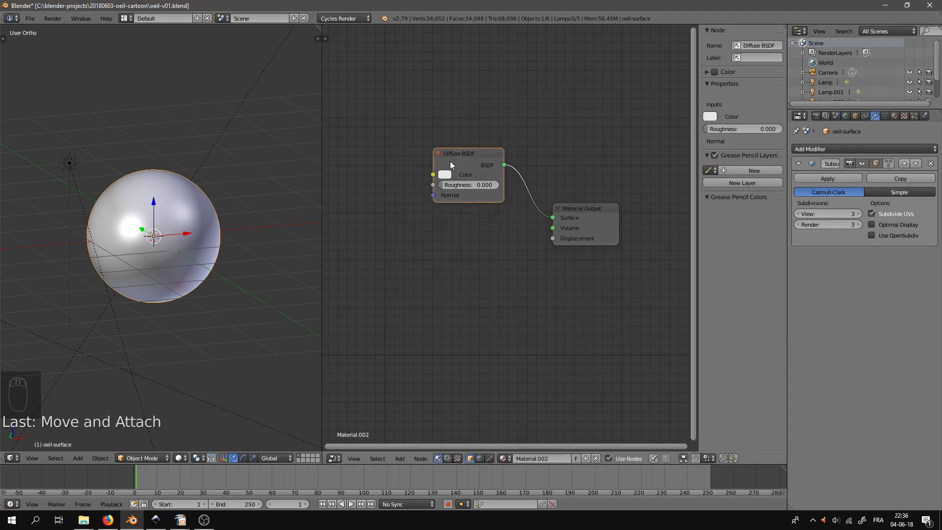
key(x)
key(shift+a)
mouse_move(451, 164)
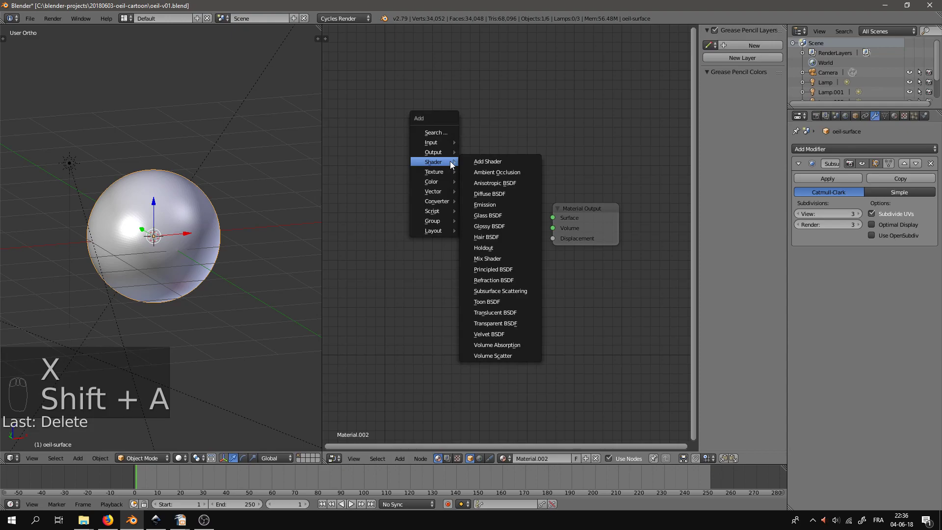
click(425, 258)
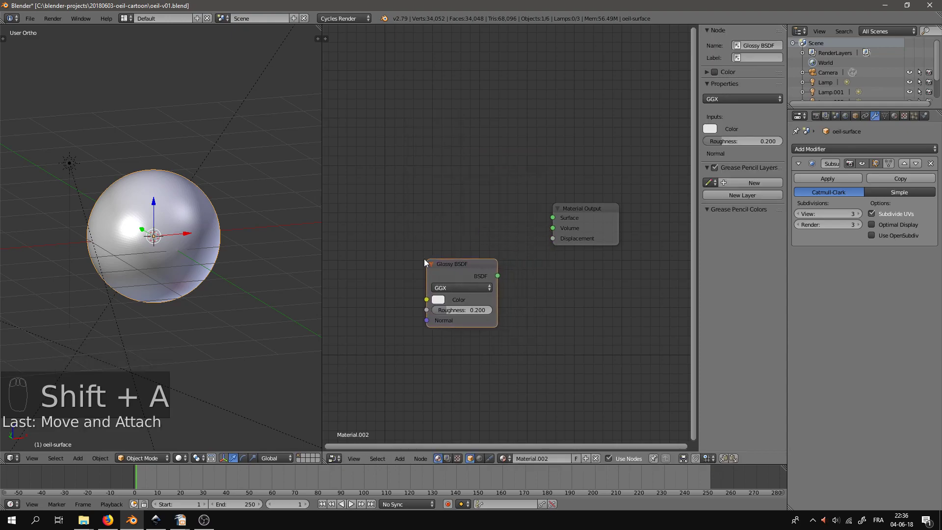
Add a Transparent BSDF node above the Glossy BSDF and a Mix Shader node before the Material Output.
key(shift+a)
mouse_move(419, 261)
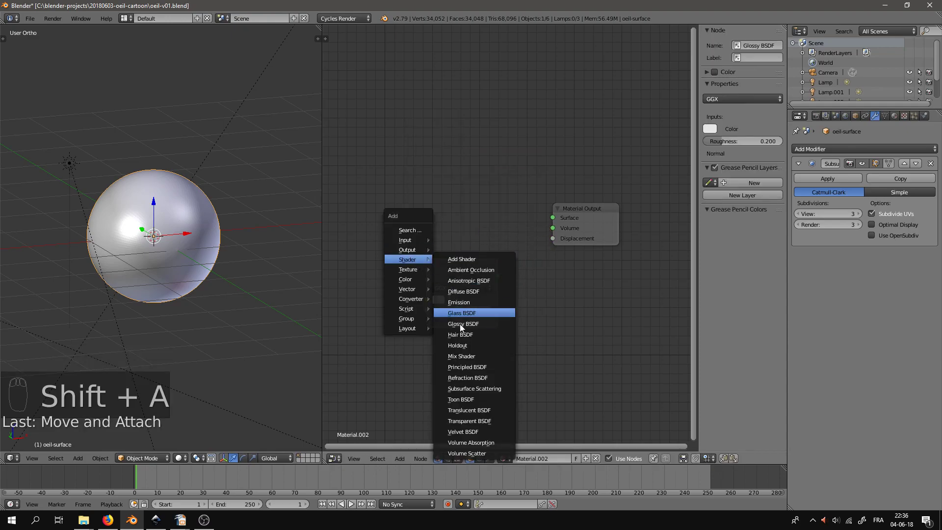
click(462, 419)
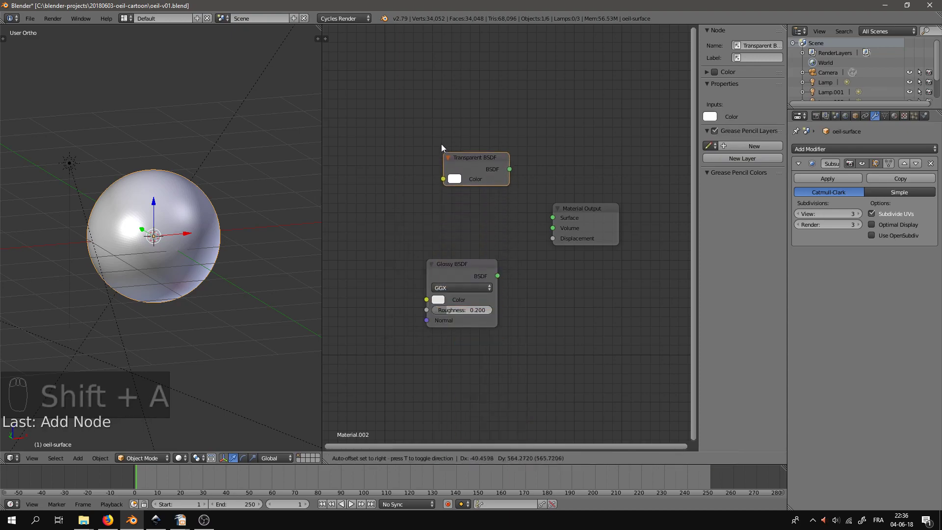
click(431, 145)
key(shift+a)
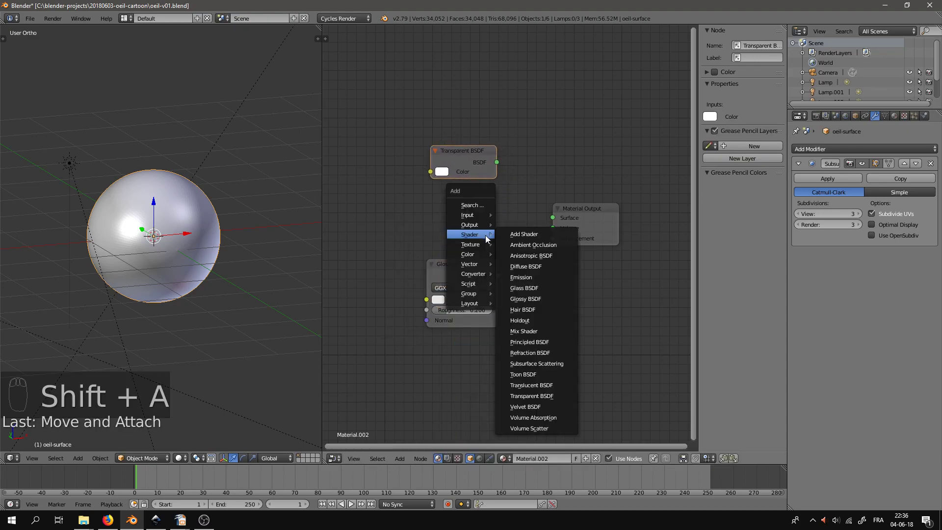
mouse_move(482, 234)
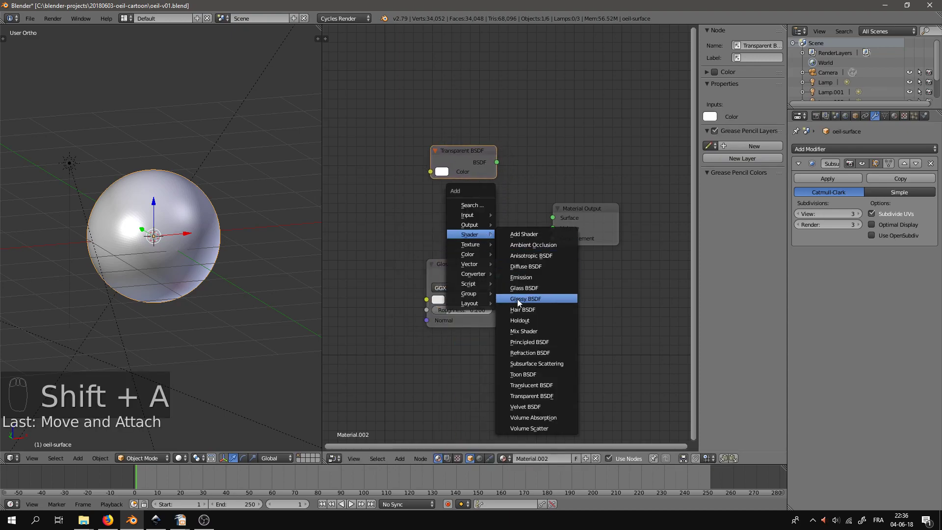
click(521, 330)
click(555, 199)
Connect the Mix Shader output to the Material Output's Surface input and space the nodes apart.
drag(582, 207, 614, 202)
drag(546, 195, 585, 213)
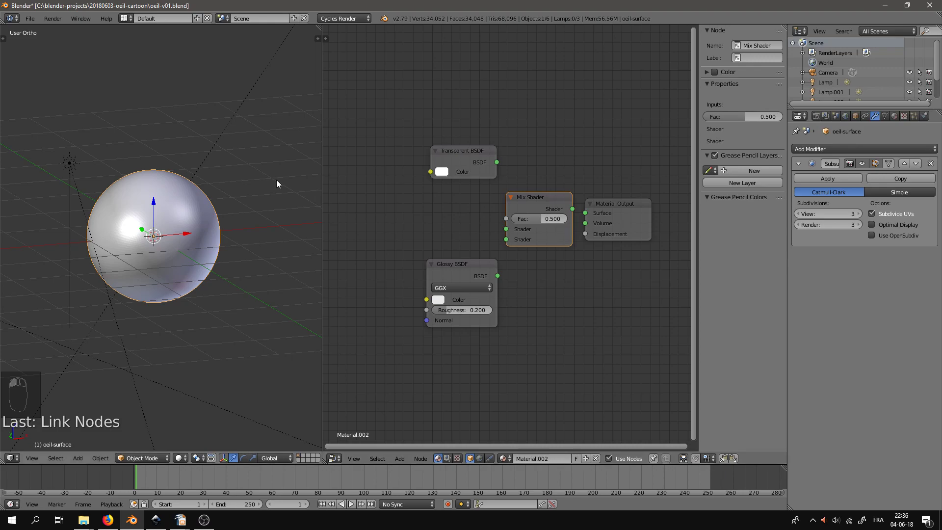
drag(444, 151, 403, 141)
drag(441, 261, 391, 260)
drag(526, 194, 585, 212)
drag(477, 199, 485, 200)
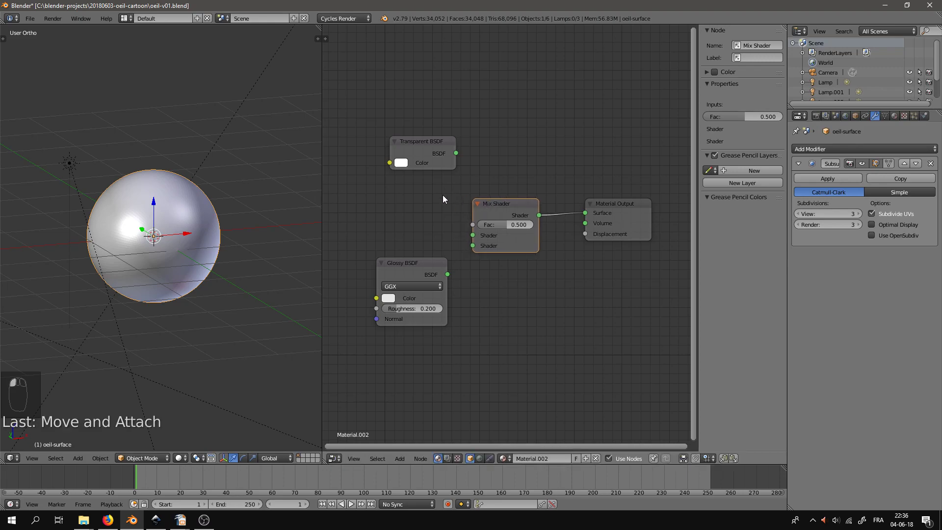
Turn on Rendered shading and link the Transparent BSDF and Glossy BSDF to the Mix Shader's first and second shader inputs.
key(shift+a)
key(Escape)
key(shift+z)
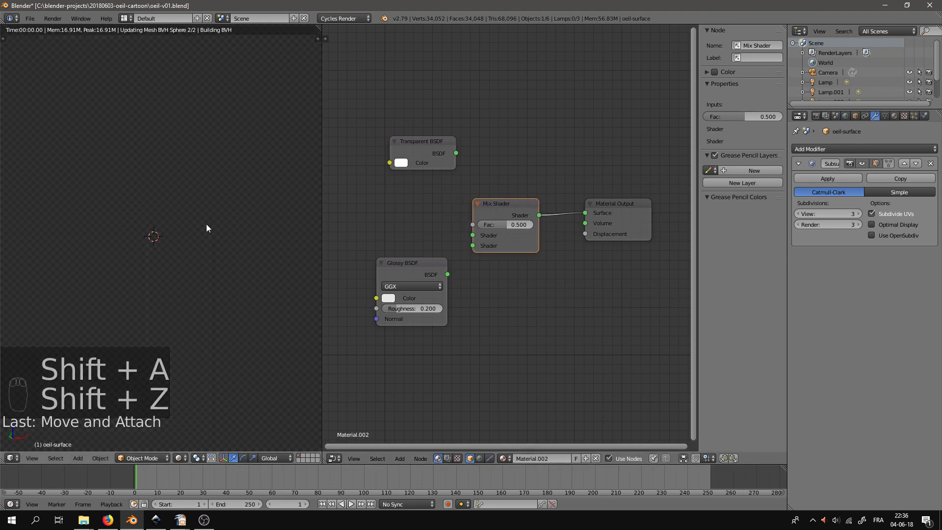
drag(435, 137, 412, 137)
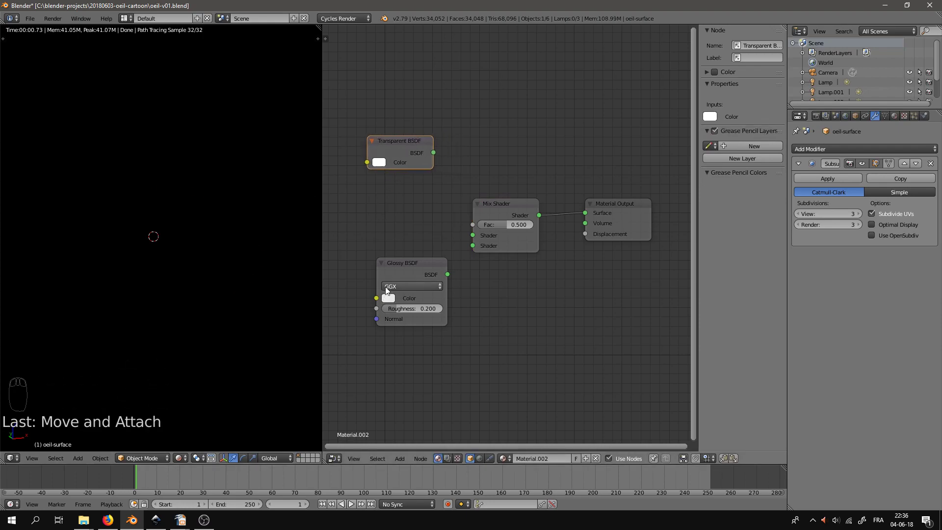
click(400, 262)
drag(409, 272, 379, 266)
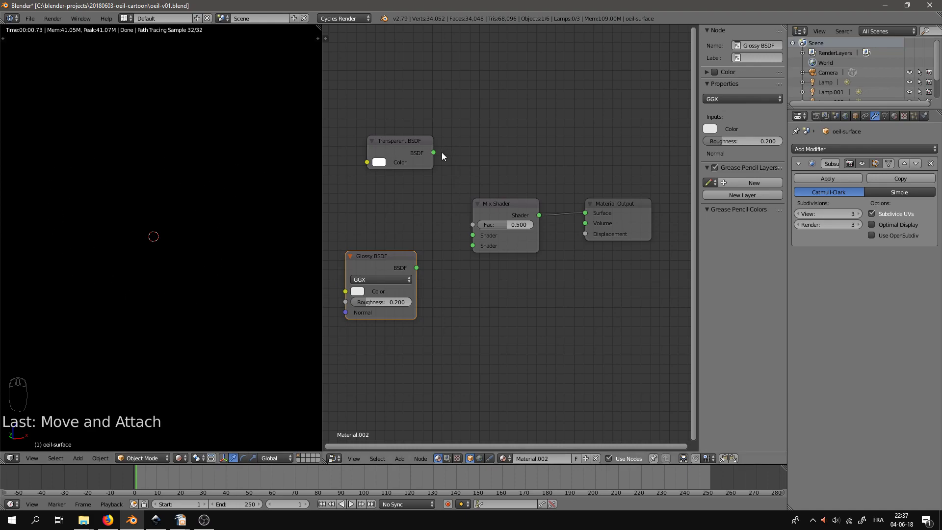
drag(434, 153, 473, 235)
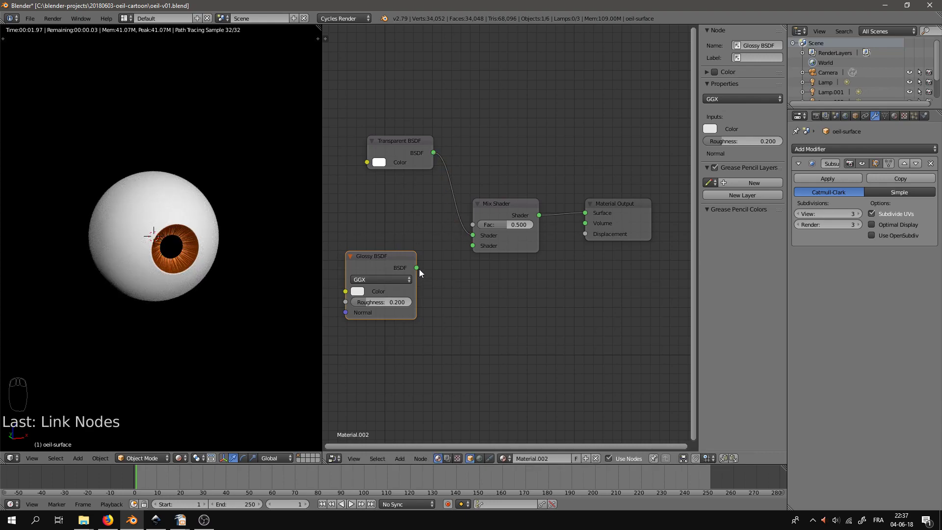
drag(417, 268, 470, 246)
Set the Glossy BSDF roughness to 0 and take a closer look at the reflections on the eye.
drag(381, 259, 392, 256)
drag(390, 302, 353, 301)
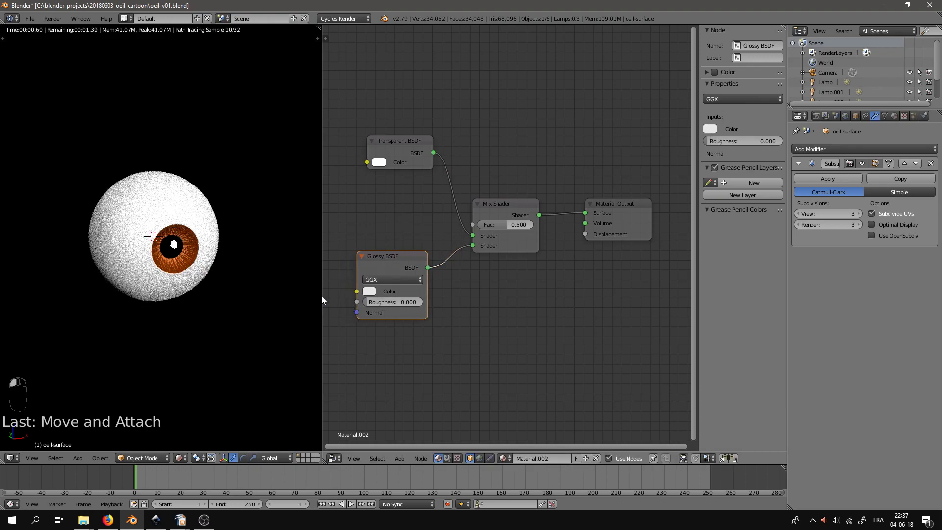
middle_drag(148, 226, 151, 212)
scroll(152, 213, up, 3)
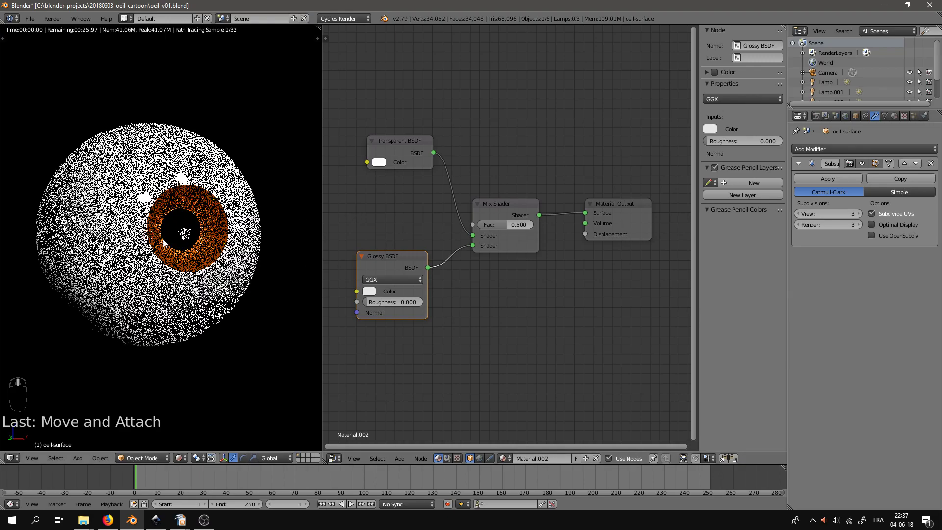
Set the Mix Shader factor to 0.155 and check the reflections on the rendered eye from another angle.
middle_drag(198, 246, 196, 237)
drag(507, 224, 488, 225)
middle_drag(207, 231, 203, 257)
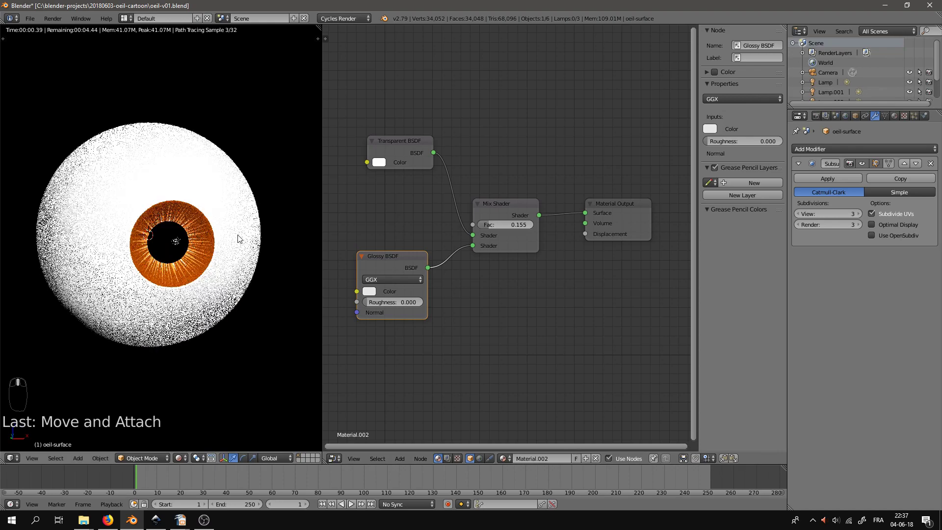
Set the Cycles render device to GPU Compute.
scroll(197, 271, down, 1)
scroll(198, 272, up, 2)
middle_drag(196, 278, 233, 240)
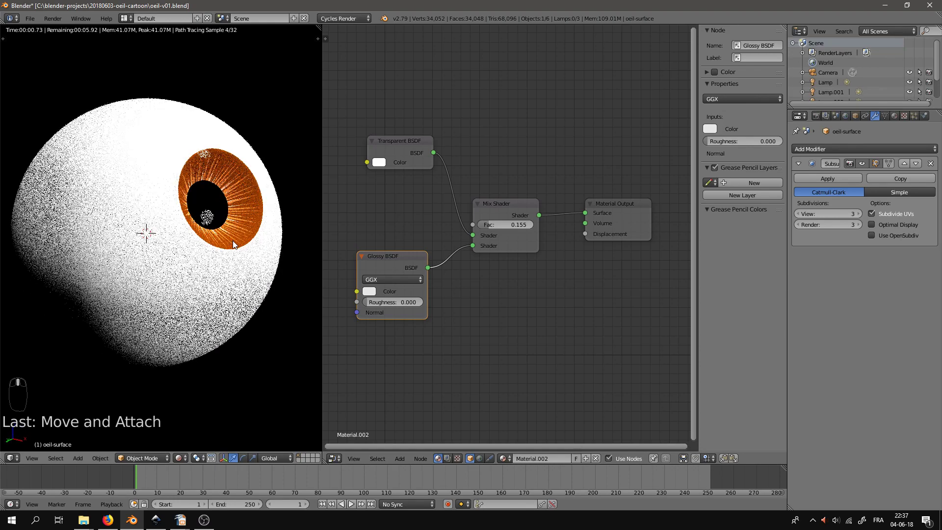
click(816, 116)
click(854, 198)
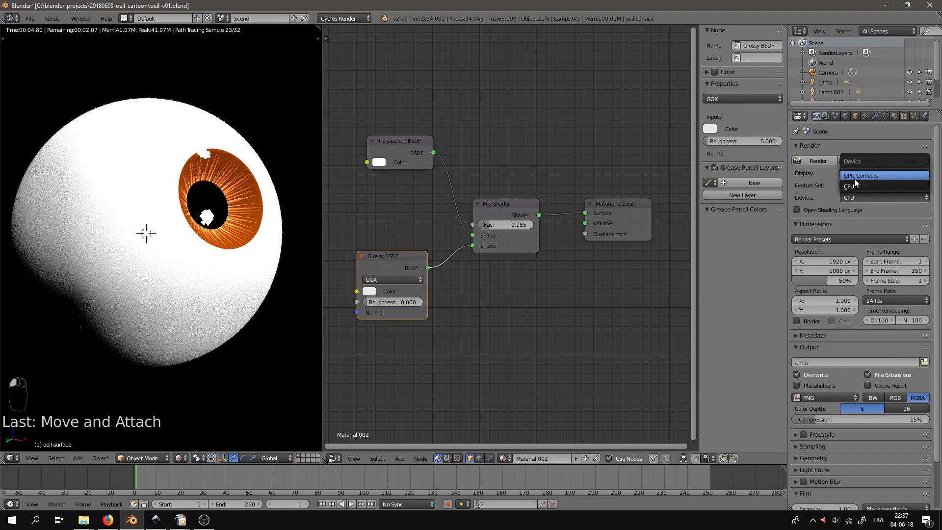
click(854, 179)
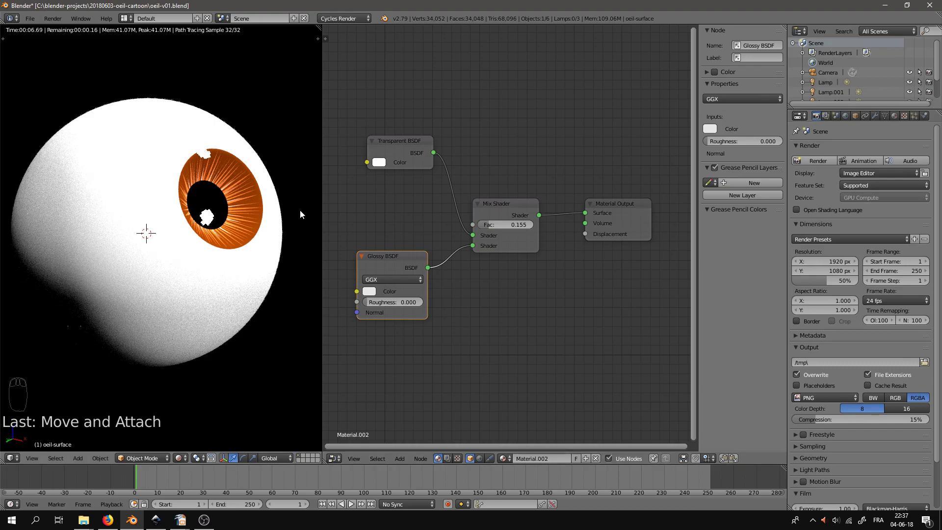
Examine the rendered eye and its reflections from several angles and distances, including in a maximized 3D view.
scroll(249, 213, down, 1)
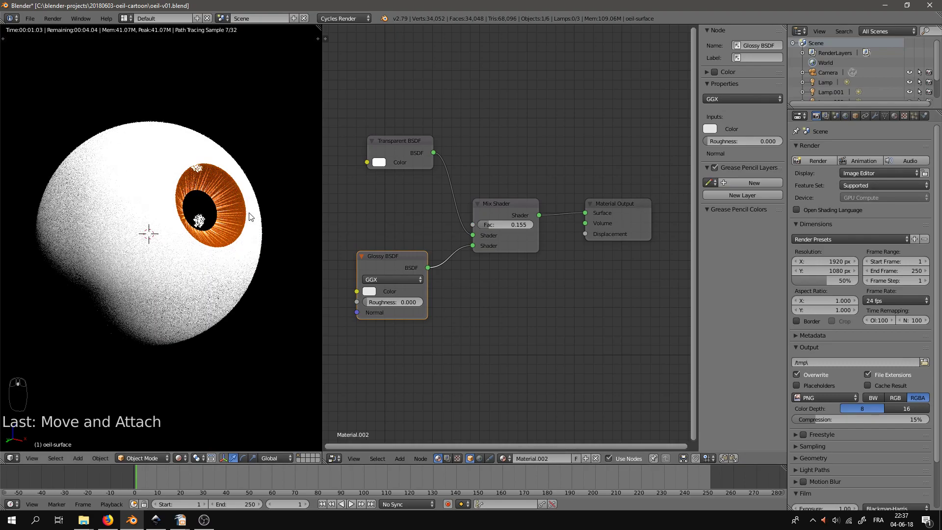
middle_drag(209, 224, 168, 239)
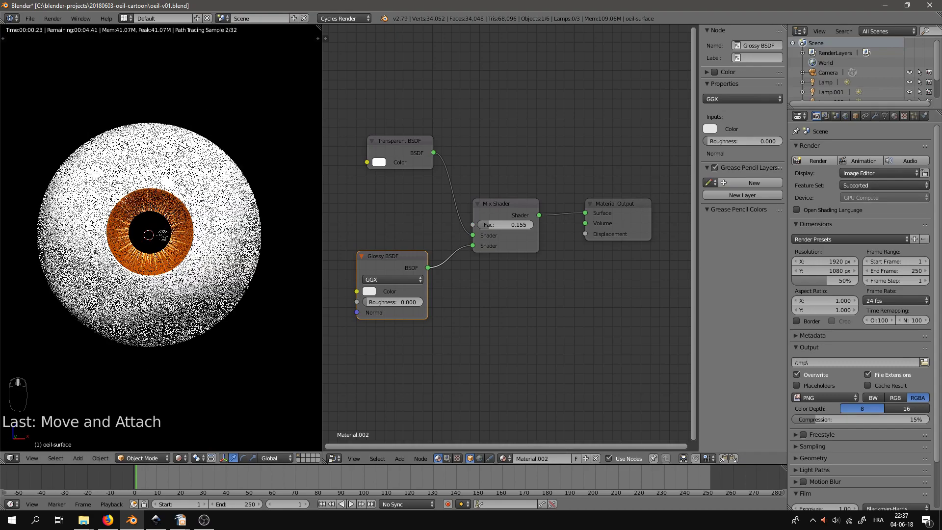
scroll(236, 226, down, 2)
middle_drag(259, 226, 235, 238)
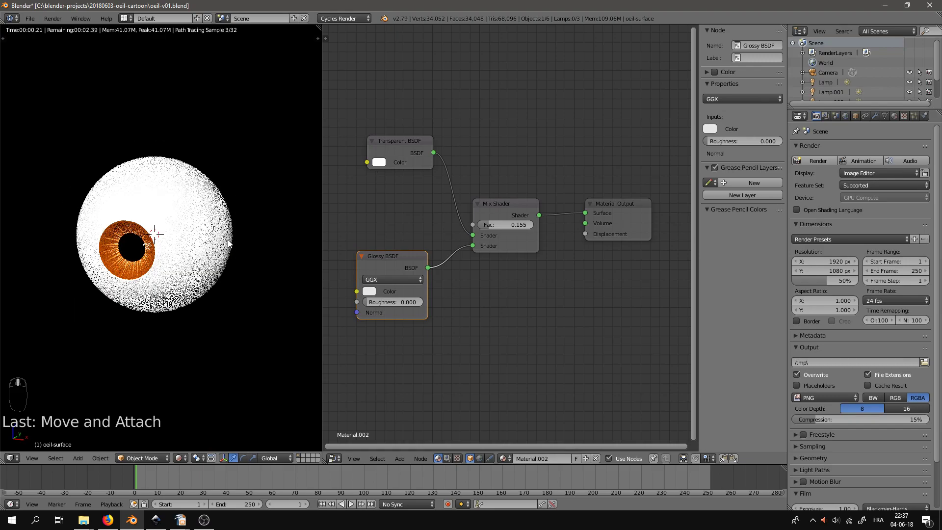
key(shift+space)
scroll(286, 236, down, 4)
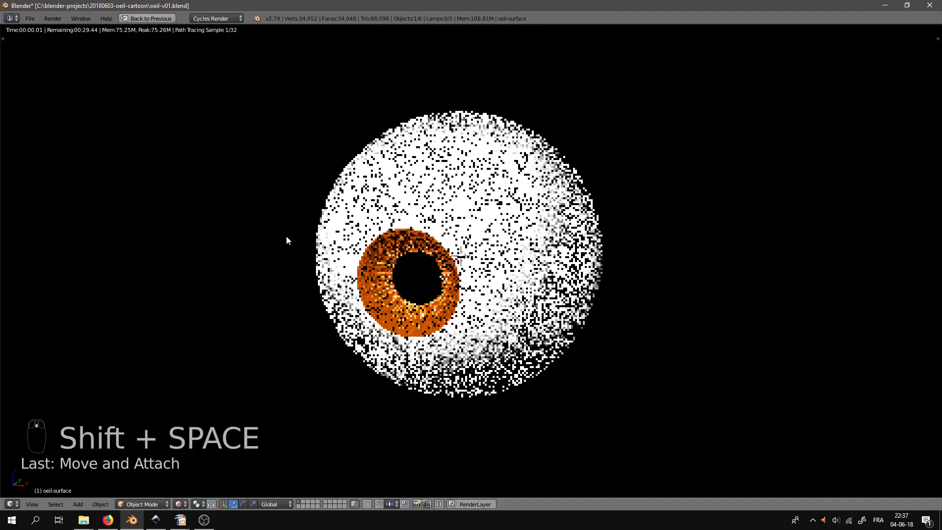
middle_drag(296, 236, 362, 215)
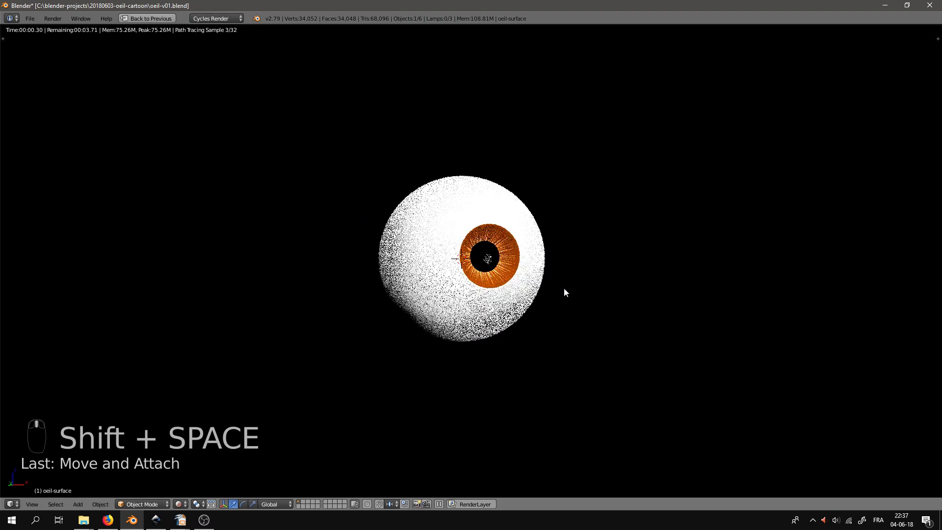
scroll(584, 292, up, 2)
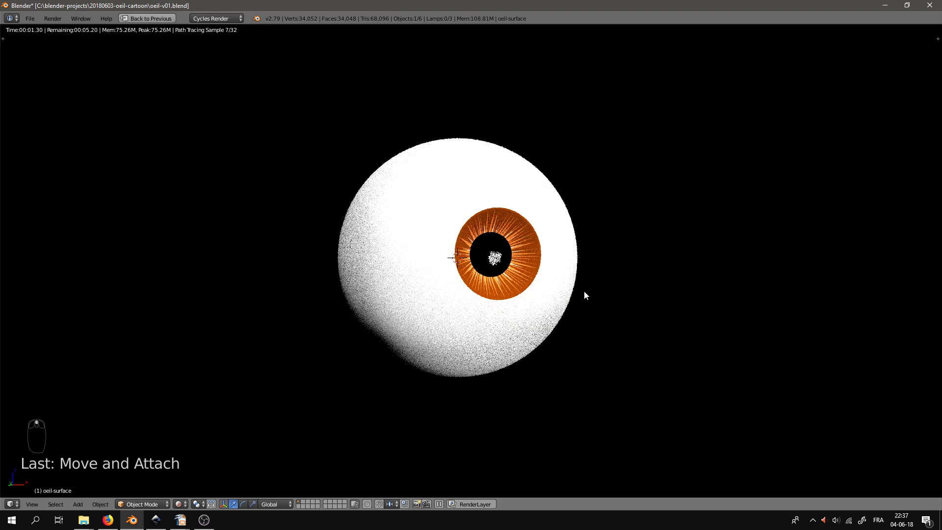
key(shift+space)
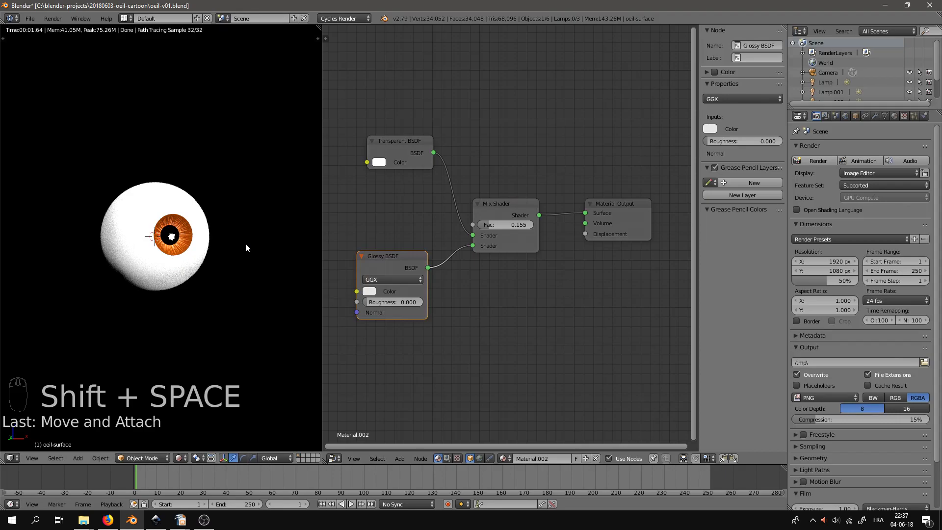
Switch to solid shading and show the eye in a maximized front orthographic view with its transform properties displayed.
key(shift+z)
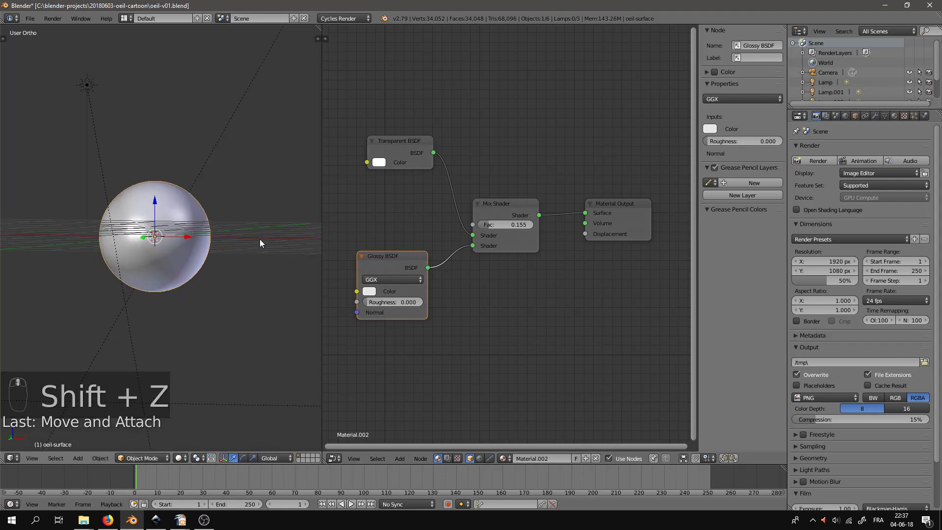
key(shift+space)
middle_drag(363, 262, 343, 298)
key(KP_5)
key(KP_5)
key(KP_1)
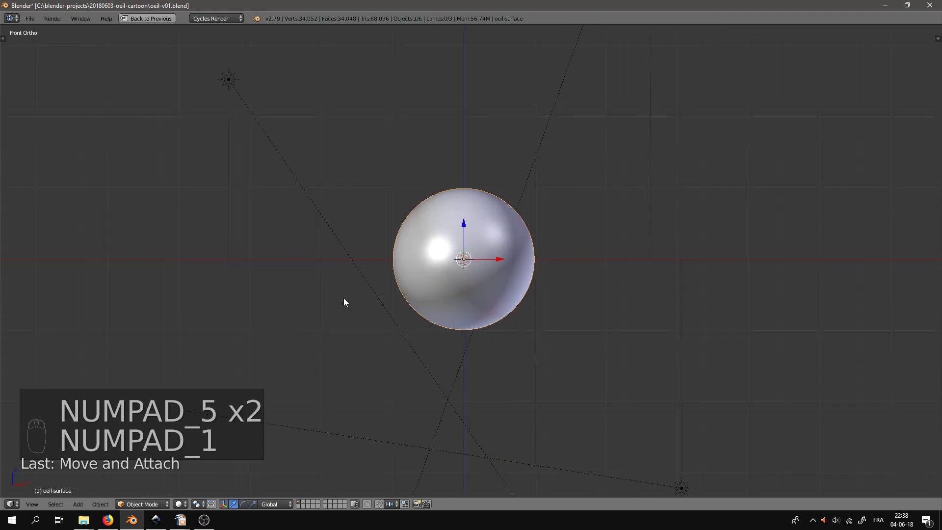
key(n)
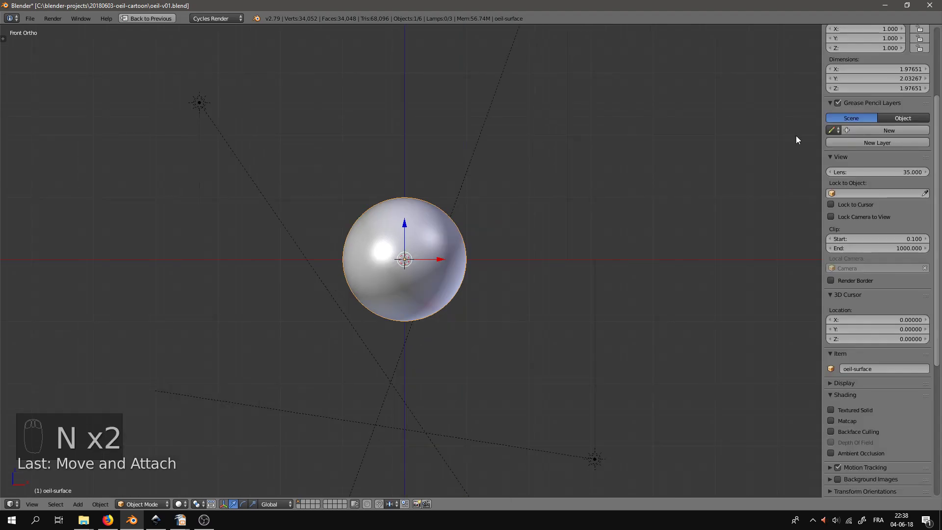
scroll(767, 152, up, 2)
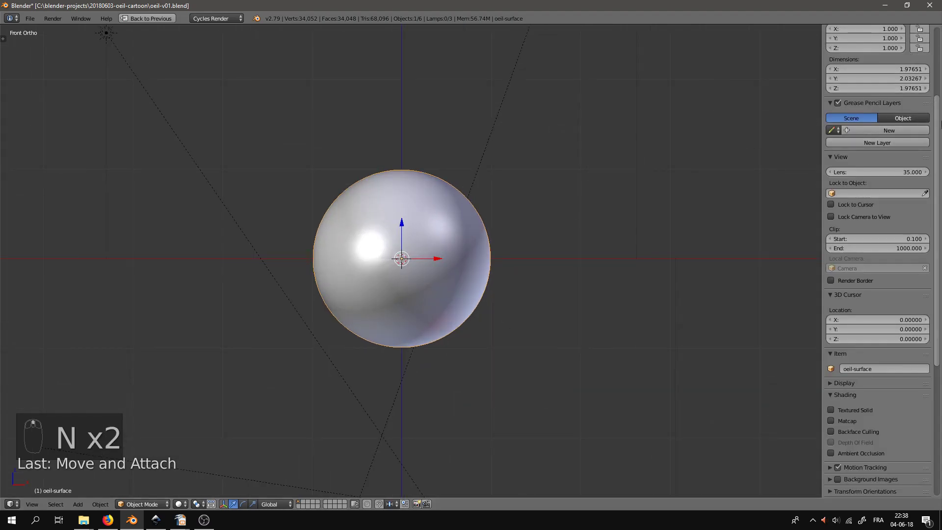
scroll(907, 88, up, 5)
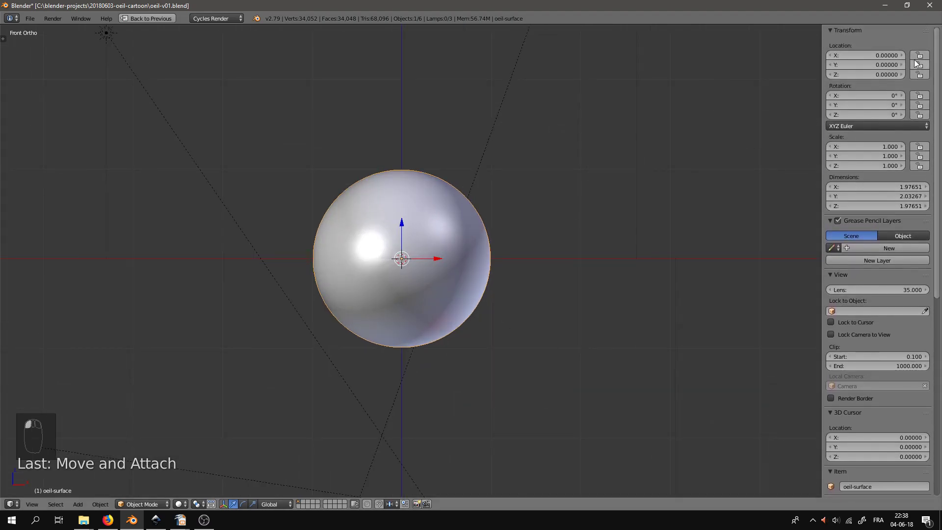
Join the inner eyeball and the outer surface into one object, with the outer surface kept at the origin.
drag(888, 56, 898, 55)
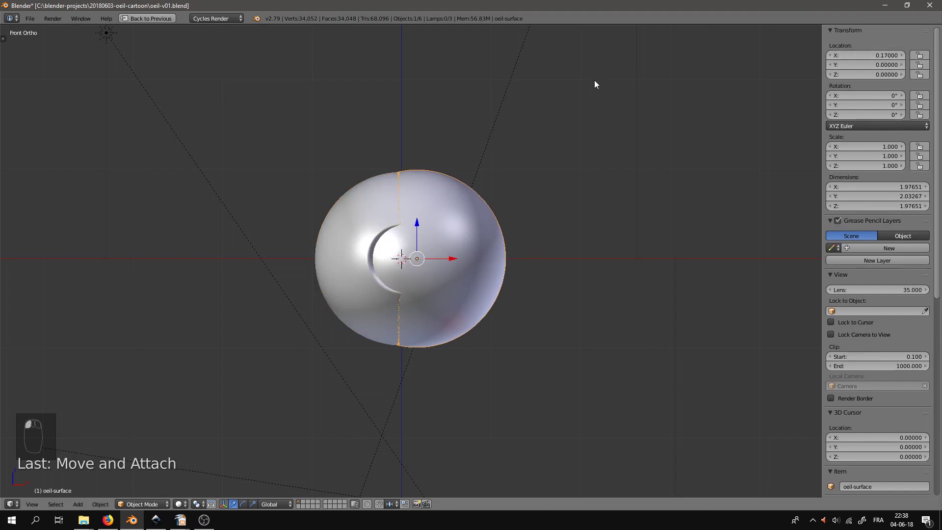
key(ctrl+z)
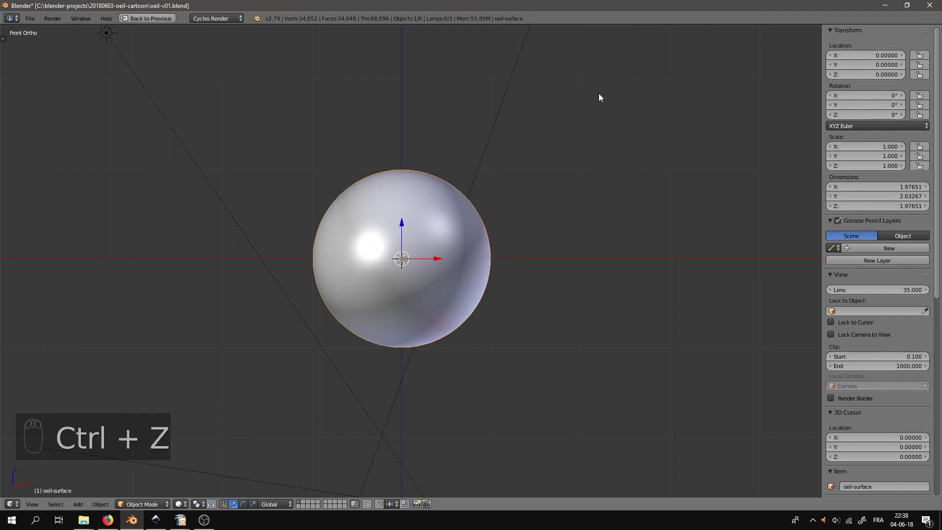
right_click(438, 213)
shift+right_click(445, 197)
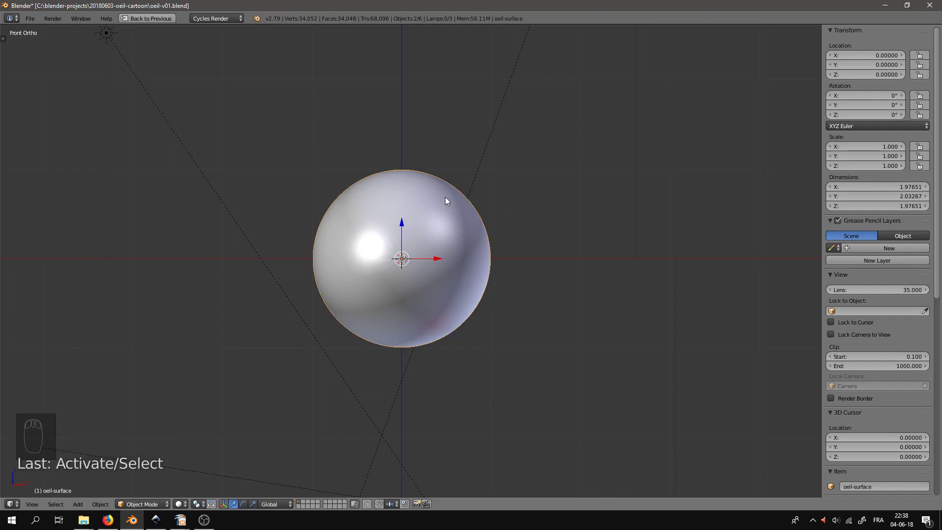
key(ctrl+j)
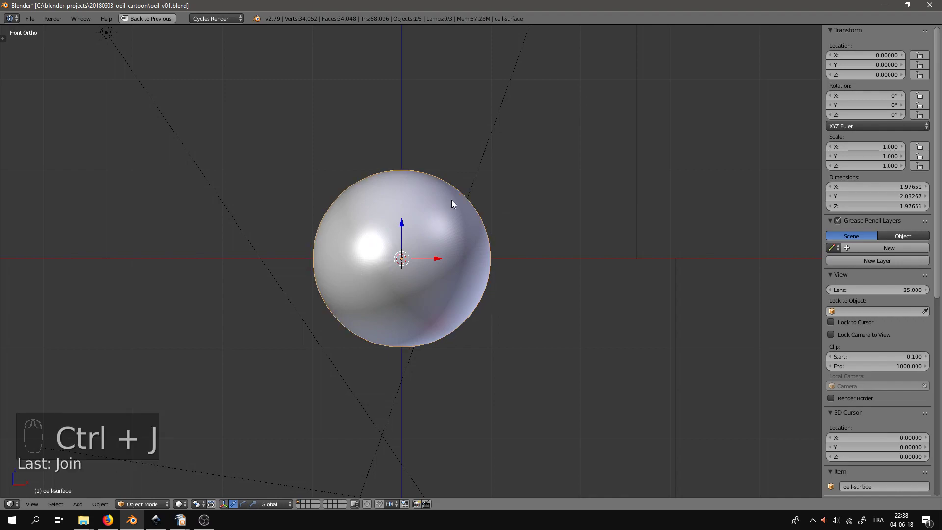
Try moving the joined eye to check that both parts travel together.
key(a)
right_click(451, 199)
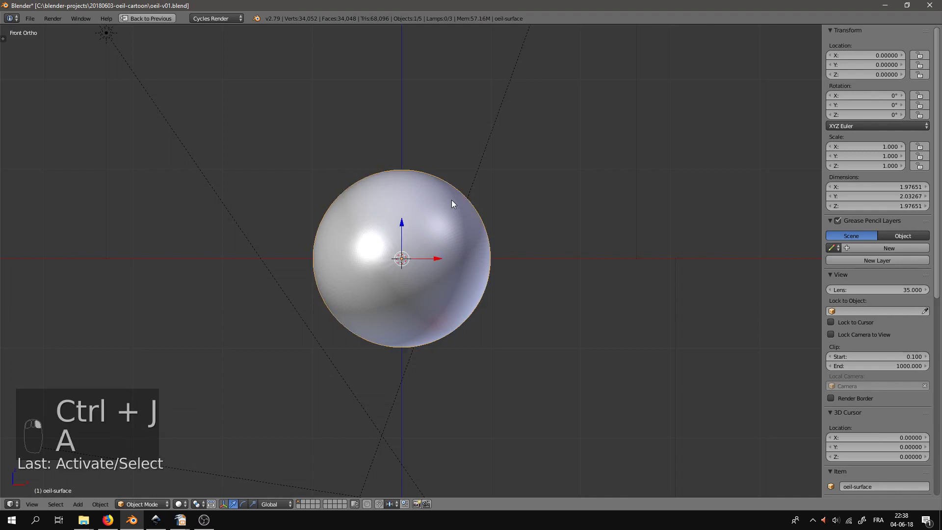
key(g)
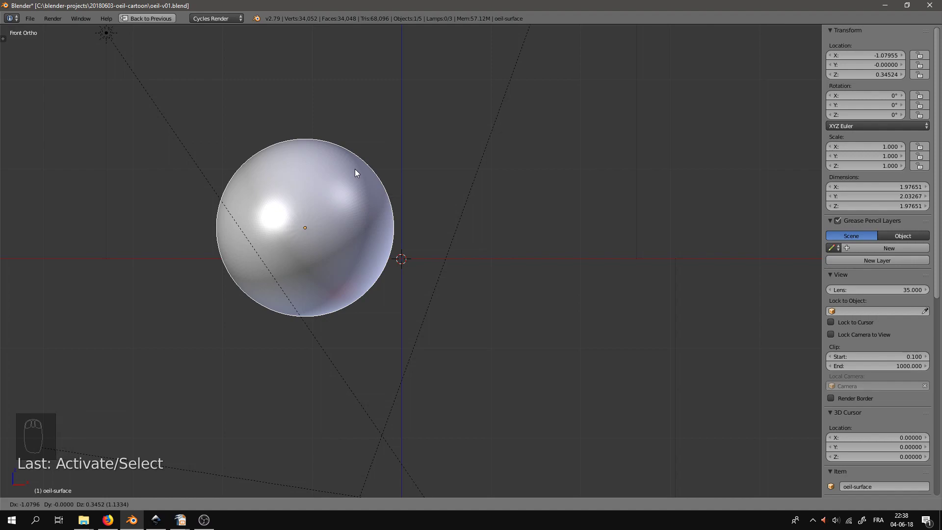
right_click(355, 169)
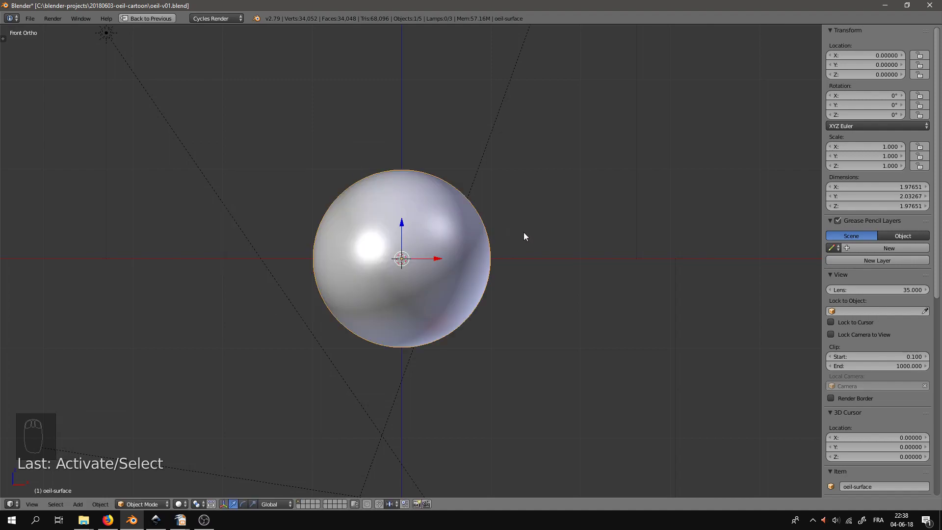
Set the eye's X location to 1.5, duplicate it in place and set the copy's X location to -1.5.
click(873, 55)
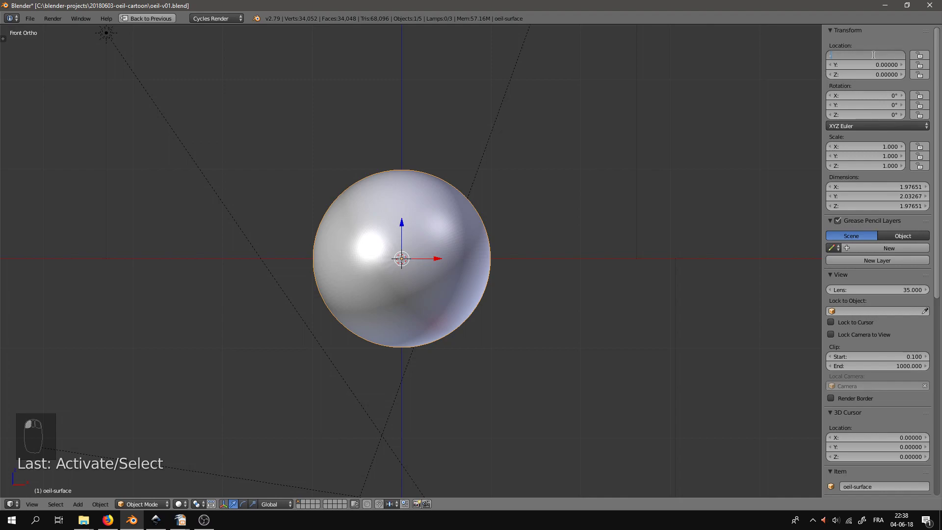
key(Return)
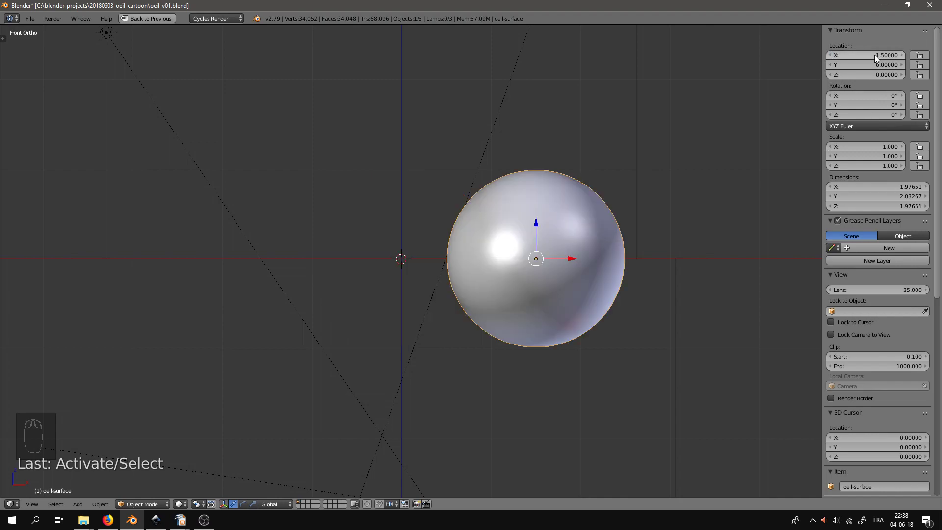
key(shift+d)
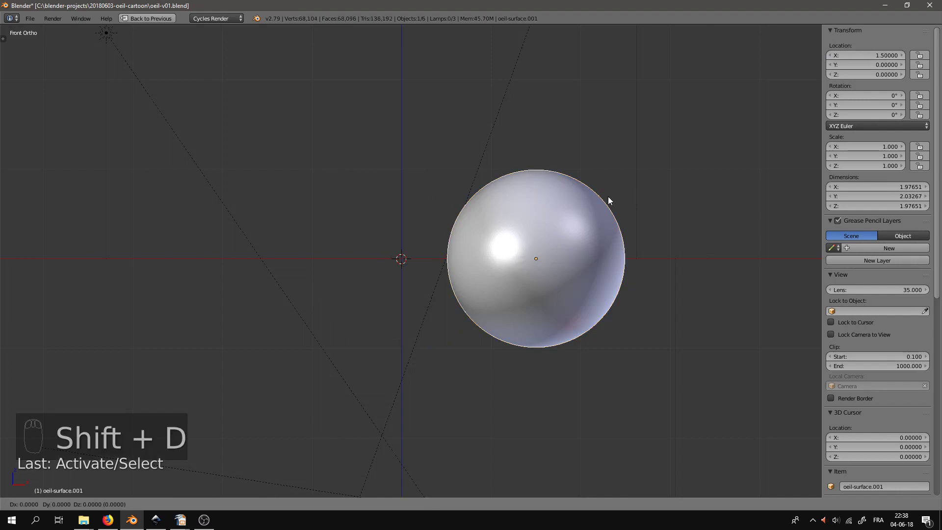
key(Return)
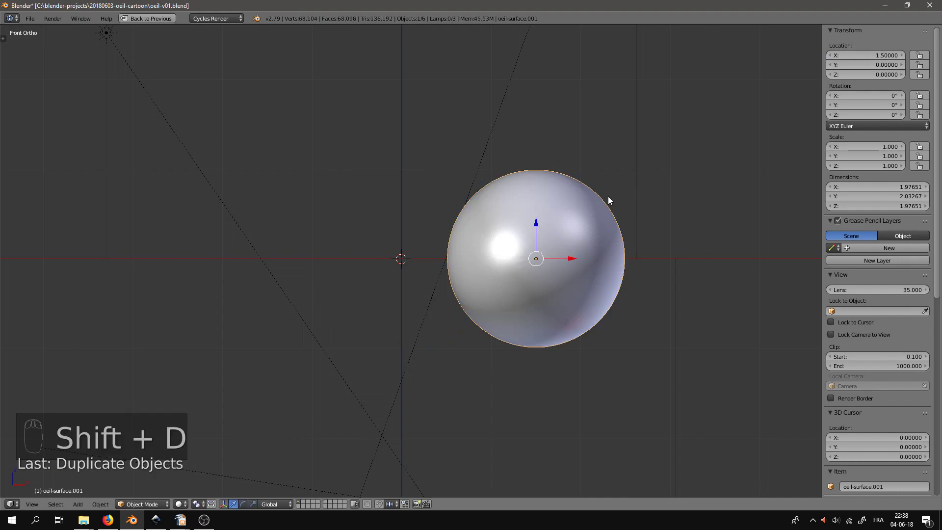
click(880, 54)
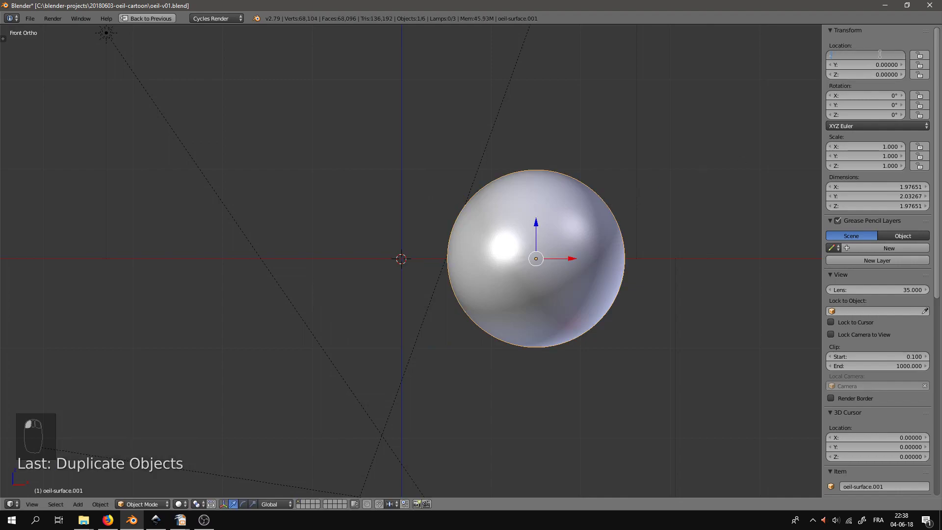
key(Return)
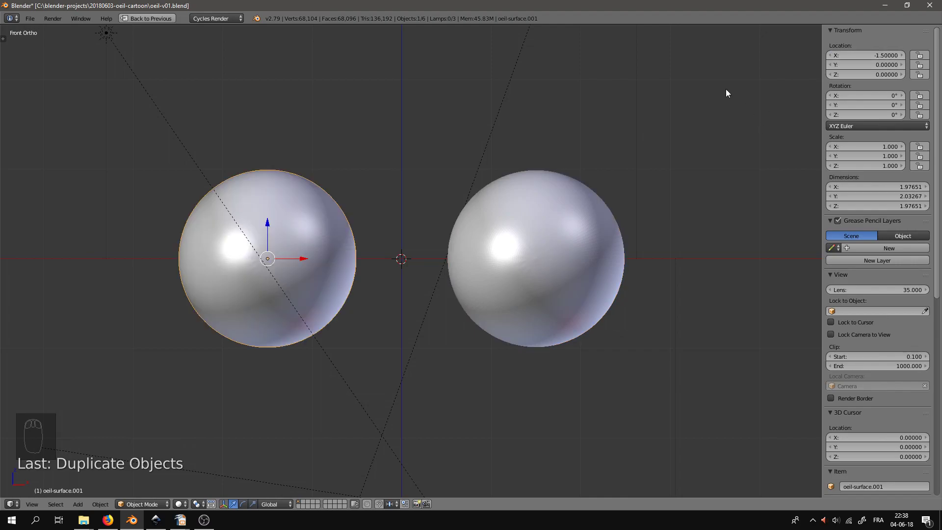
Deselect everything and examine both eyes in Rendered shading from several angles, ending back in solid shading.
key(a)
key(KP_0)
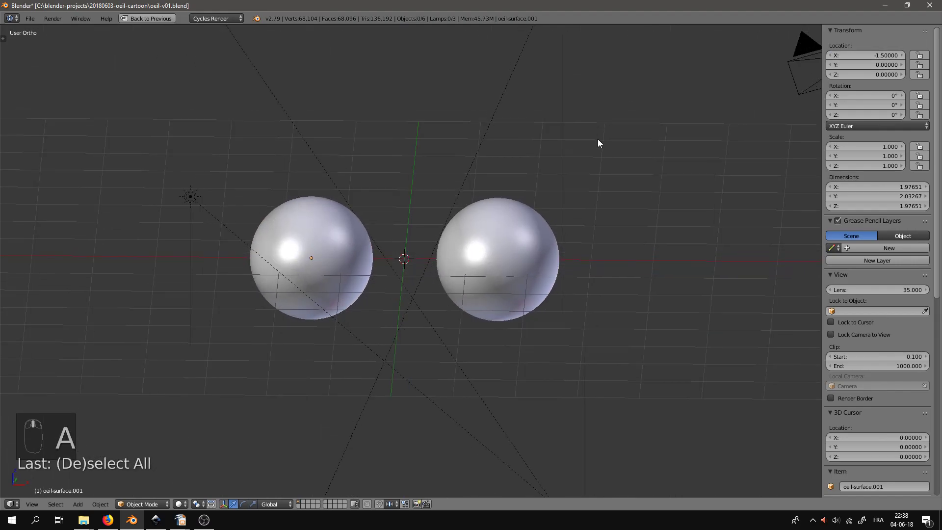
key(shift+z)
key(KP_5)
key(KP_8)
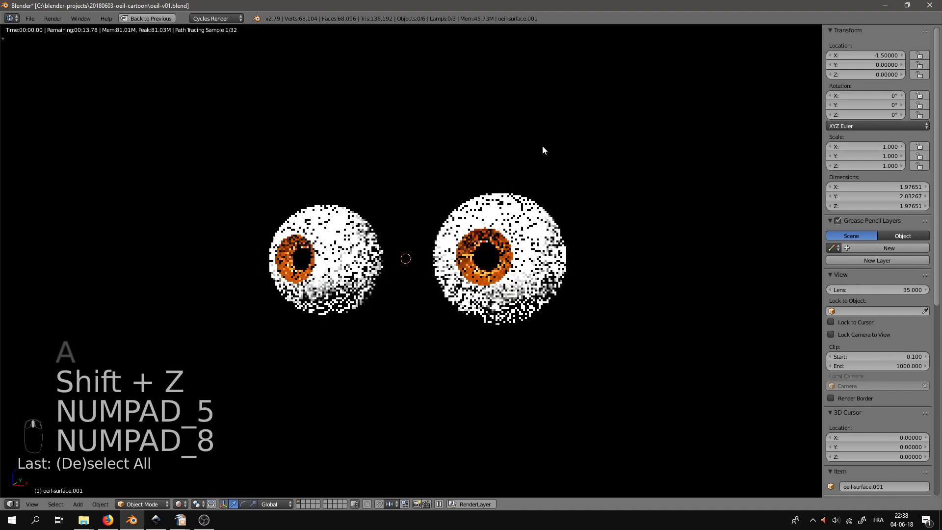
key(KP_5)
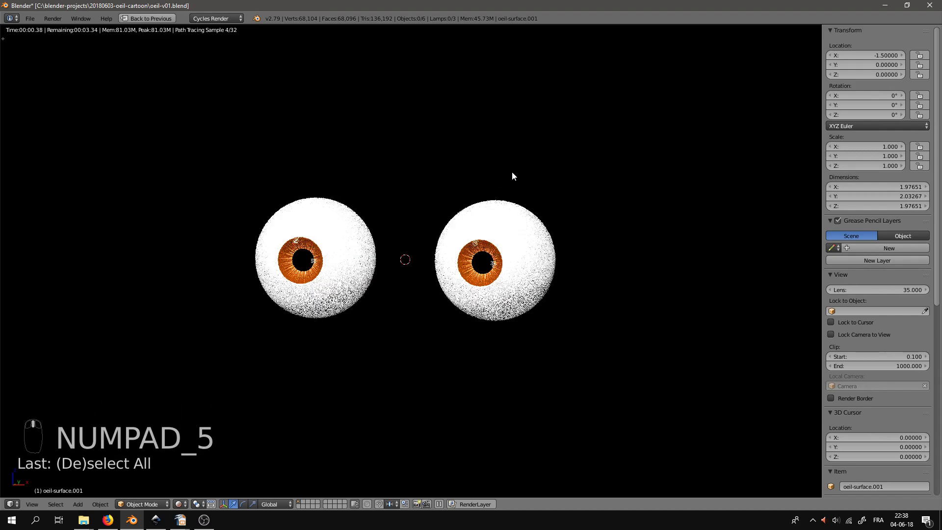
key(KP_5)
mouse_move(417, 206)
middle_down()
mouse_move(456, 294)
mouse_move(539, 261)
mouse_move(538, 272)
mouse_move(611, 319)
mouse_move(588, 278)
mouse_move(533, 292)
mouse_move(520, 271)
mouse_move(539, 301)
middle_up()
key(shift+z)
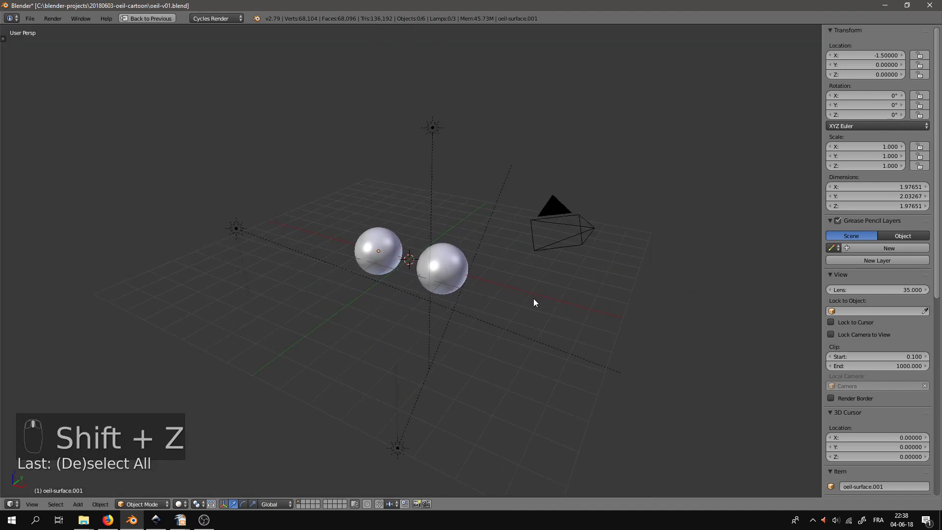
Add a UV sphere at the origin and enlarge its mesh in Edit Mode to about 7.5 units across, enclosing both eyes.
key(shift+a)
mouse_move(523, 298)
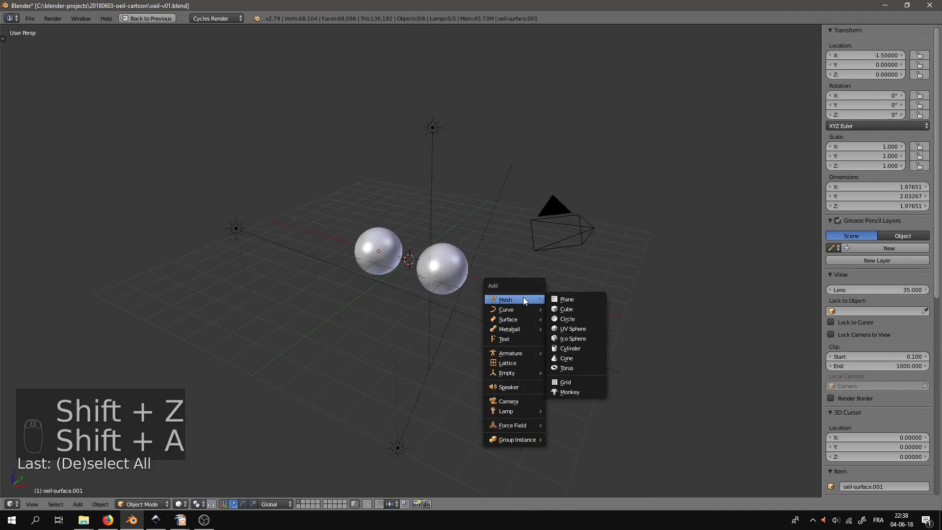
click(563, 328)
middle_drag(544, 313, 557, 272)
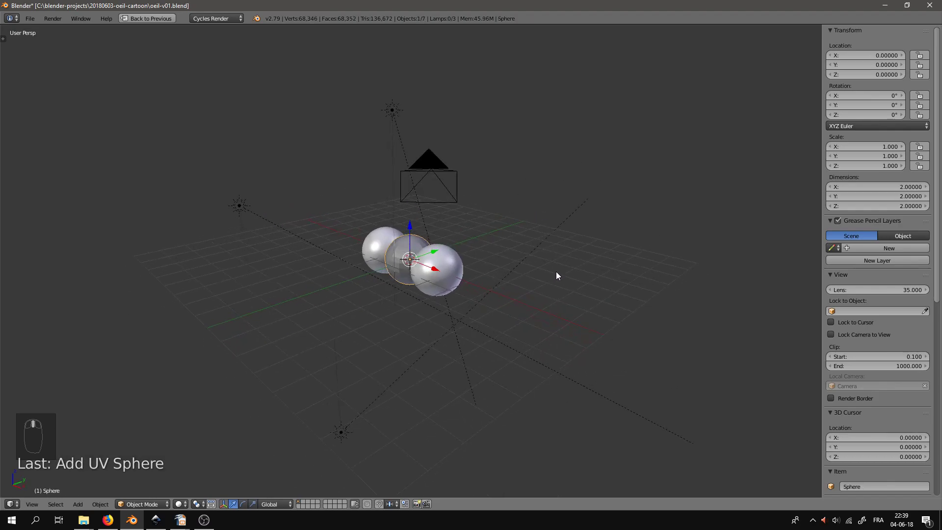
key(Tab)
key(s)
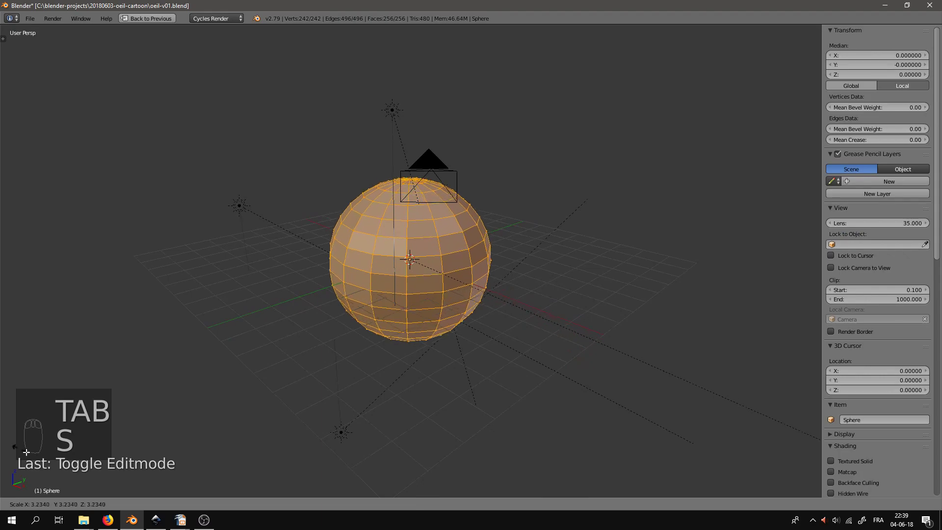
click(84, 489)
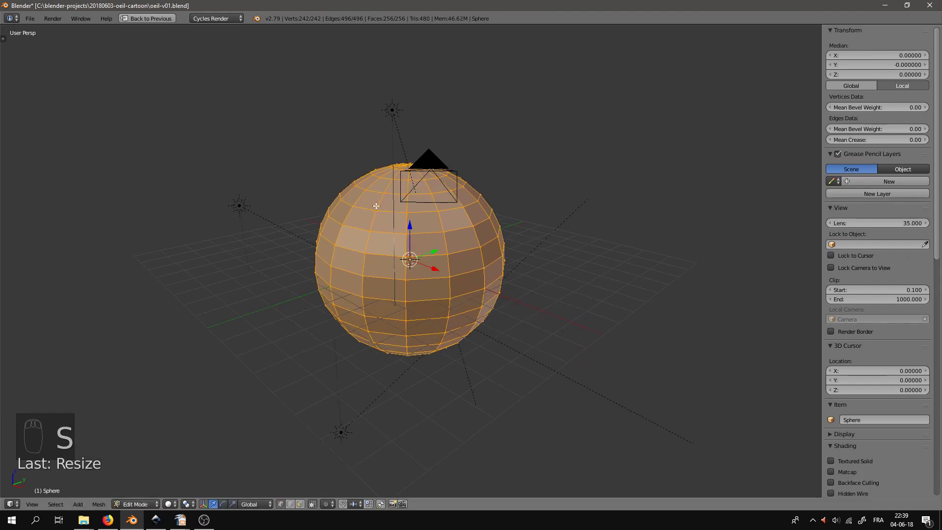
Restore the full layout and give the head sphere a Subdivision Surface modifier with 2 view and 3 render subdivisions, ending in Object Mode.
key(shift+space)
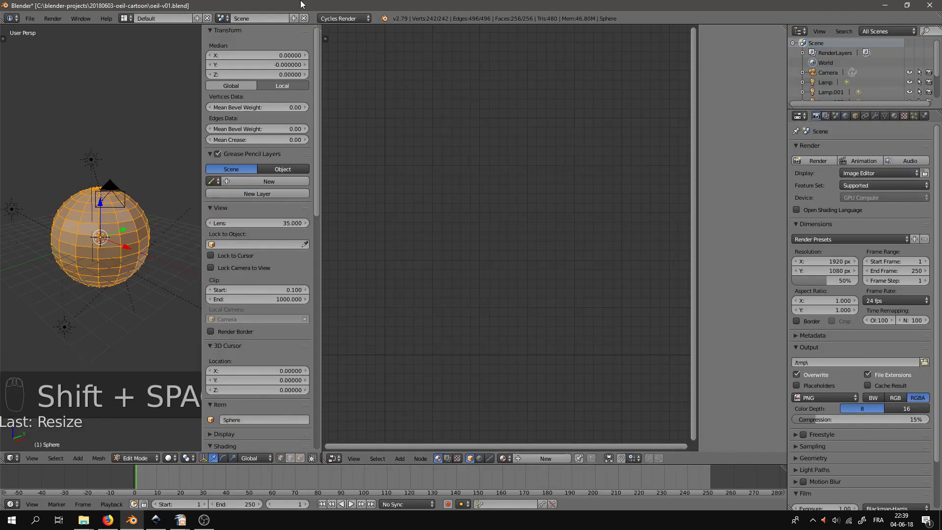
drag(320, 27, 373, 51)
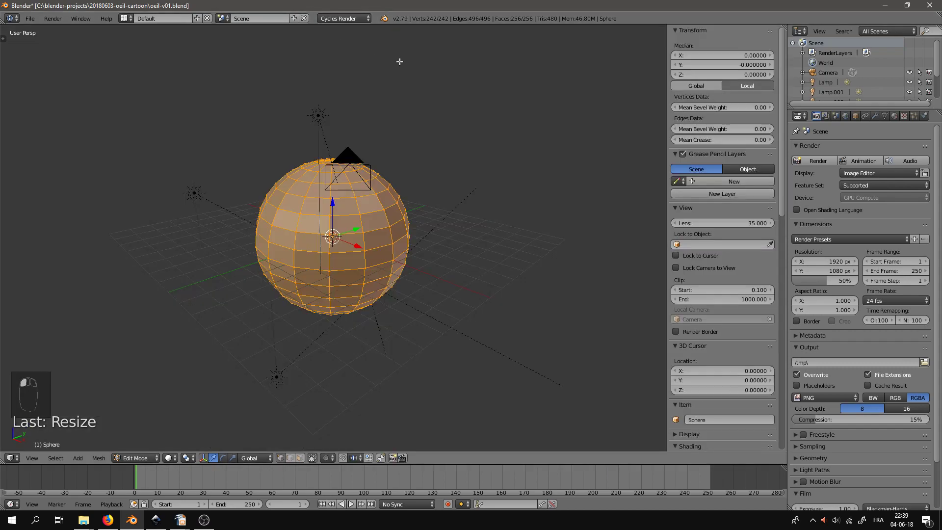
click(875, 115)
click(844, 148)
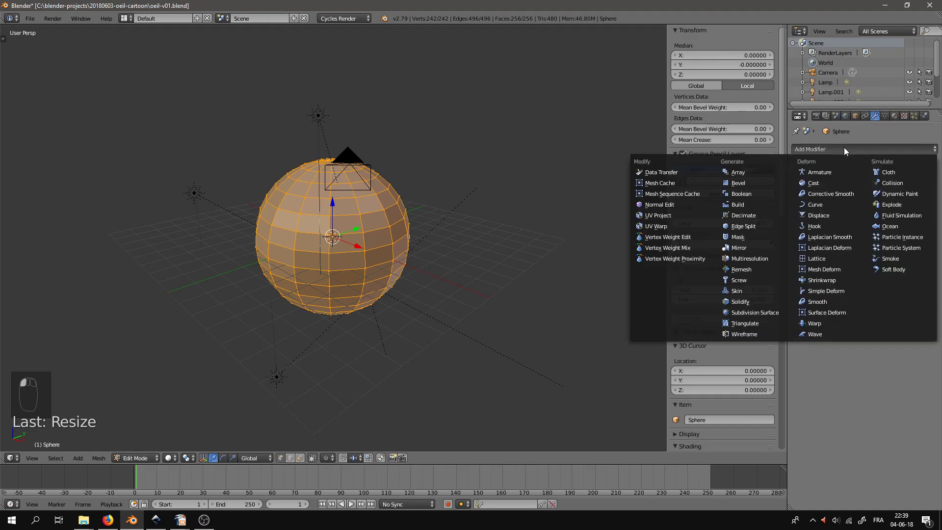
click(754, 313)
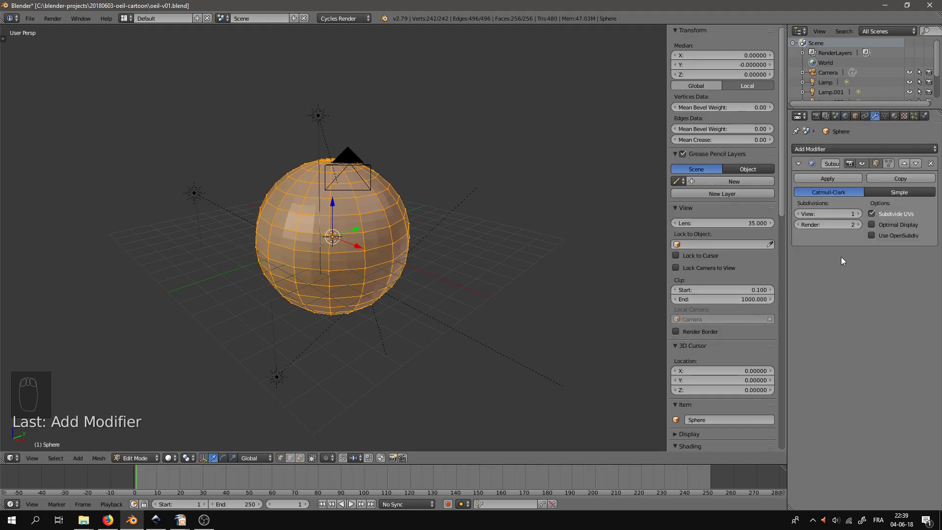
click(858, 224)
key(Tab)
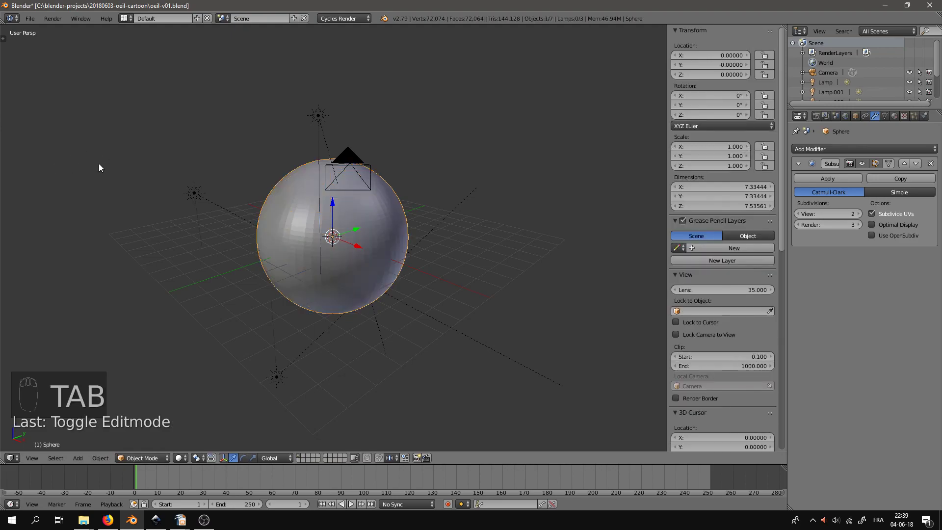
Shade the head sphere smooth and move it about 2.72 units along Y, behind the eyes.
key(t)
click(47, 172)
drag(412, 237, 450, 233)
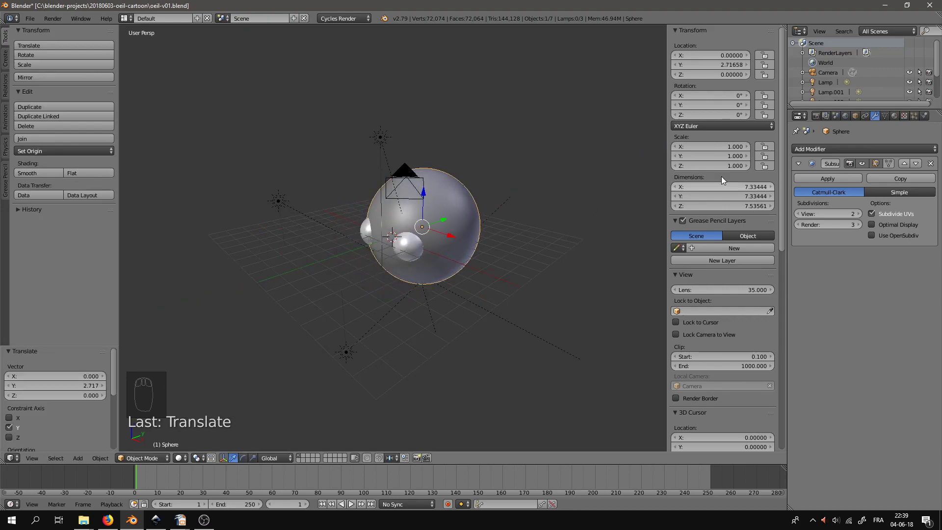
Give the head sphere a new Diffuse BSDF material with a light orange skin colour, using Rendered shading to judge it.
click(894, 116)
click(858, 181)
click(870, 252)
key(shift+z)
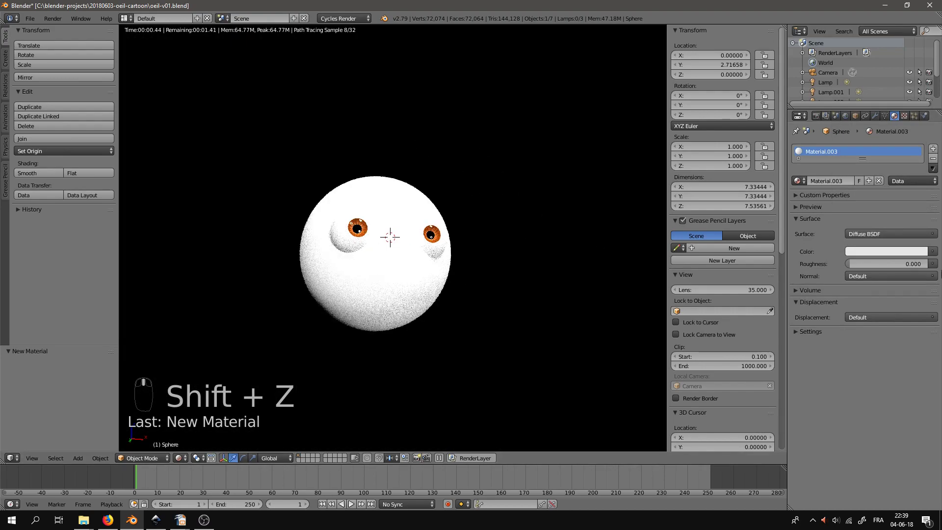
click(891, 250)
drag(870, 155, 867, 159)
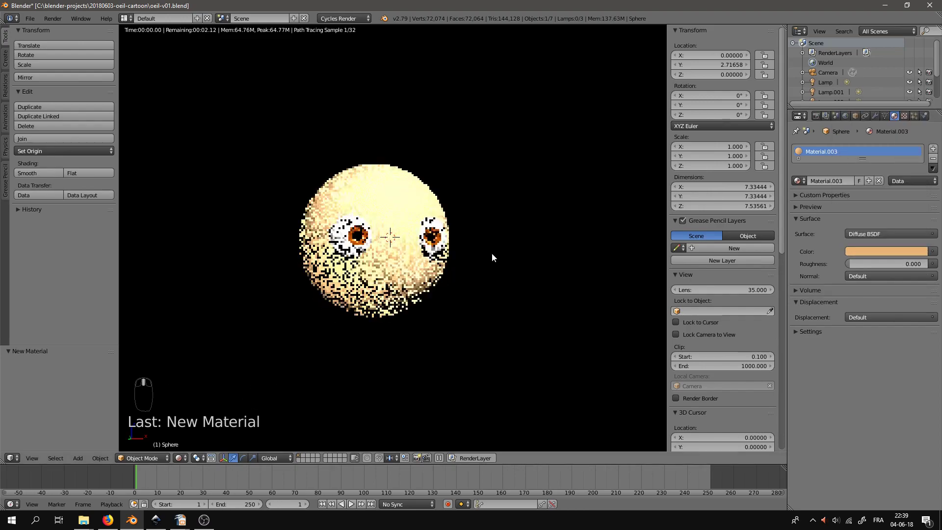
Examine the rendered head and eyes from several angles in the maximized view, centred on the head sphere.
scroll(495, 254, up, 2)
key(shift+space)
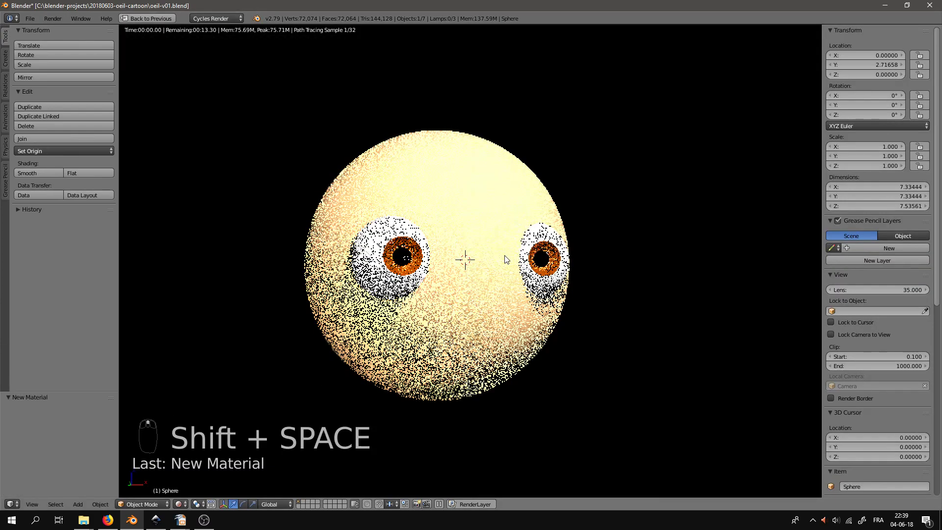
mouse_move(644, 256)
middle_down()
mouse_move(629, 264)
mouse_move(643, 287)
mouse_move(651, 269)
middle_up()
middle_drag(660, 241, 639, 301)
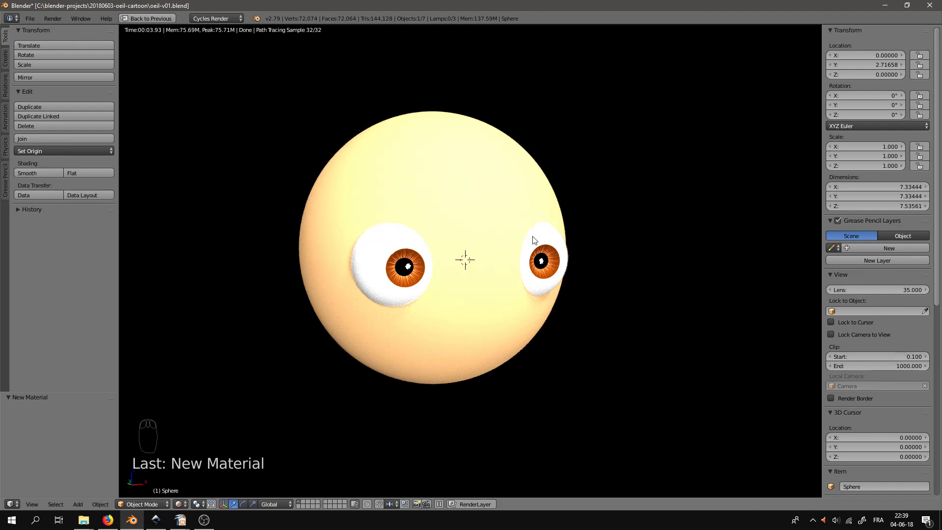
middle_drag(446, 338, 481, 337)
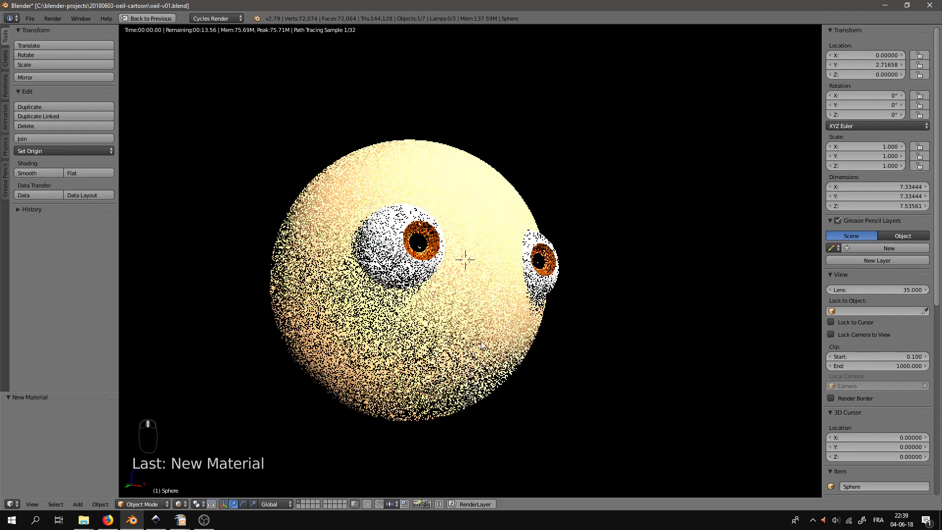
right_click(481, 303)
key(KP_Decimal)
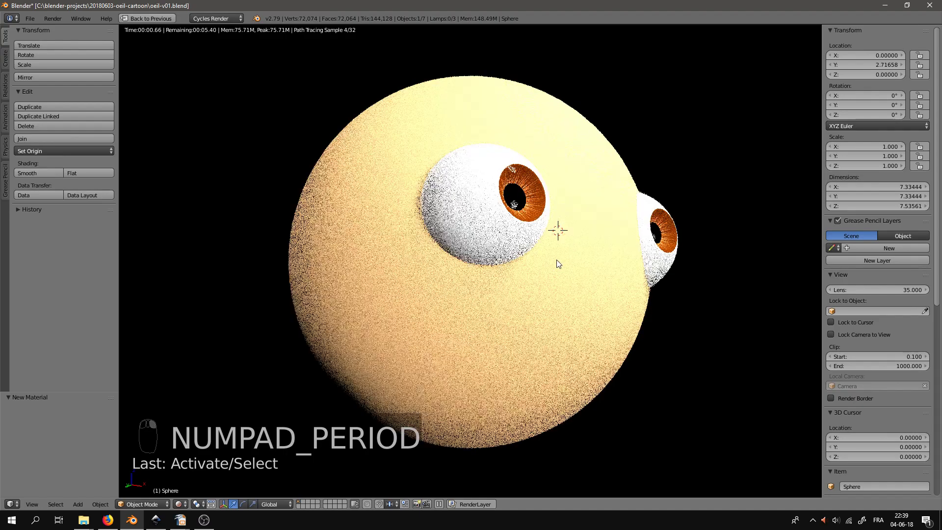